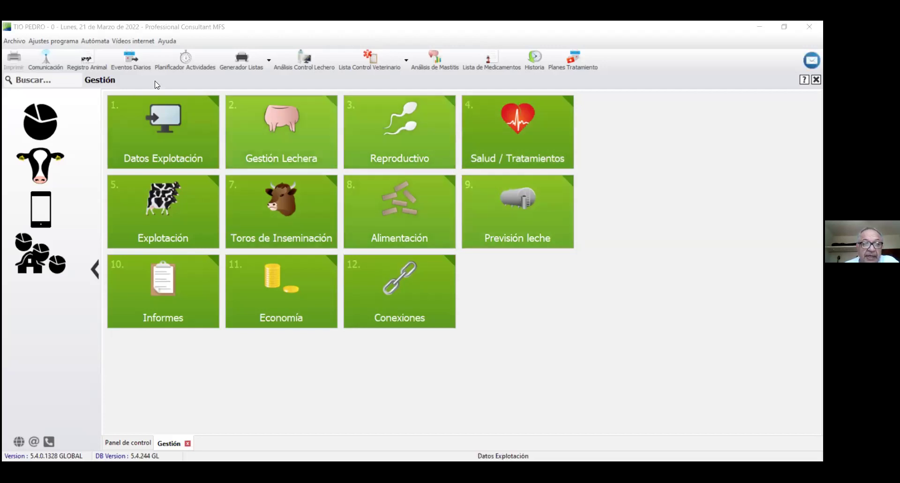
- Open the animal record of cow 7225 and review its current, general, feed and calving data, selecting the 24/6/2020 calving
{"action": "left_click", "coordinate": [90, 62]}
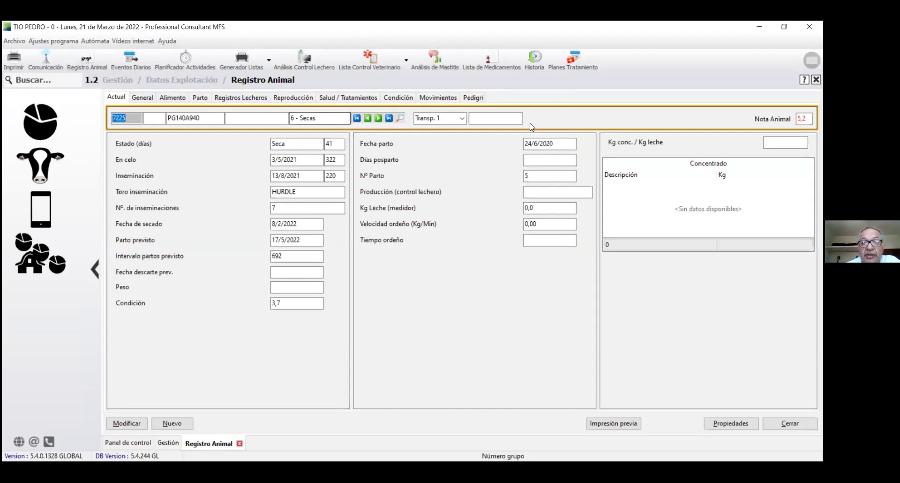
{"action": "left_click", "coordinate": [293, 117]}
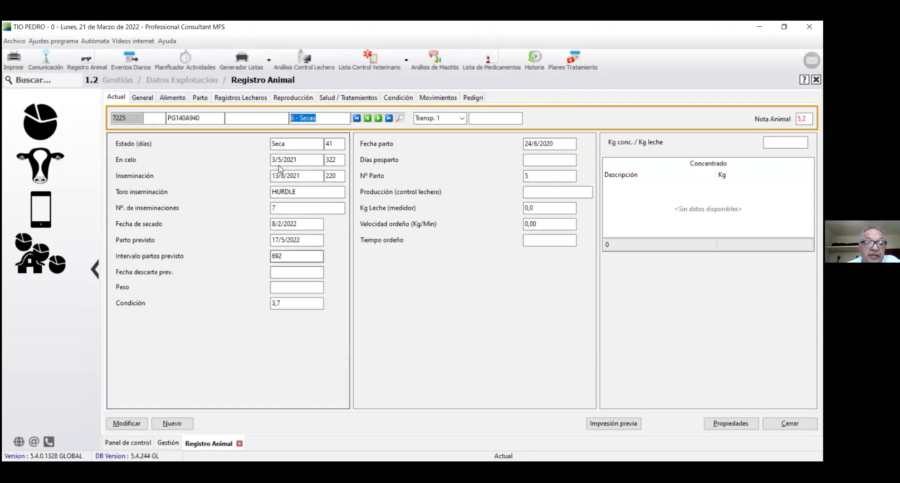
{"action": "left_click", "coordinate": [138, 97]}
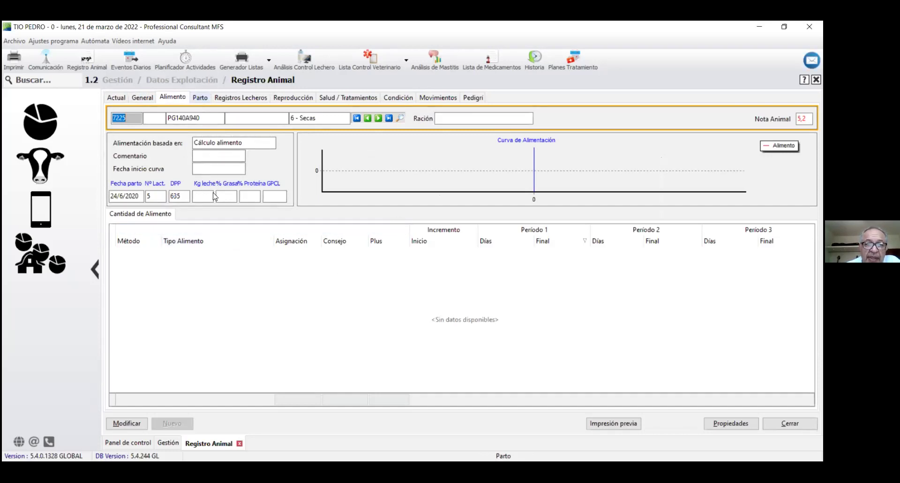
{"action": "left_click", "coordinate": [200, 98]}
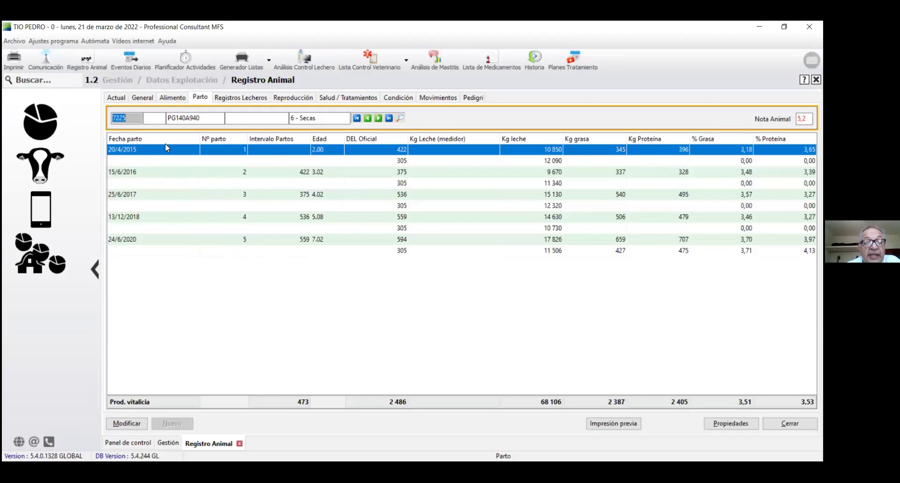
{"action": "left_click", "coordinate": [147, 240]}
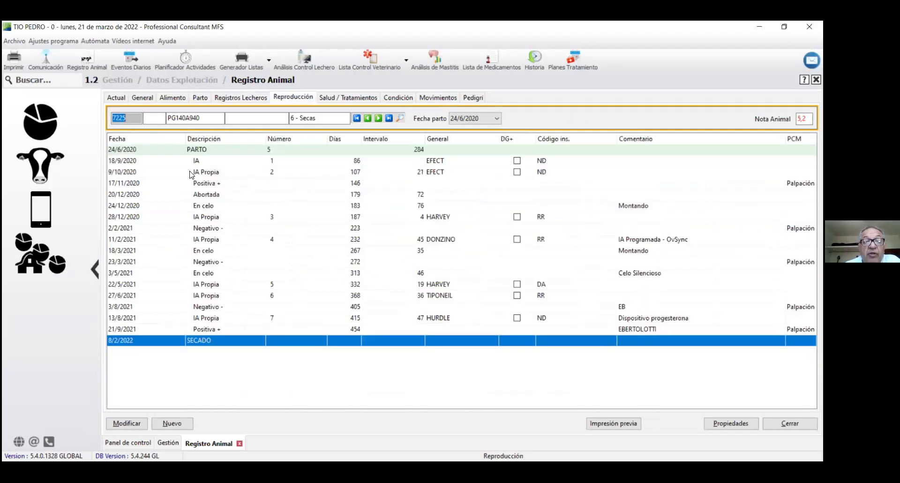
- Show the reproduction events of cow 7225 for all lactations and look through the history
{"action": "left_click", "coordinate": [497, 122]}
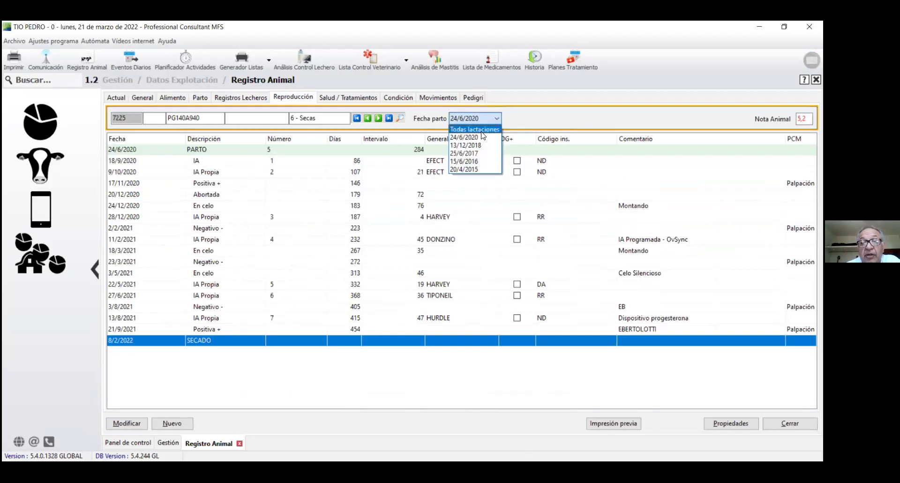
{"action": "key", "text": "Return"}
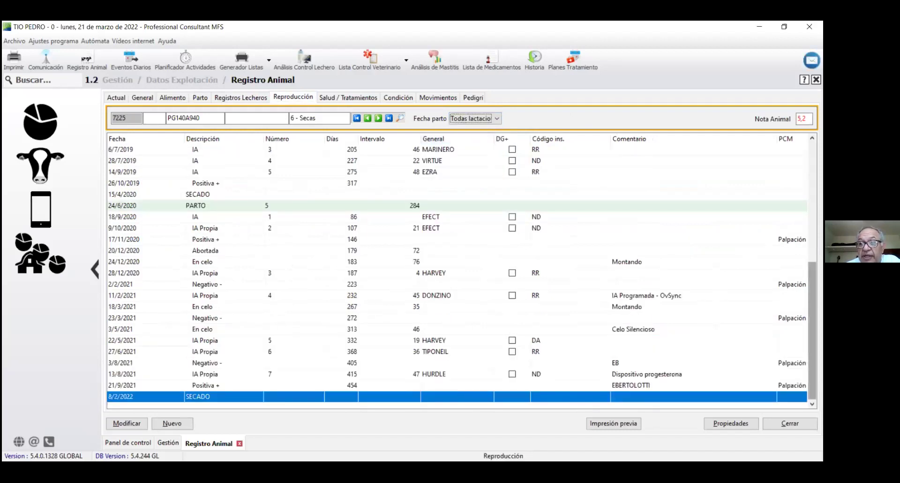
{"action": "scroll", "coordinate": [457, 276], "scroll_direction": "up", "scroll_amount": 2}
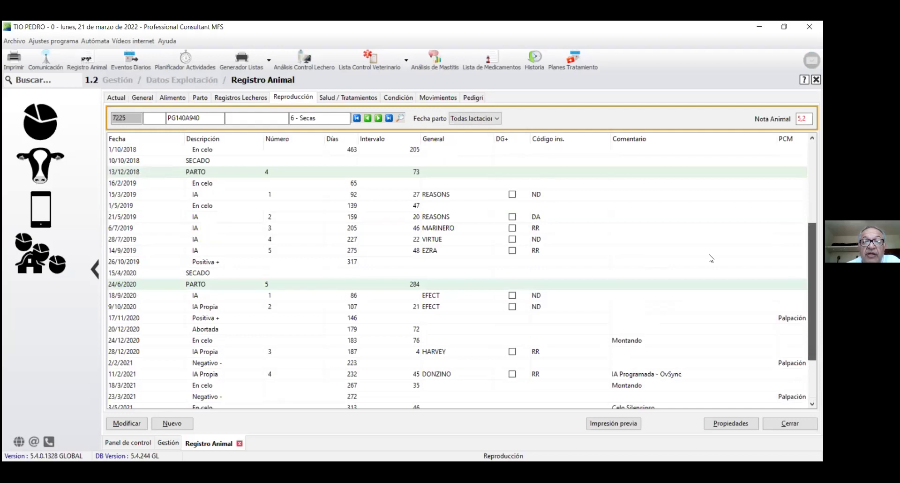
{"action": "scroll", "coordinate": [711, 258], "scroll_direction": "down", "scroll_amount": 2}
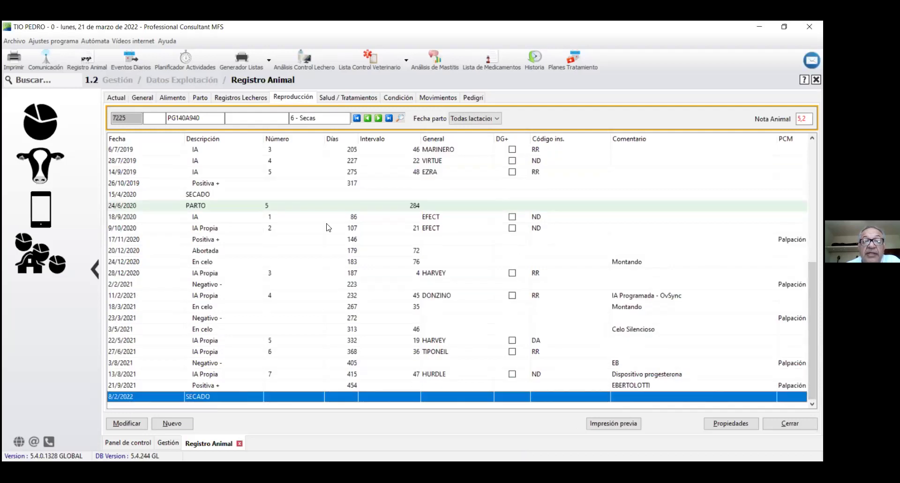
- Review the health record of cow 7225, checking the treatments for the 13/1/2022 Mastitis 2 case and the previous treatments
{"action": "key", "text": "ctrl+Tab"}
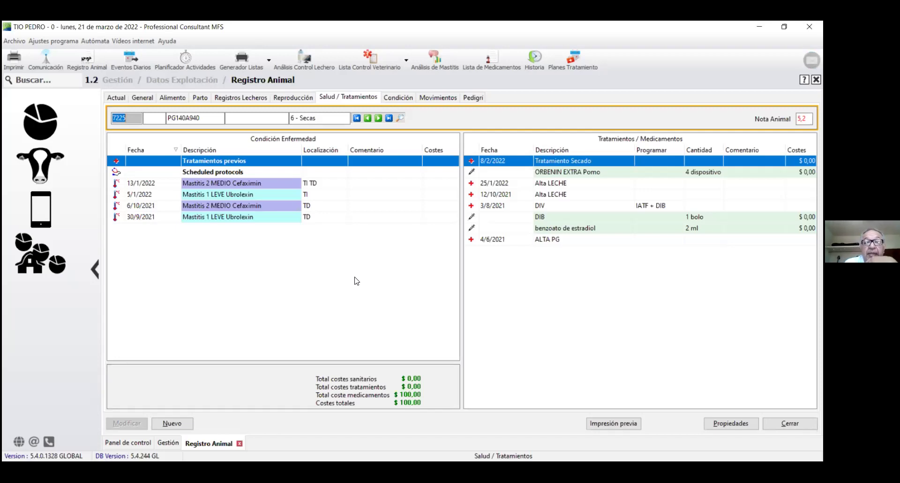
{"action": "left_click", "coordinate": [253, 183]}
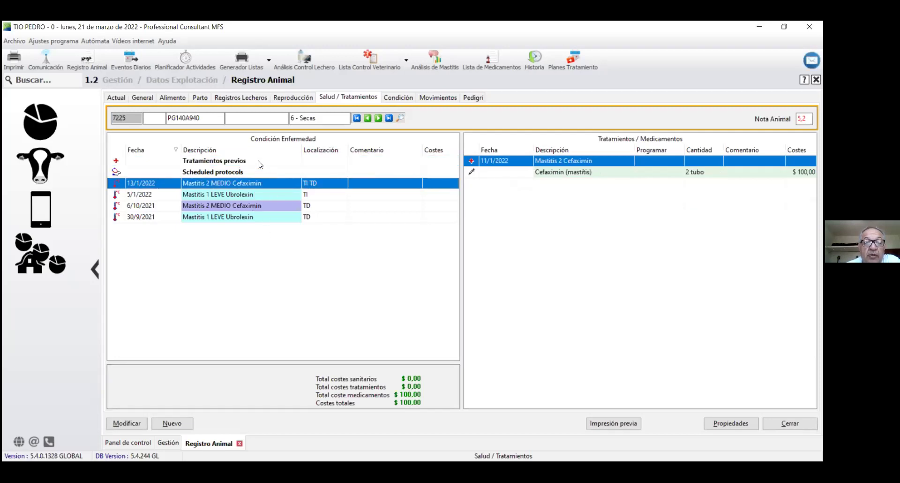
{"action": "left_click", "coordinate": [258, 161]}
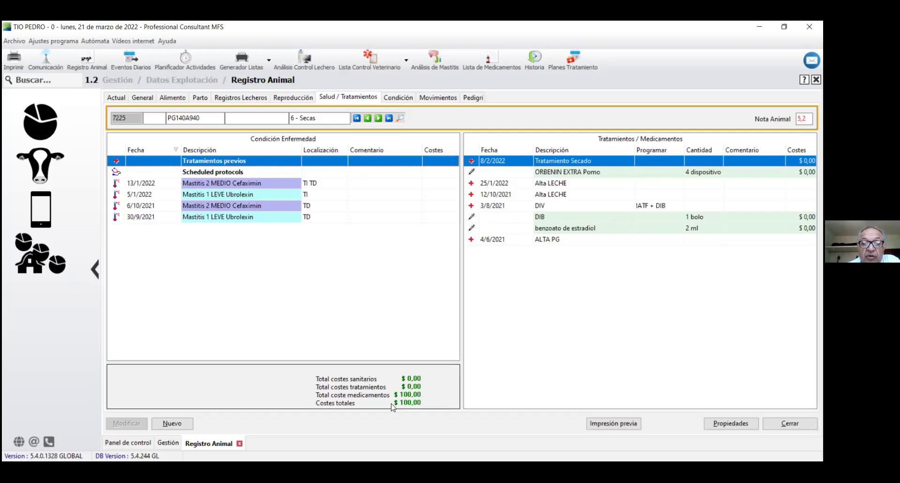
- Check the condition and movement records of cow 7225, and display its pedigree as a family tree
{"action": "left_click", "coordinate": [398, 100]}
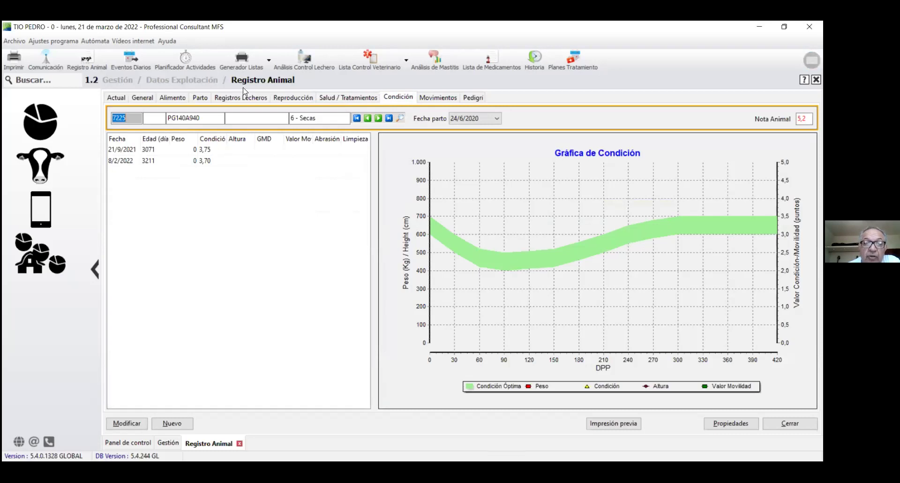
{"action": "left_click", "coordinate": [440, 98]}
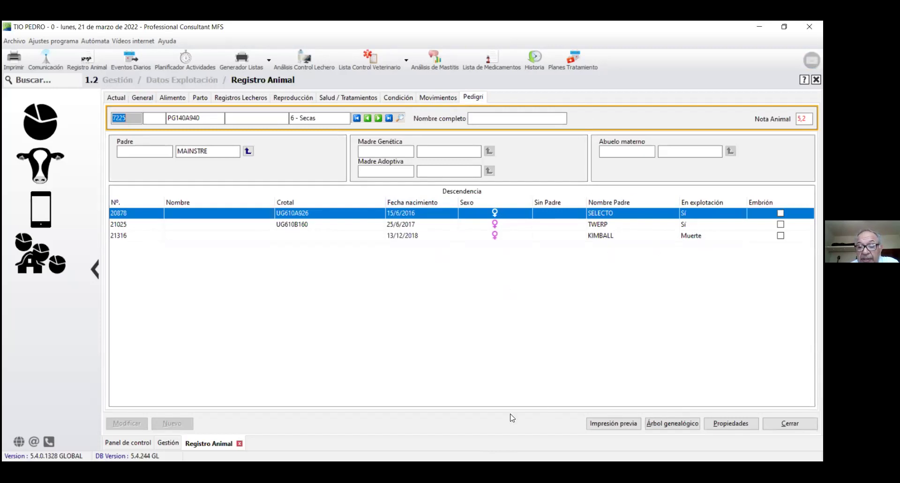
{"action": "left_click", "coordinate": [672, 423]}
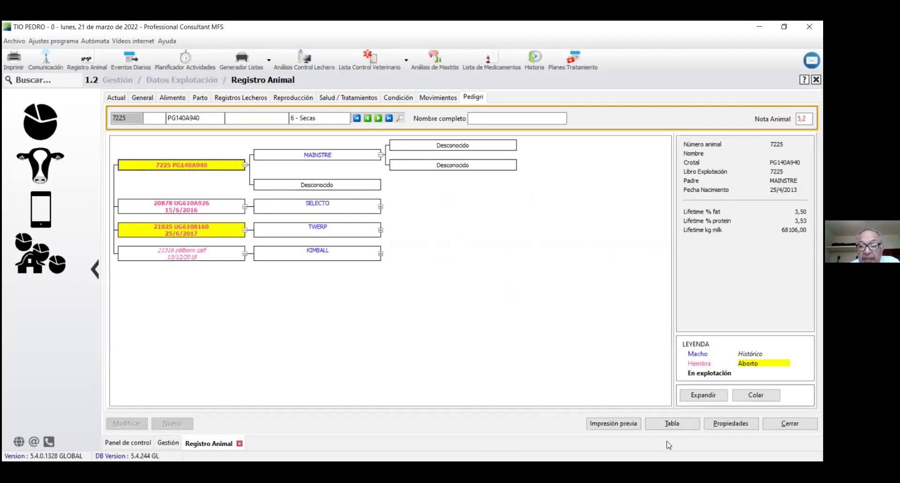
{"action": "left_click", "coordinate": [680, 426]}
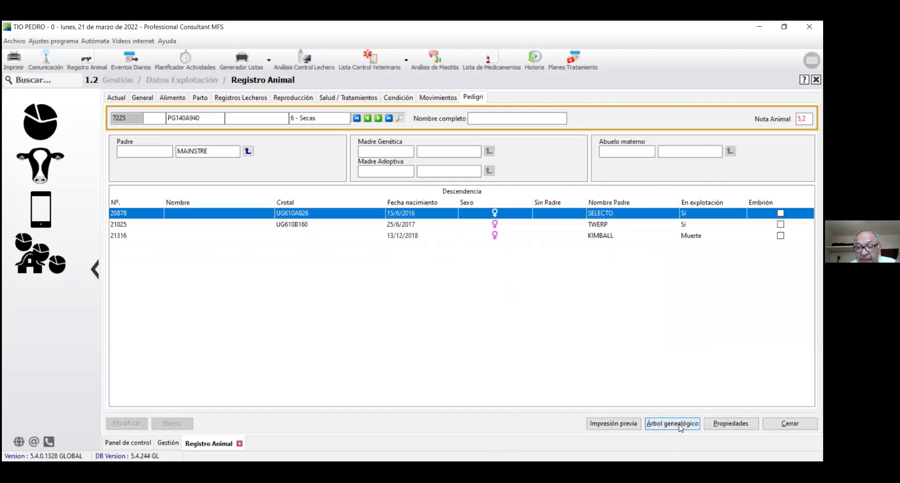
{"action": "left_click", "coordinate": [685, 427]}
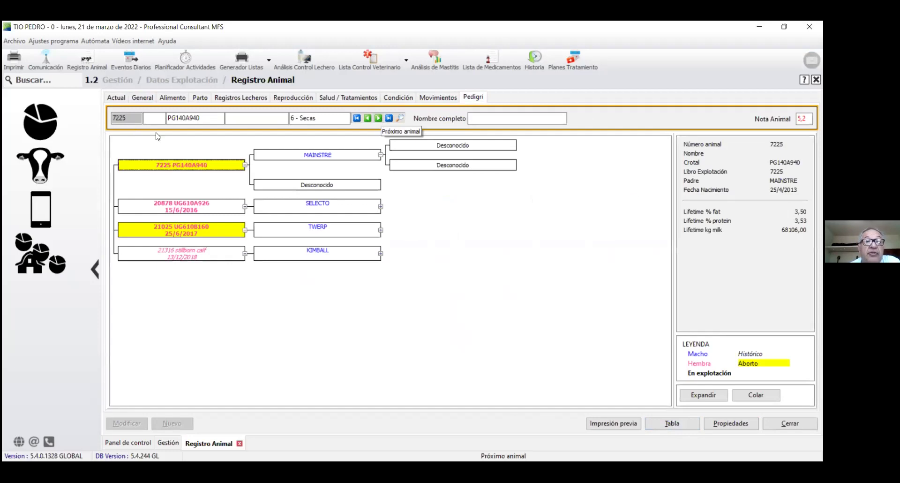
- Go to the first animal in the herd, view its offspring in table form, and close the animal record
{"action": "left_click", "coordinate": [357, 118]}
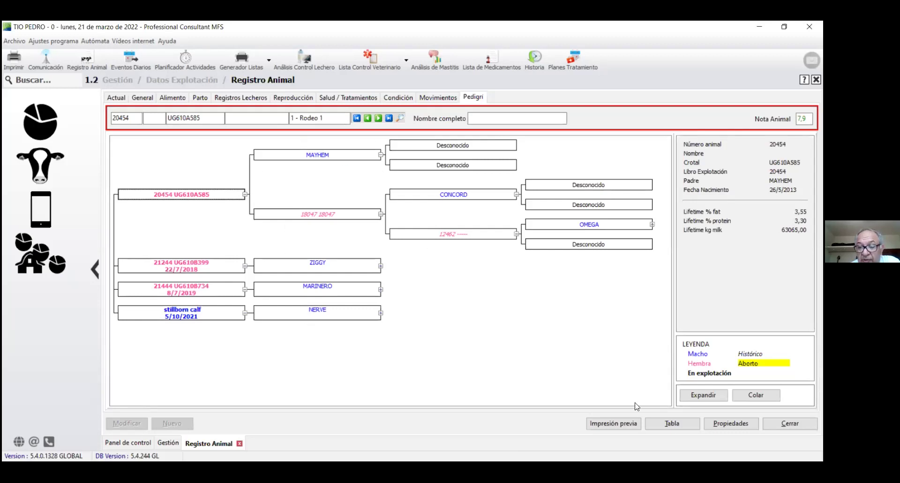
{"action": "left_click", "coordinate": [672, 423]}
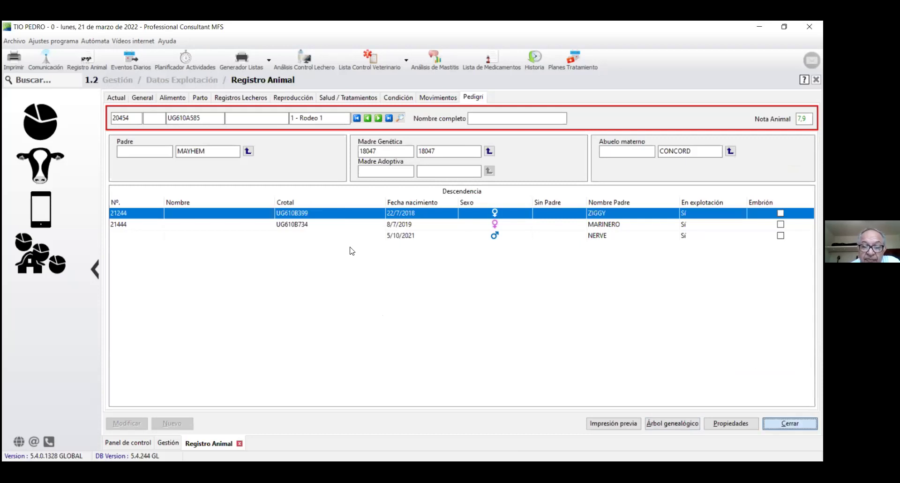
{"action": "key", "text": "Escape"}
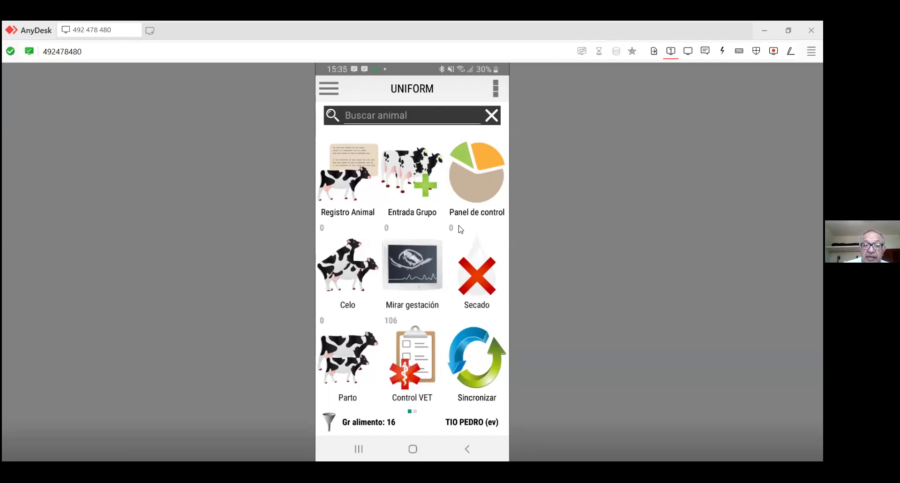
- Review the phone app's control panel, including the list of Descarte animals and the IBP indicators, and return to the home screen
{"action": "left_click", "coordinate": [480, 165]}
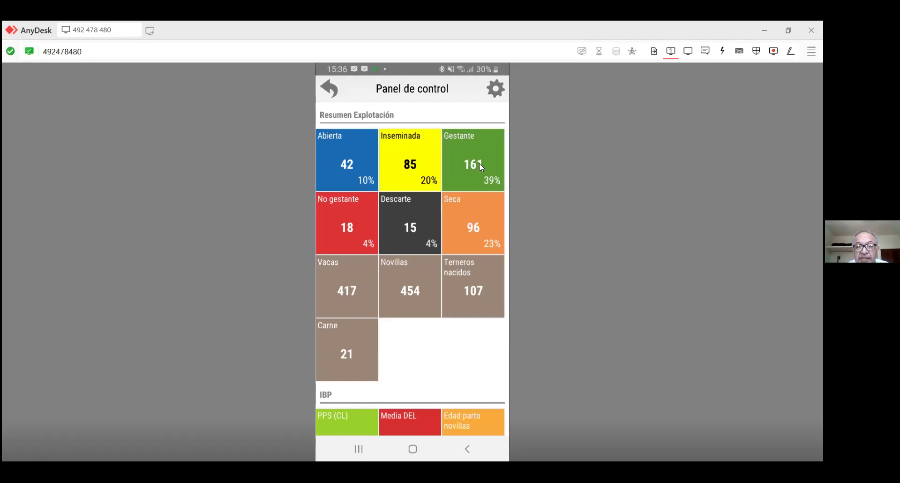
{"action": "left_click", "coordinate": [414, 216]}
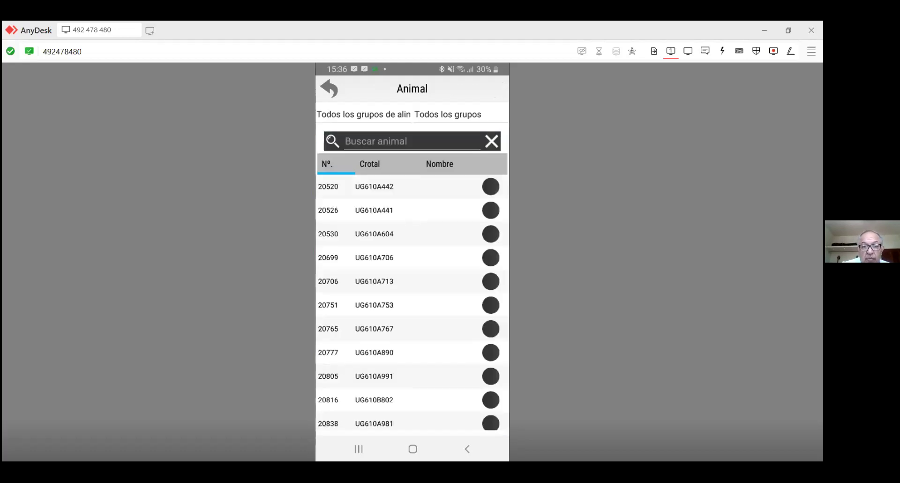
{"action": "right_click", "coordinate": [447, 295]}
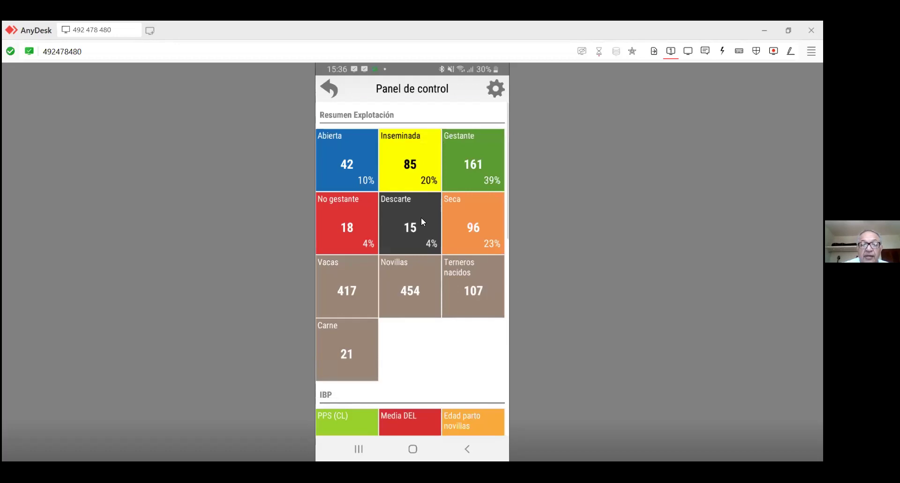
{"action": "scroll", "coordinate": [421, 217], "scroll_direction": "down", "scroll_amount": 5}
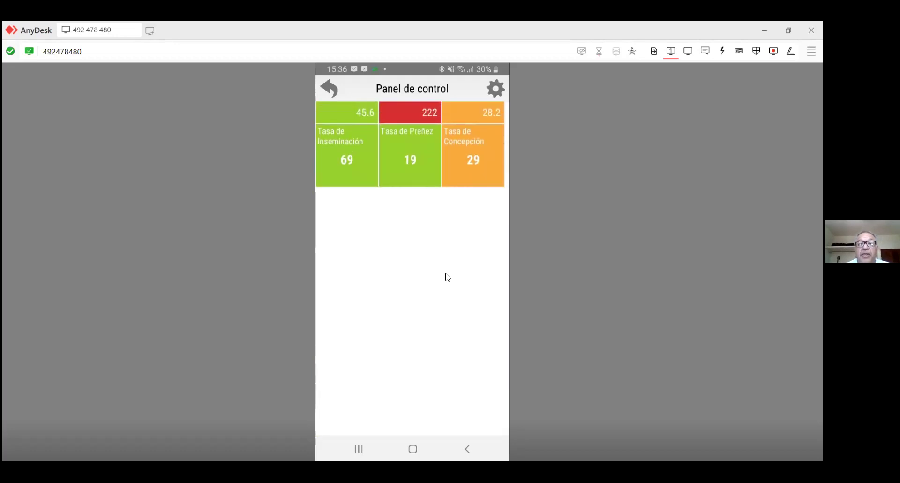
{"action": "scroll", "coordinate": [447, 277], "scroll_direction": "up", "scroll_amount": 5}
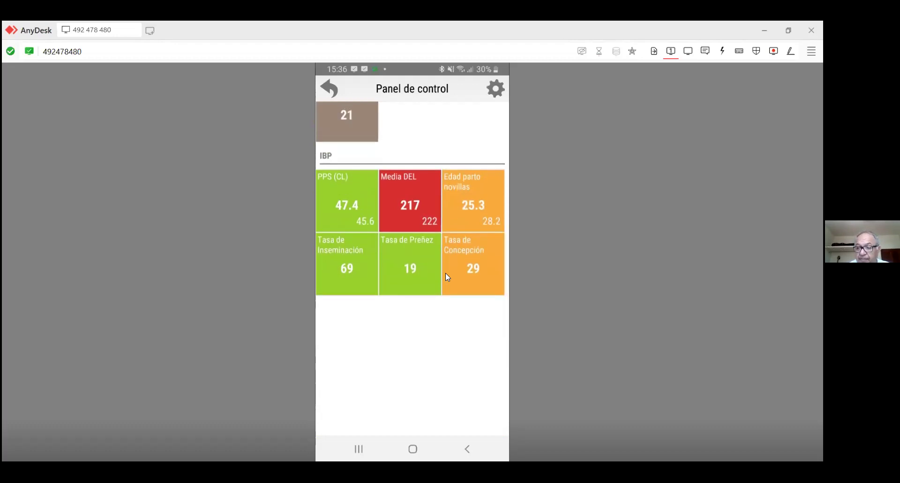
{"action": "right_click", "coordinate": [447, 277]}
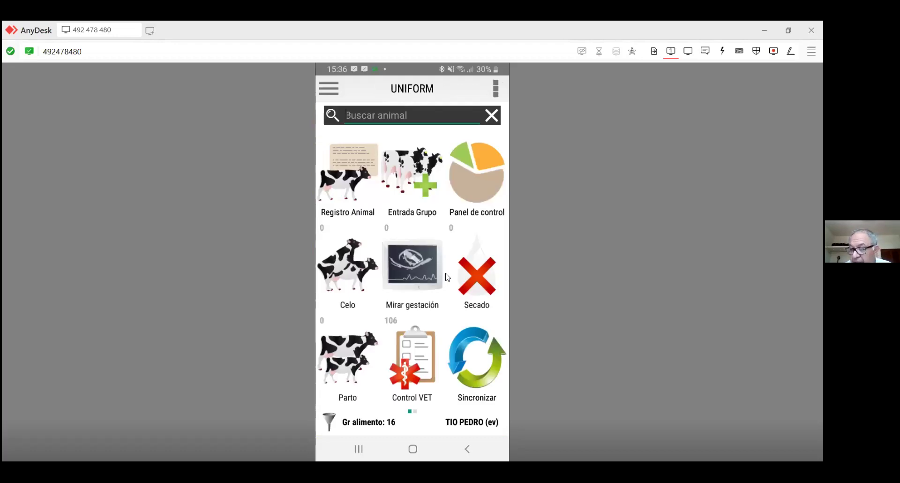
- Look up animal 7225 in the phone app and open its reproduction record
{"action": "type", "text": "7225"}
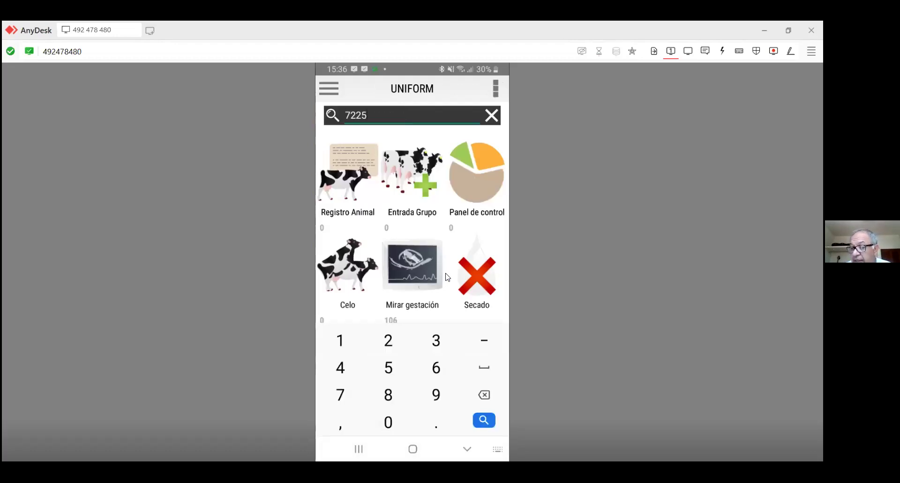
{"action": "key", "text": "Return"}
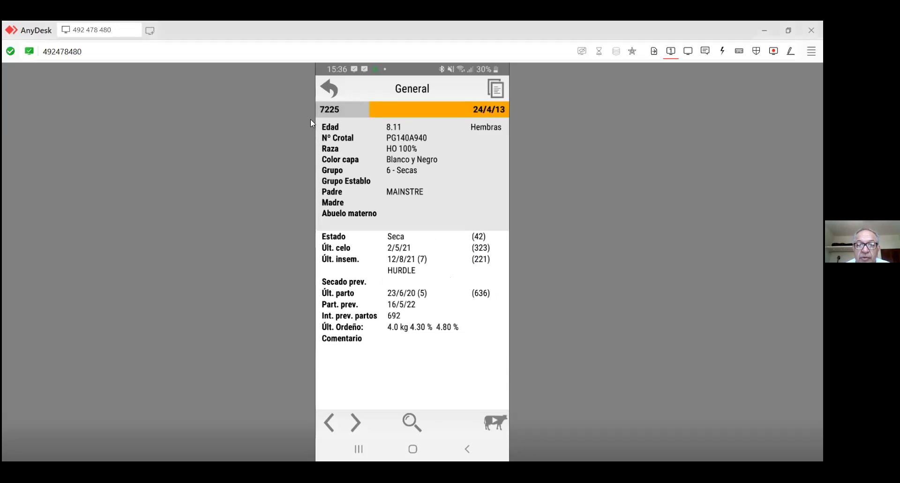
{"action": "left_click", "coordinate": [495, 92]}
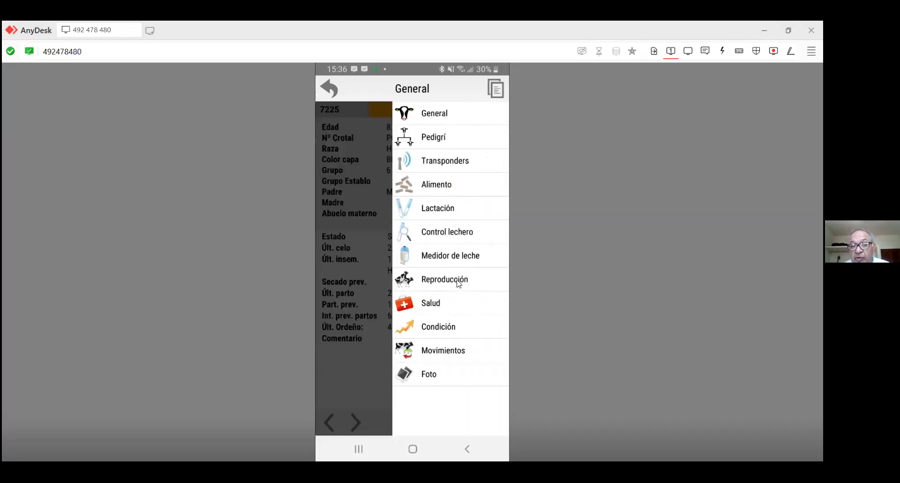
{"action": "left_click", "coordinate": [459, 284]}
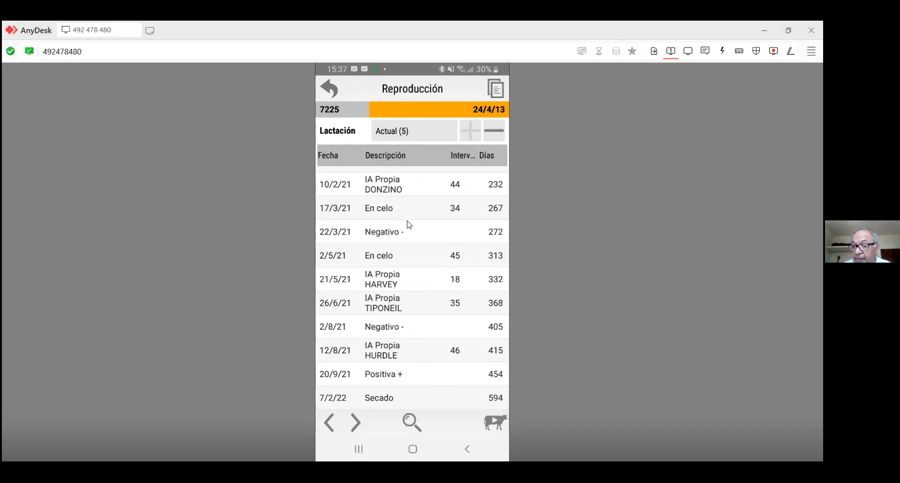
- Check the reproduction events of lactation 4 and the current lactation, and open the animal's health record
{"action": "scroll", "coordinate": [408, 224], "scroll_direction": "up", "scroll_amount": 5}
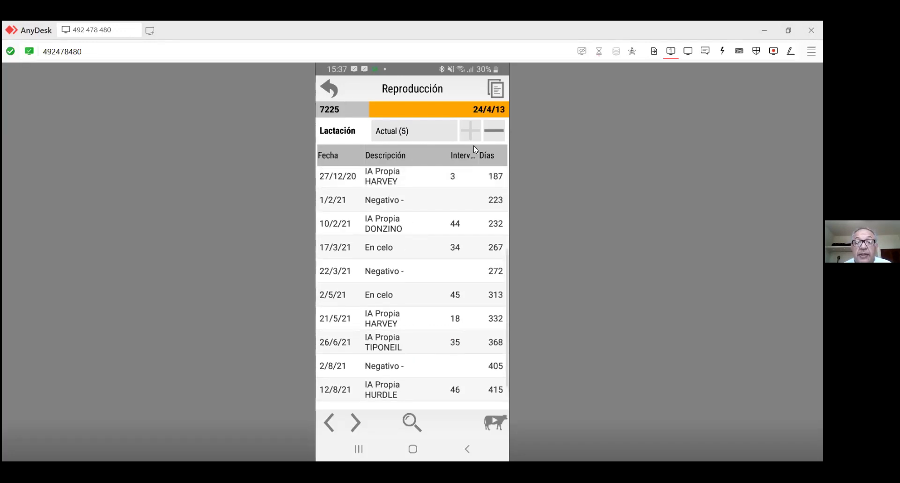
{"action": "left_click", "coordinate": [495, 133]}
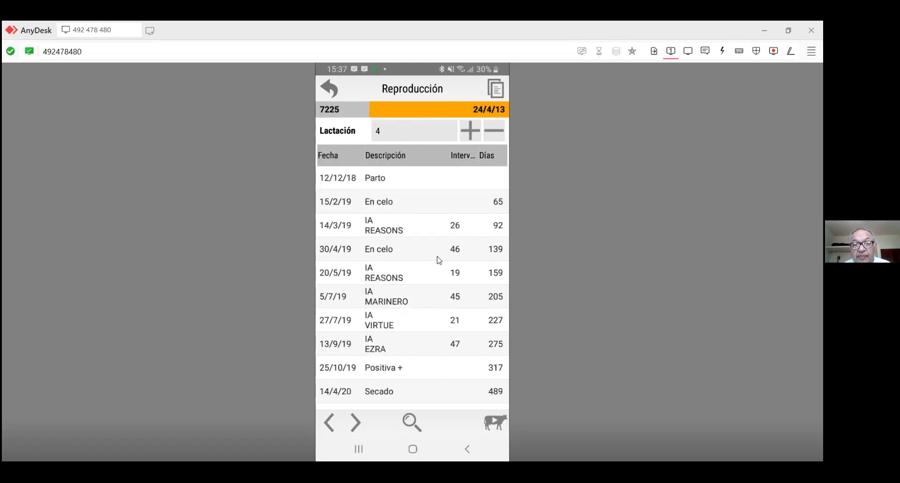
{"action": "left_click", "coordinate": [467, 134]}
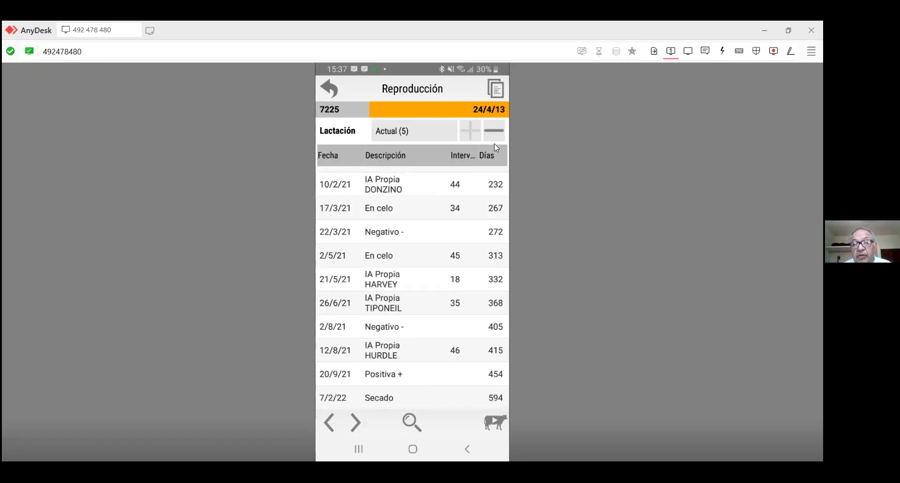
{"action": "left_click_drag", "start_coordinate": [492, 195], "coordinate": [473, 221]}
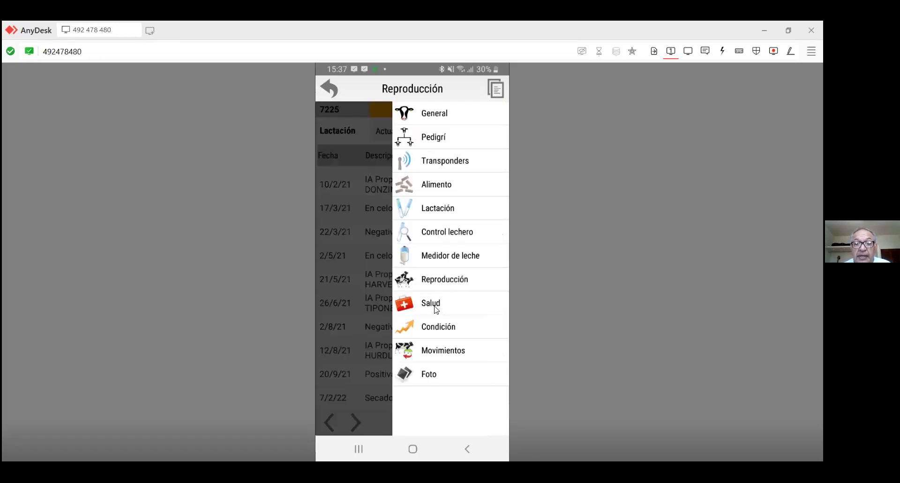
{"action": "left_click", "coordinate": [436, 309]}
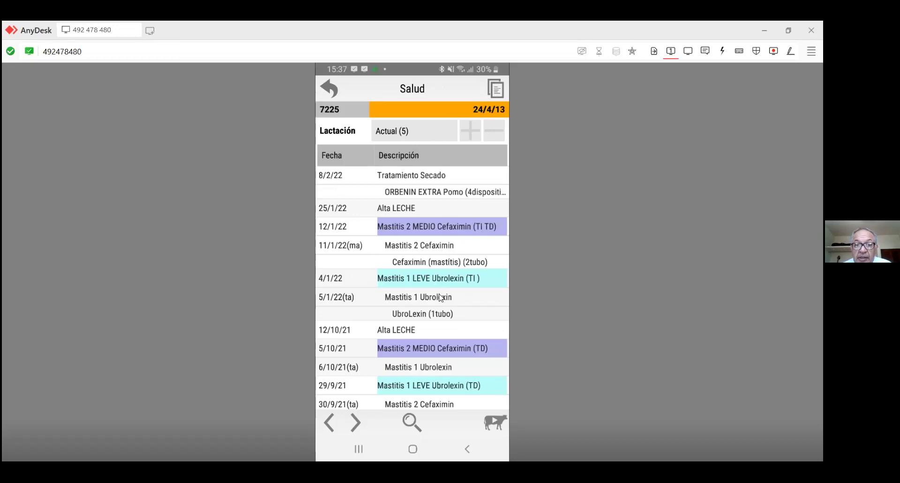
- Review the events that can be recorded for animal 7225, return to the home screen and look at group entry
{"action": "left_click", "coordinate": [486, 427]}
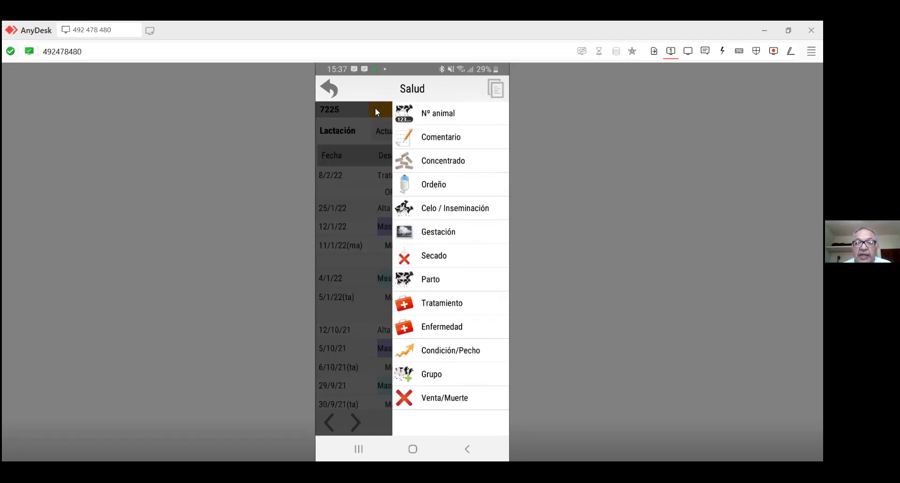
{"action": "left_click", "coordinate": [380, 261]}
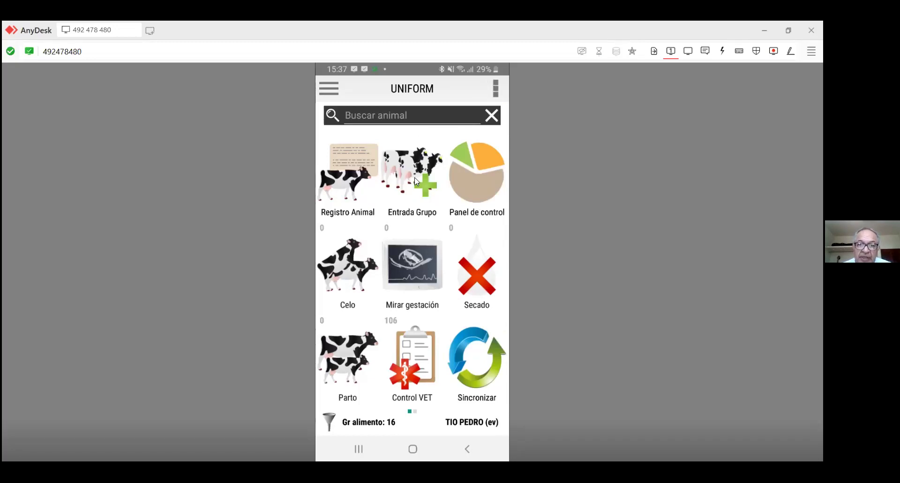
{"action": "left_click", "coordinate": [414, 192]}
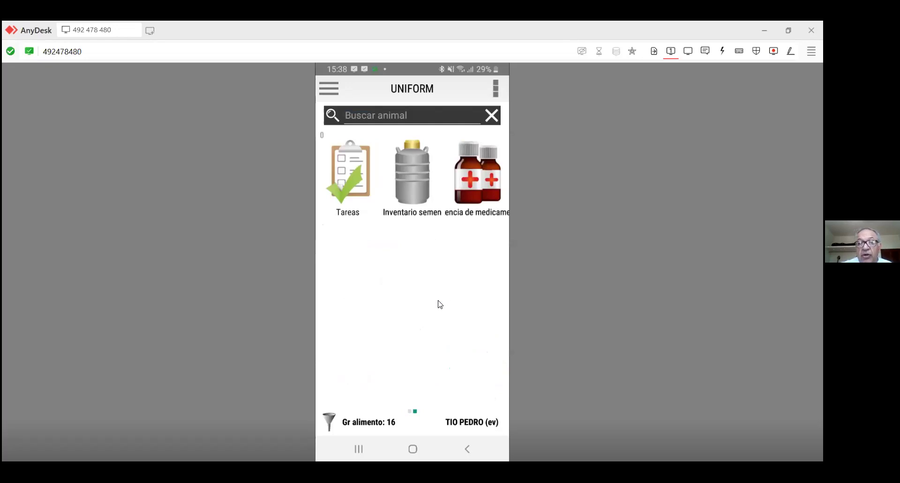
- Check the semen inventory, browse the medicine stock list, and return to the home screen
{"action": "left_click", "coordinate": [429, 197]}
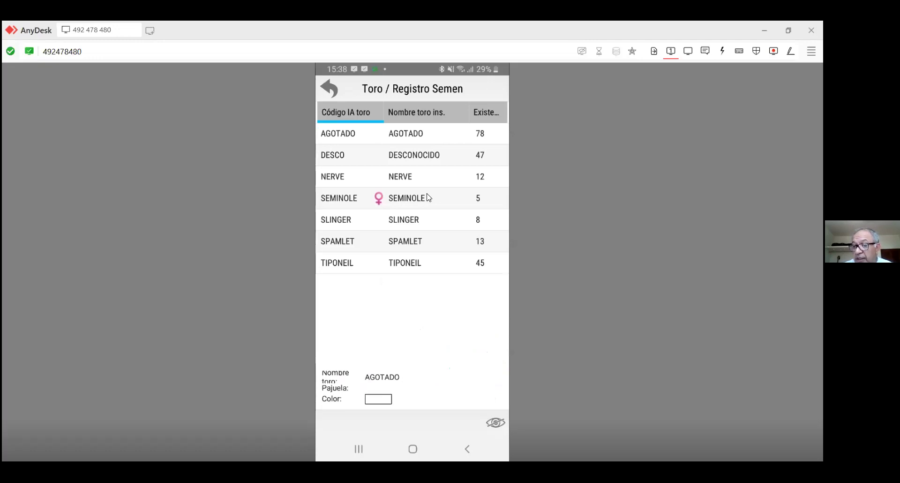
{"action": "key", "text": "Escape"}
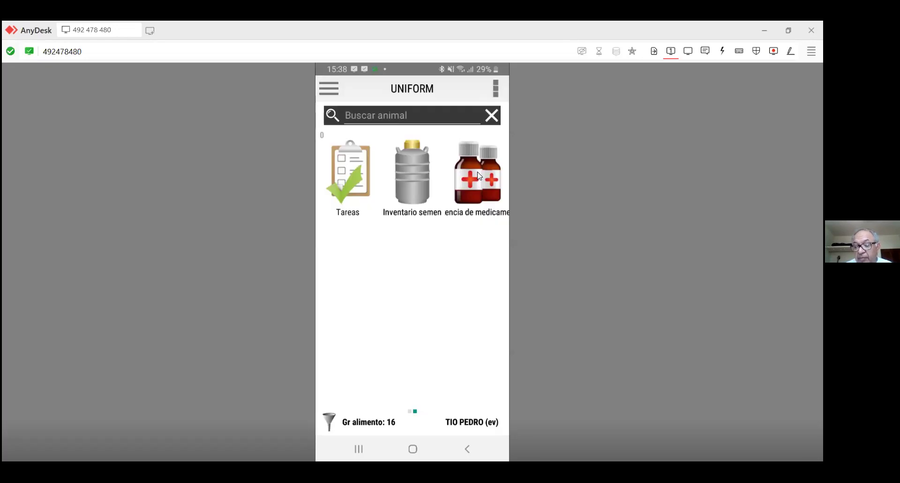
{"action": "left_click", "coordinate": [478, 176]}
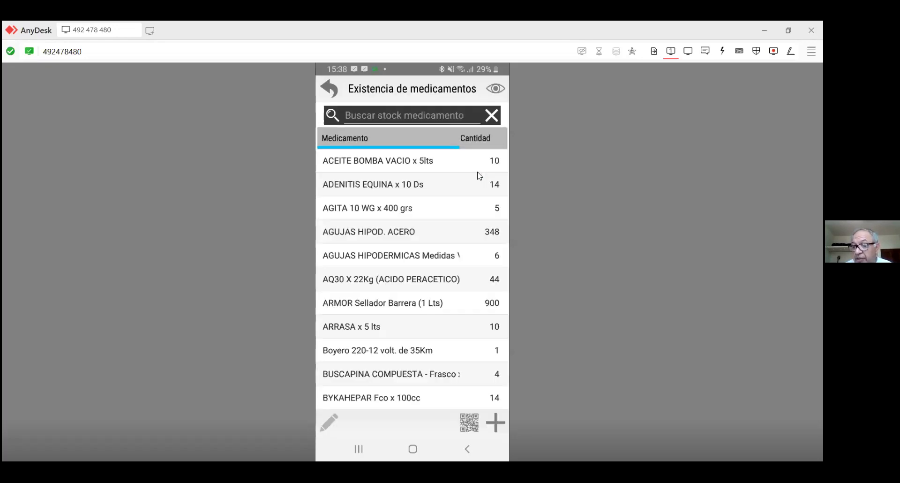
{"action": "scroll", "coordinate": [478, 176], "scroll_direction": "down", "scroll_amount": 2}
{"action": "scroll", "coordinate": [478, 176], "scroll_direction": "down", "scroll_amount": 4}
{"action": "scroll", "coordinate": [479, 176], "scroll_direction": "down", "scroll_amount": 3}
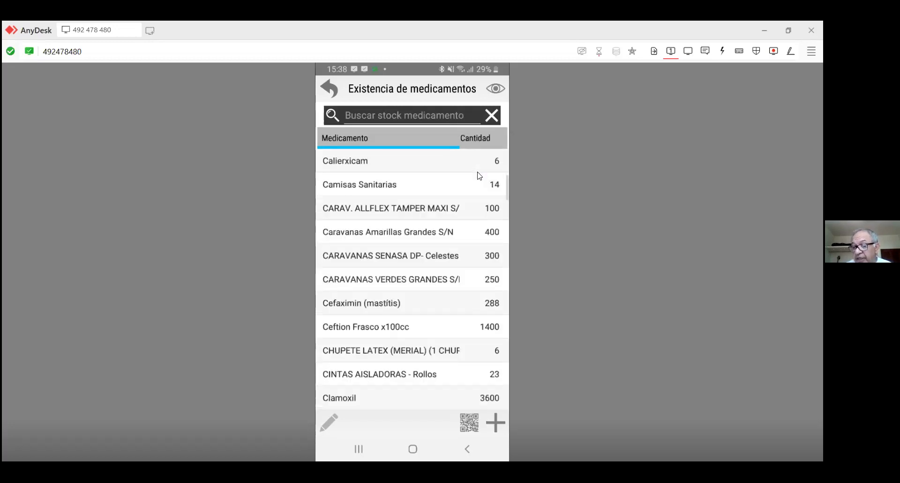
{"action": "scroll", "coordinate": [478, 176], "scroll_direction": "up", "scroll_amount": 3}
{"action": "scroll", "coordinate": [478, 176], "scroll_direction": "up", "scroll_amount": 3}
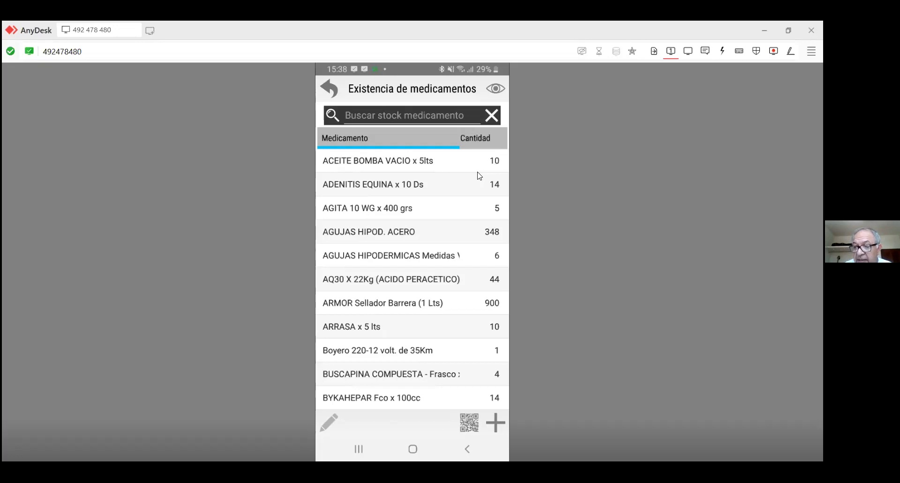
{"action": "key", "text": "Escape"}
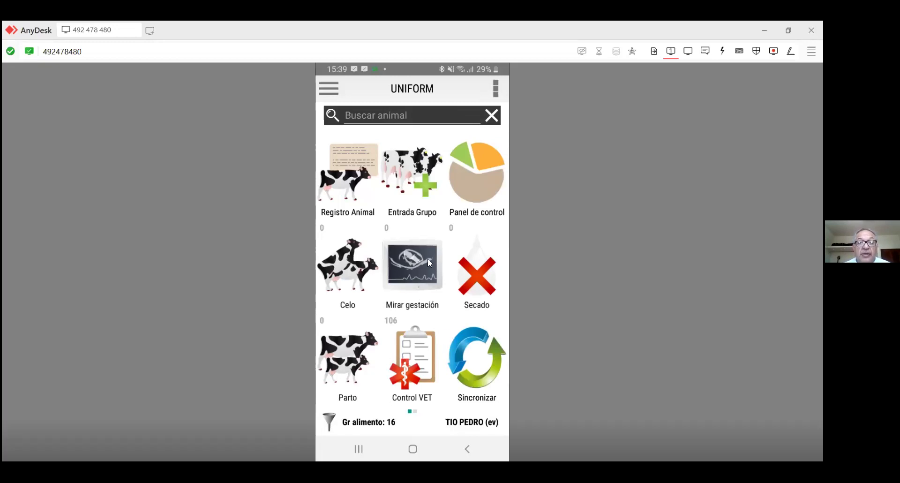
- View the phone app's Registros list of entered events and close it
{"action": "left_click", "coordinate": [496, 89]}
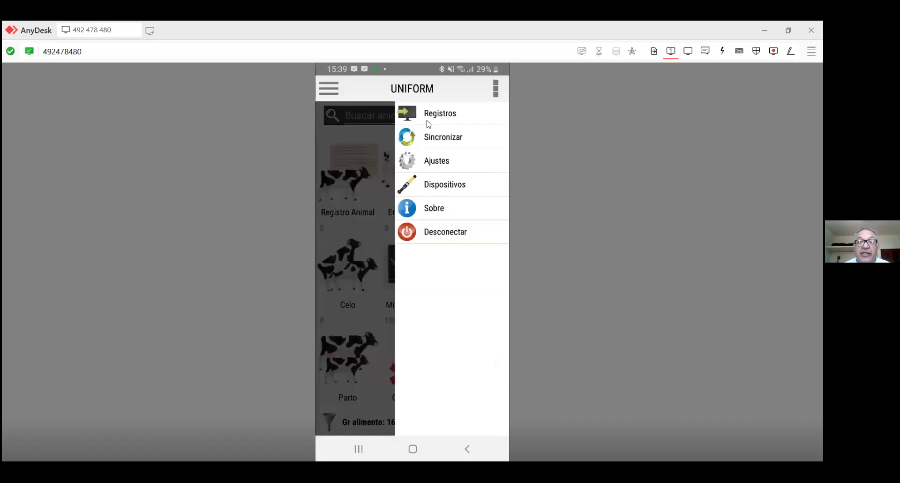
{"action": "left_click", "coordinate": [445, 115]}
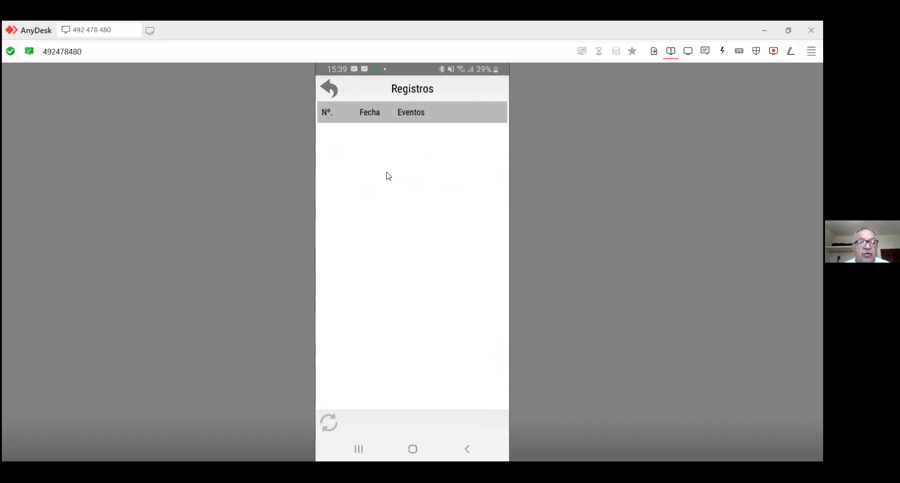
{"action": "left_click", "coordinate": [333, 92]}
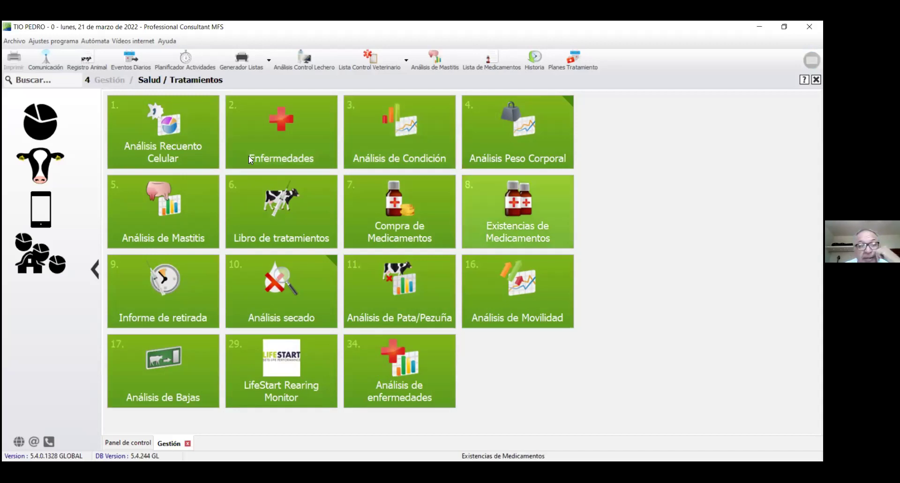
- Open the Análisis Recuento Celular charts and compare the last control's distribution for 1er Parto cows and all lactations
{"action": "left_click", "coordinate": [183, 147]}
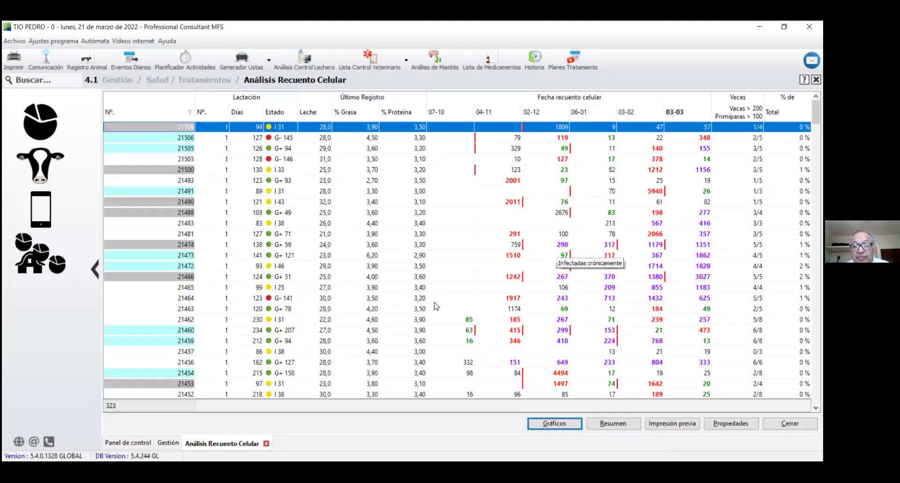
{"action": "left_click", "coordinate": [558, 425]}
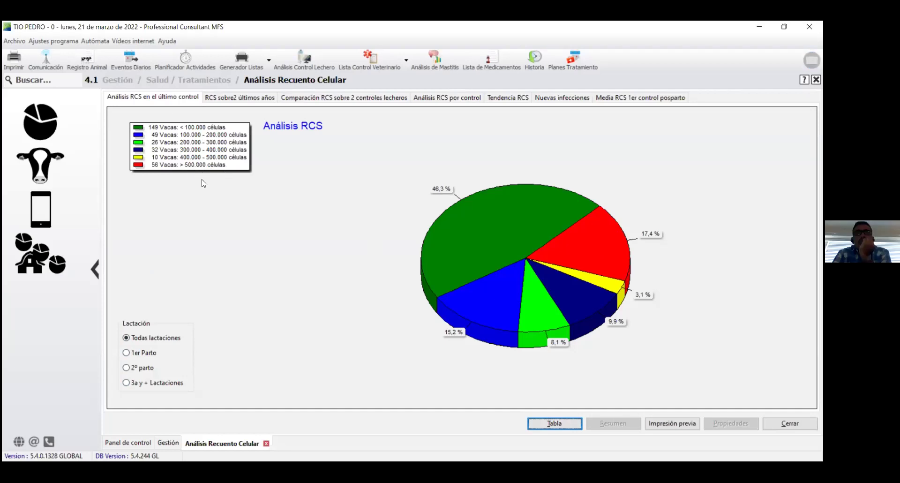
{"action": "left_click", "coordinate": [126, 354]}
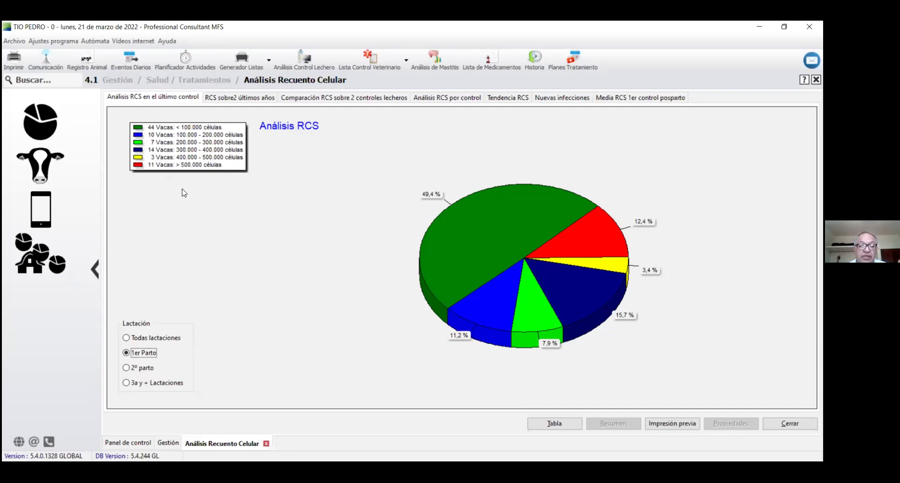
{"action": "left_click", "coordinate": [155, 338]}
{"action": "left_click", "coordinate": [144, 354]}
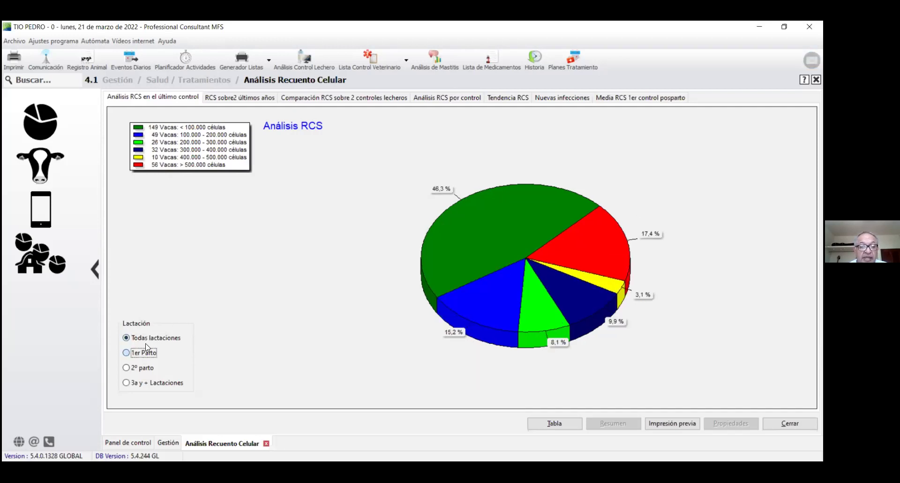
{"action": "left_click", "coordinate": [146, 341]}
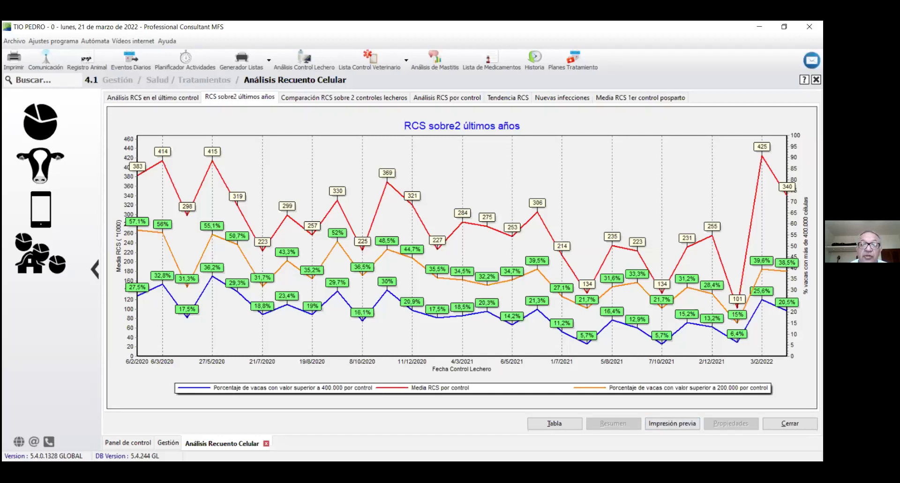
- Examine the cell count comparison of the 3/3/2022 and 3/2/2022 milk controls and check the available date pairs
{"action": "left_click", "coordinate": [344, 97]}
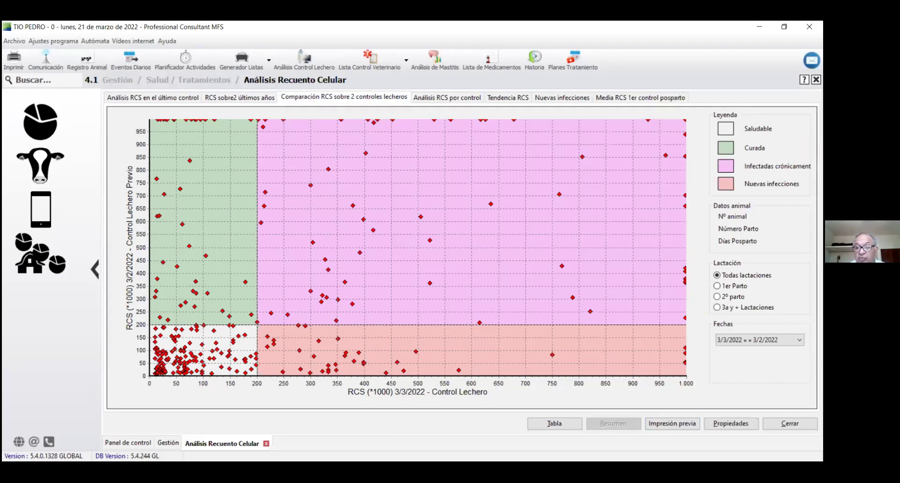
{"action": "left_click", "coordinate": [759, 340]}
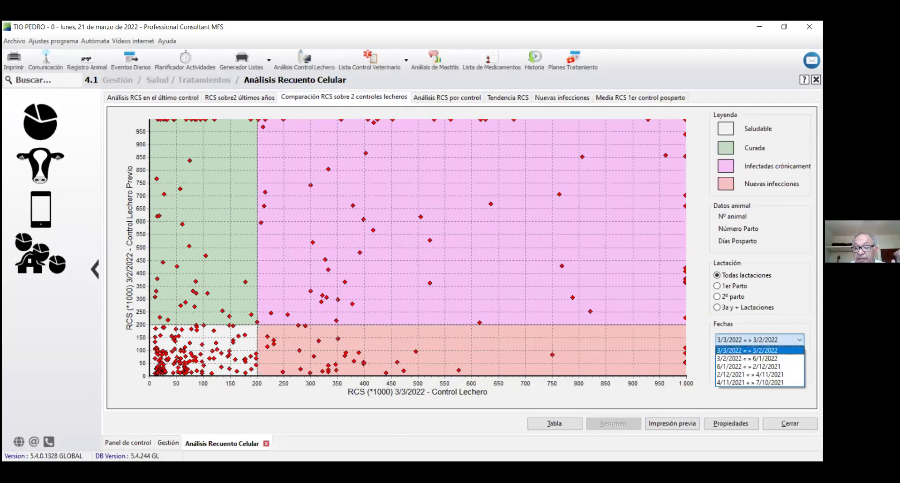
{"action": "left_click", "coordinate": [522, 219]}
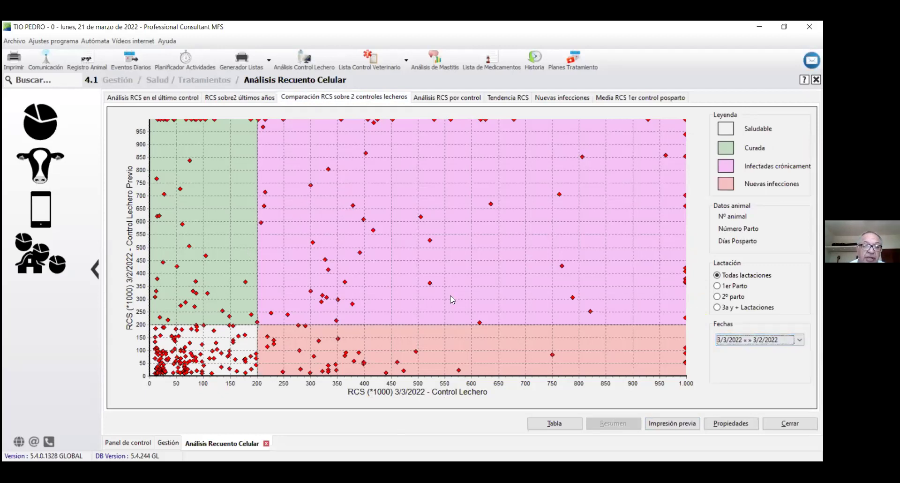
{"action": "left_click", "coordinate": [430, 283]}
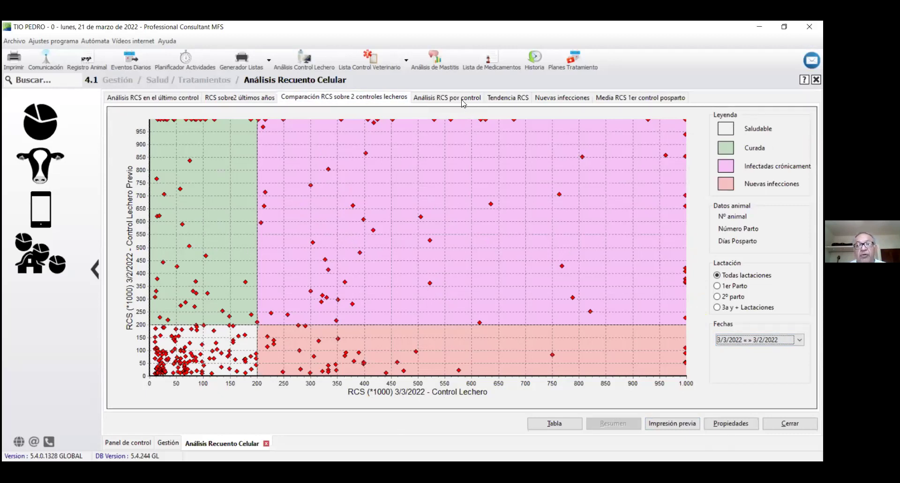
- Review the cell count charts per control, trend and new infections, and close the cell count analysis
{"action": "key", "text": "ctrl+Tab"}
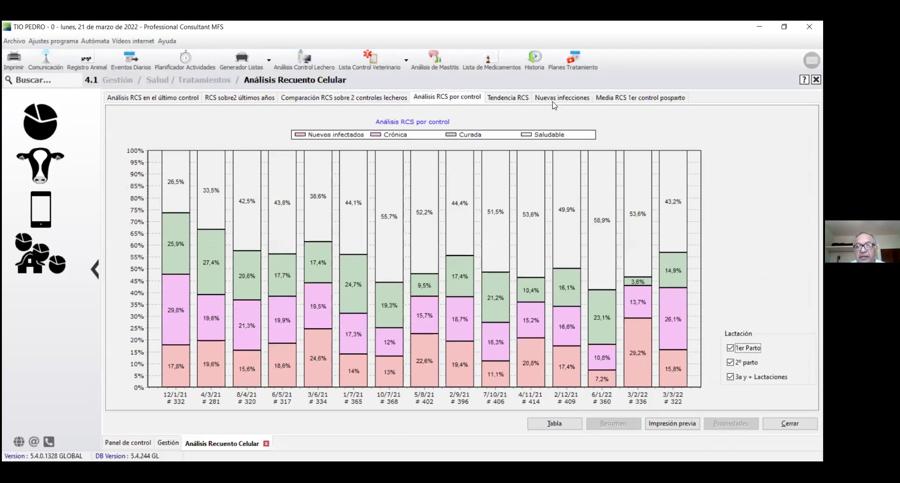
{"action": "key", "text": "ctrl+Tab"}
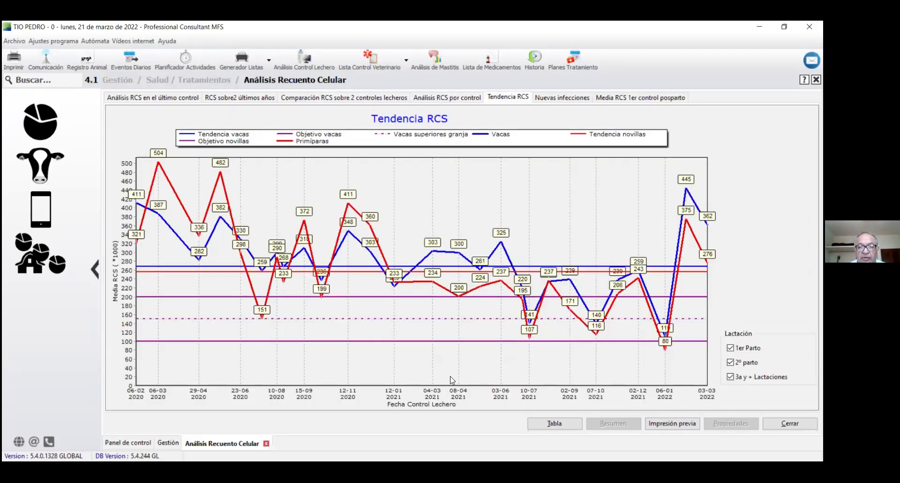
{"action": "key", "text": "ctrl+Tab"}
{"action": "key", "text": "Escape"}
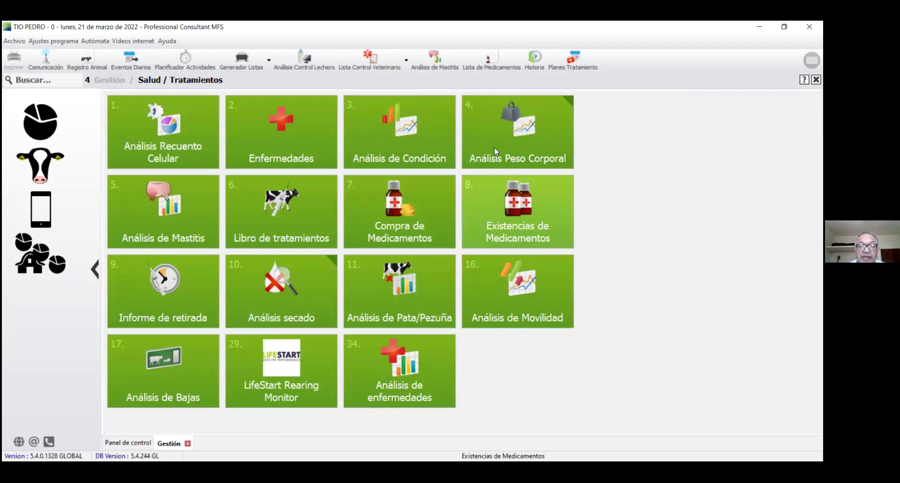
- View the Existencias de Medicamentos stock table in the desktop program and close it
{"action": "key", "text": "Return"}
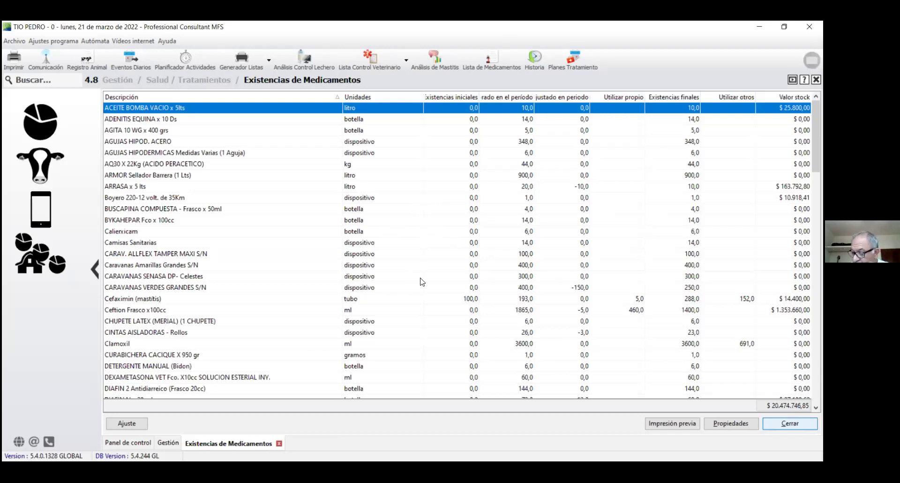
{"action": "key", "text": "Escape"}
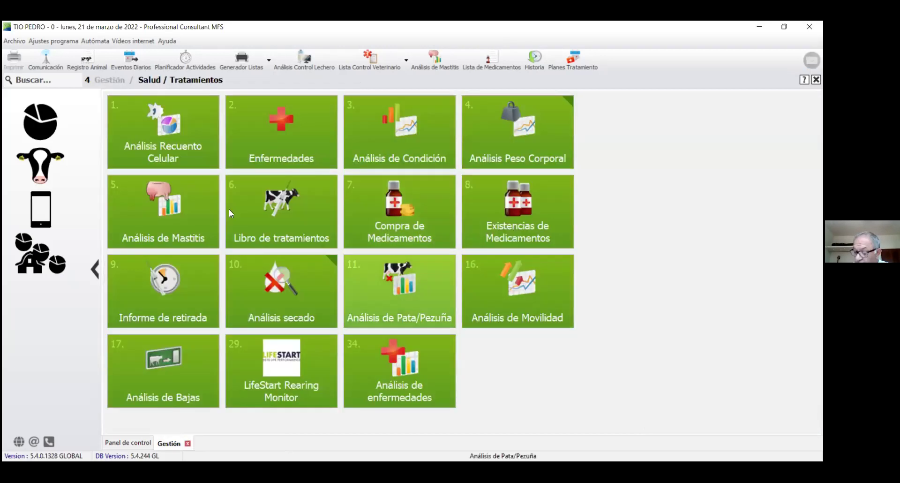
- Open Análisis de Bajas and examine the reasons for sales and deaths, including Caderas, Empaste, Reproducción and Problemas de Ubre
{"action": "left_click", "coordinate": [206, 364]}
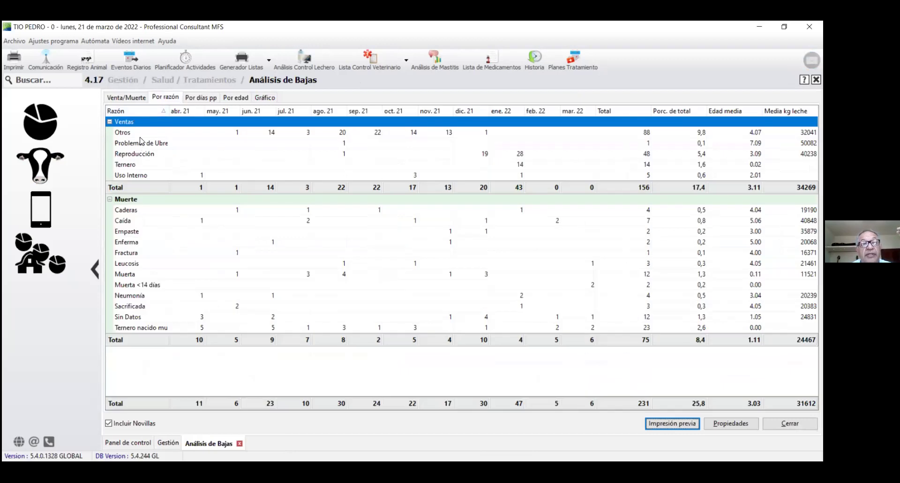
{"action": "left_click", "coordinate": [144, 210]}
{"action": "left_click", "coordinate": [141, 231]}
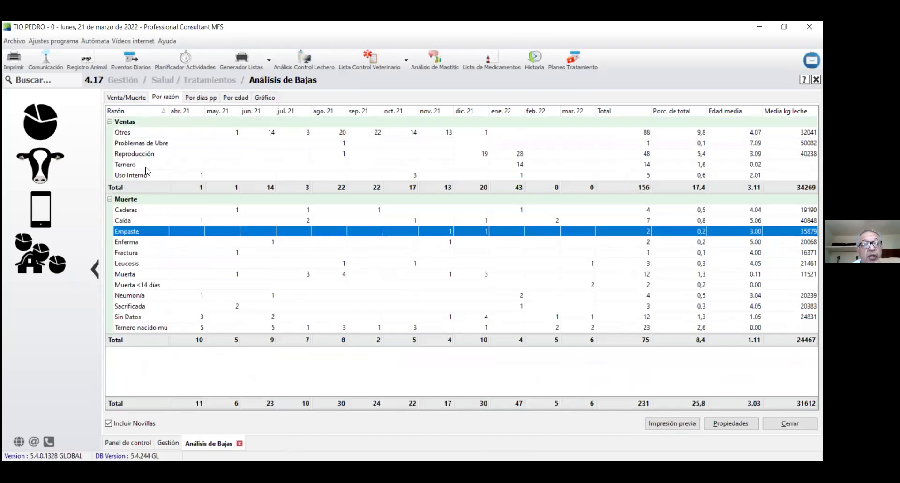
{"action": "left_click", "coordinate": [149, 154]}
{"action": "left_click", "coordinate": [155, 142]}
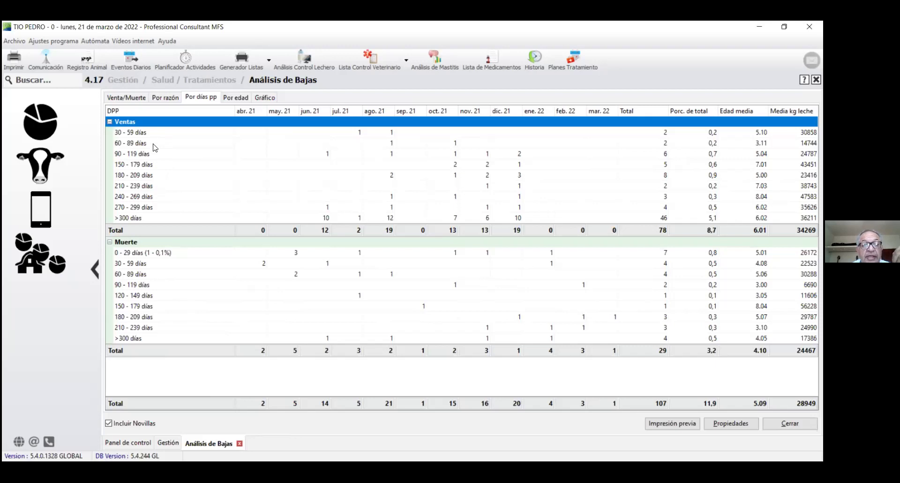
- Sort the removals by days postpartum on August 2021 in descending order, view them by age, and close the analysis
{"action": "left_click", "coordinate": [380, 112]}
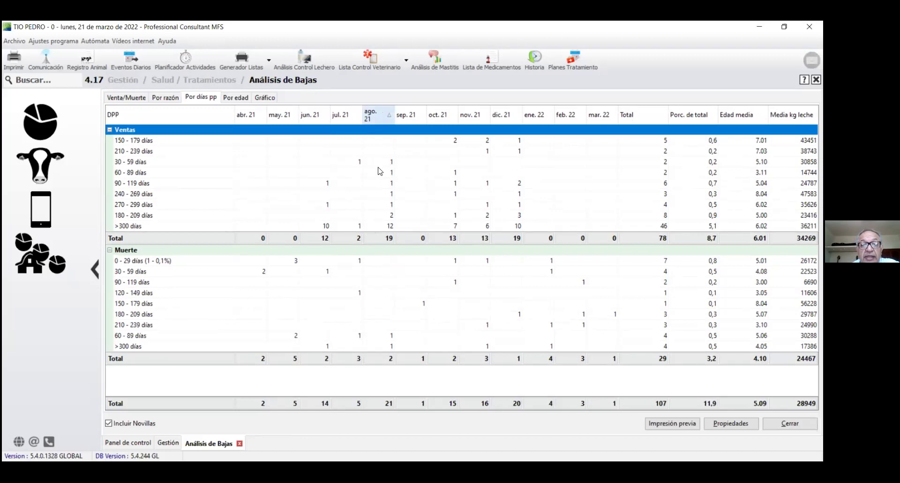
{"action": "left_click", "coordinate": [386, 118]}
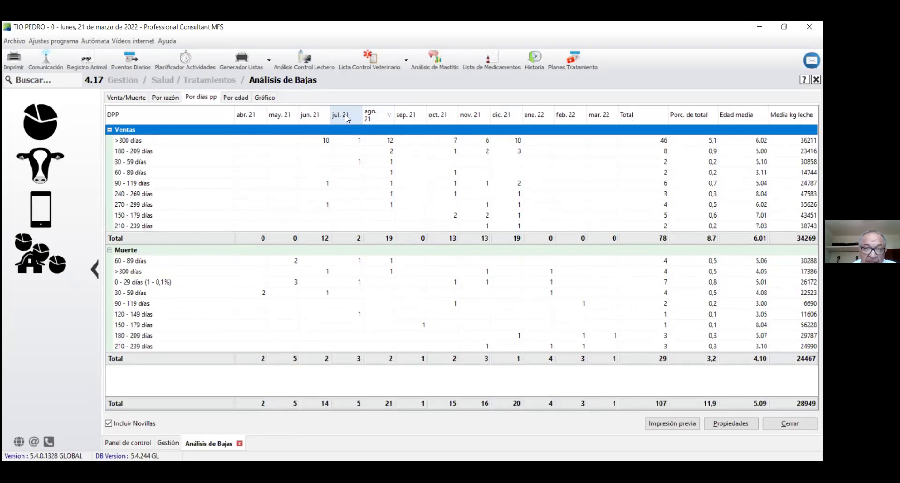
{"action": "left_click", "coordinate": [227, 98]}
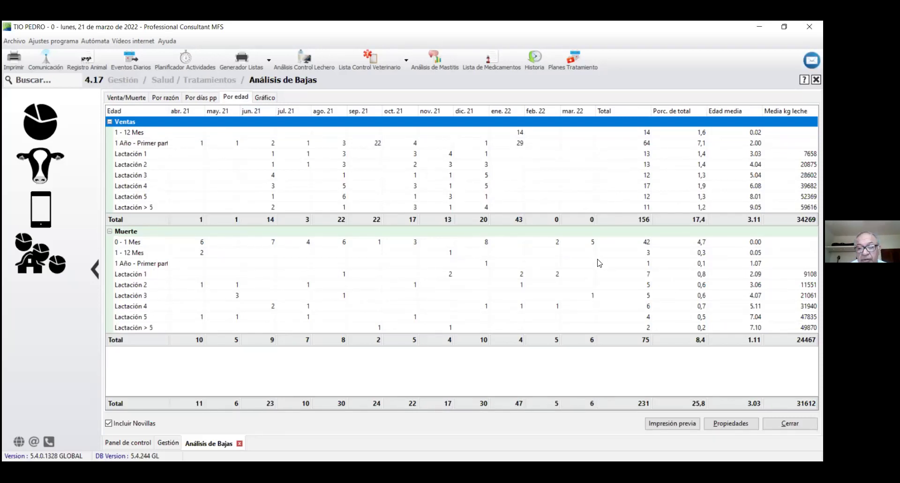
{"action": "left_click", "coordinate": [789, 423]}
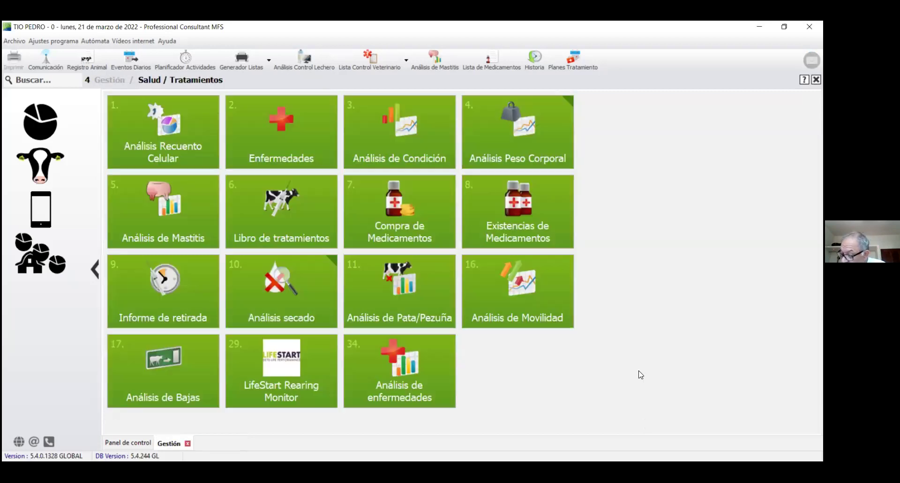
- Open Análisis de enfermedades and examine the diseases by days in milk for CUARTO PERDIDO and Mastitis 1 LEVE Ubrolexin
{"action": "left_click", "coordinate": [419, 374]}
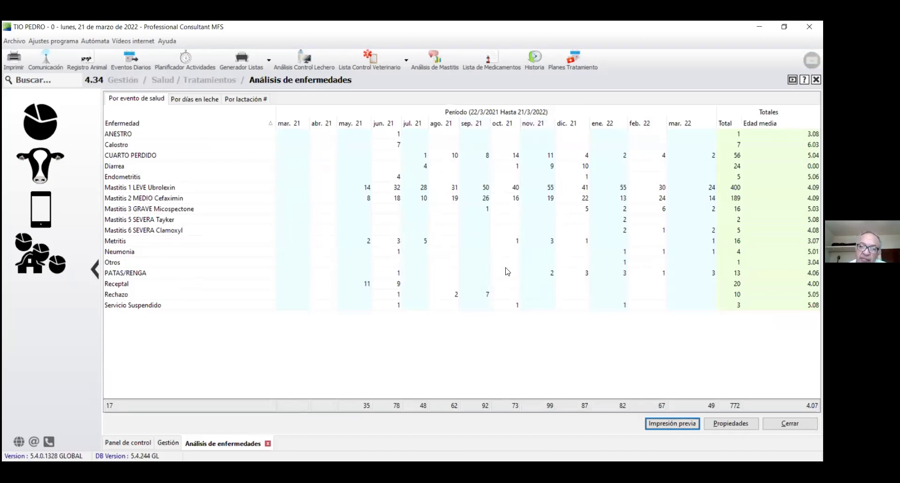
{"action": "left_click", "coordinate": [194, 99]}
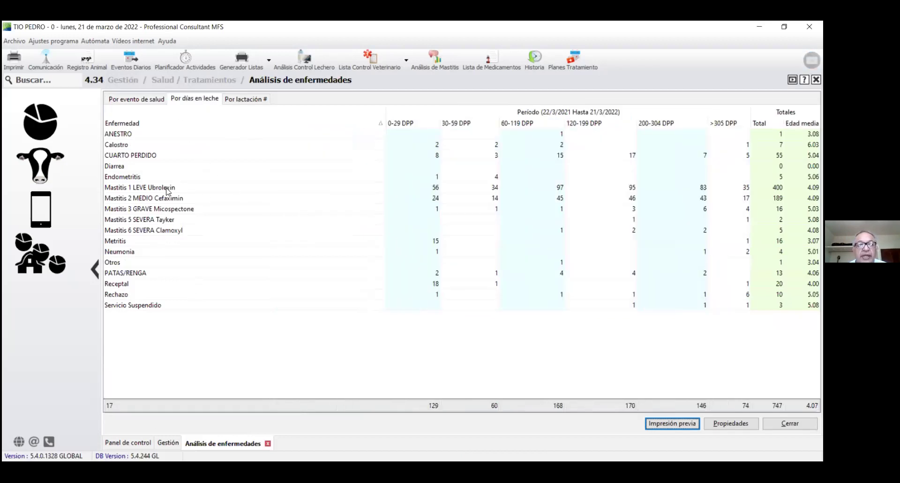
{"action": "left_click", "coordinate": [194, 155]}
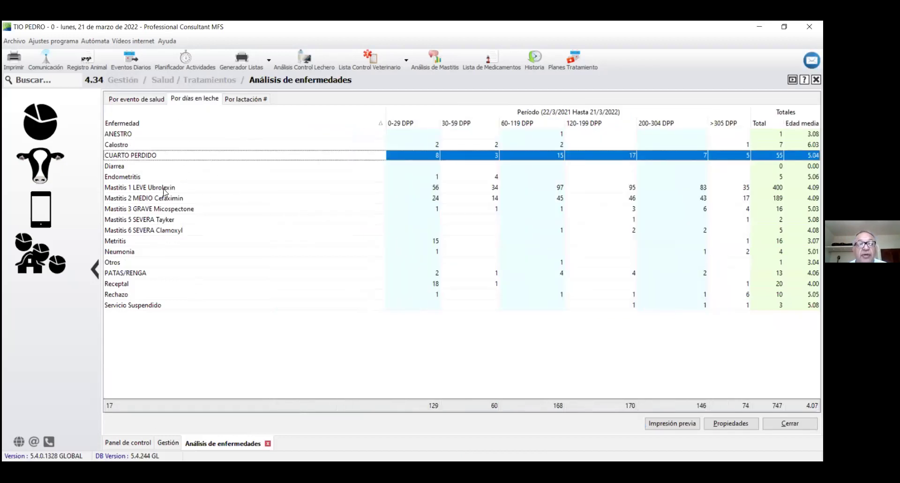
{"action": "left_click", "coordinate": [166, 189]}
{"action": "left_click", "coordinate": [422, 187]}
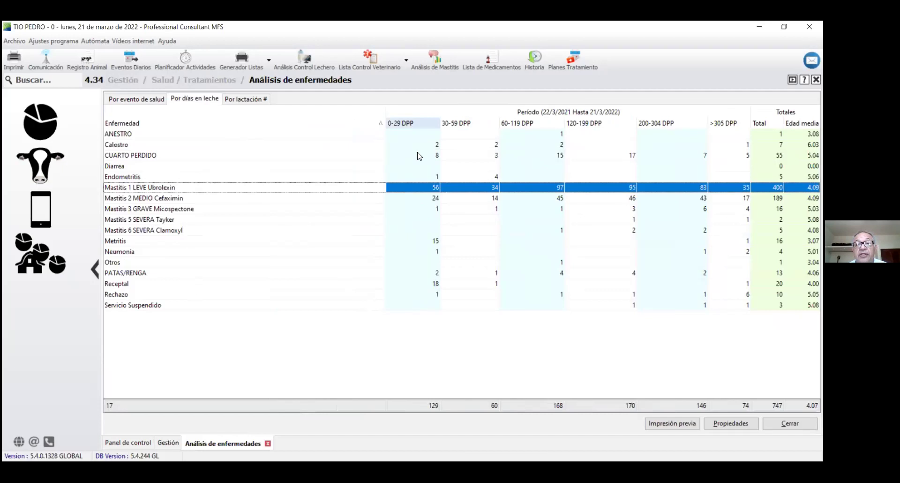
- View the diseases by lactation number with a narrower Enfermedad column, close the analysis, and return to Gestión
{"action": "left_click", "coordinate": [243, 98]}
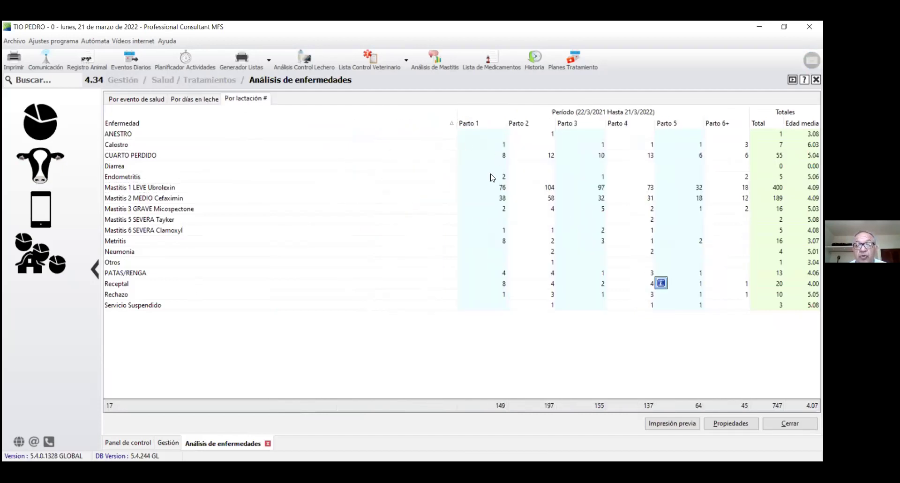
{"action": "left_click_drag", "start_coordinate": [464, 115], "coordinate": [313, 117]}
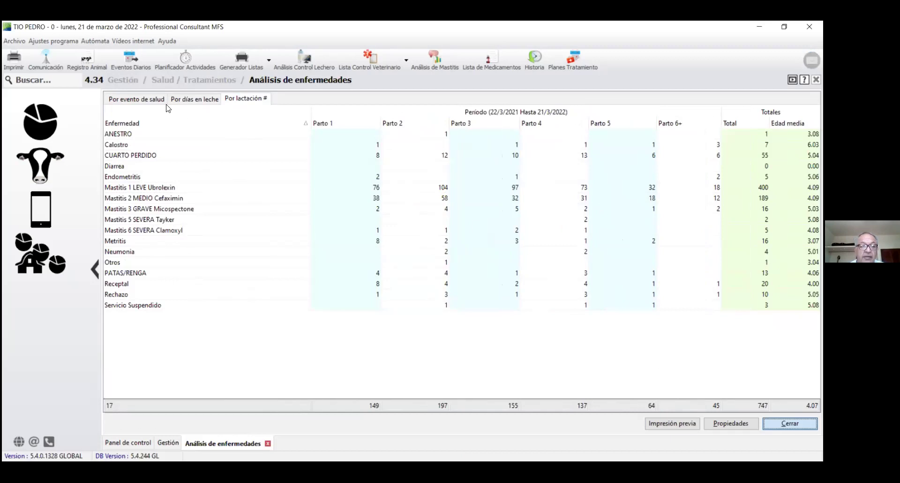
{"action": "key", "text": "Escape"}
{"action": "key", "text": "Escape"}
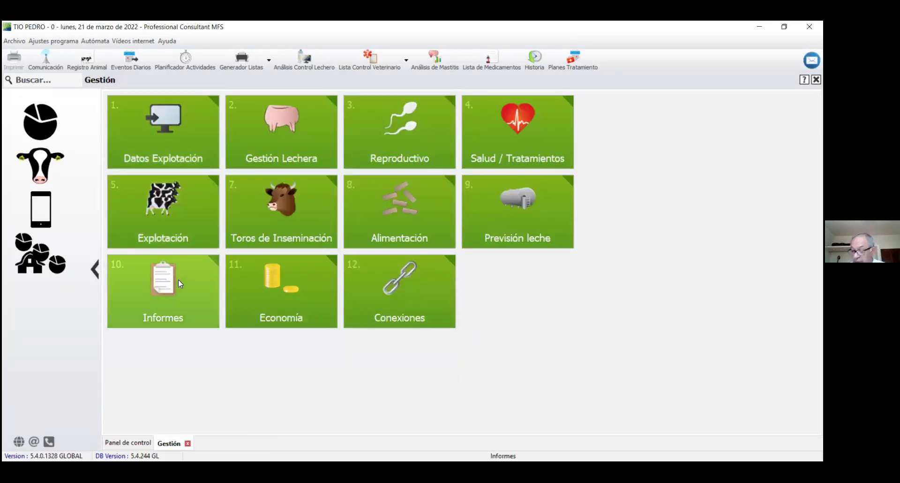
- Open Informe grupo under Explotación, recalculate it for the desired date 21/3/2022, and close the report
{"action": "left_click", "coordinate": [168, 237]}
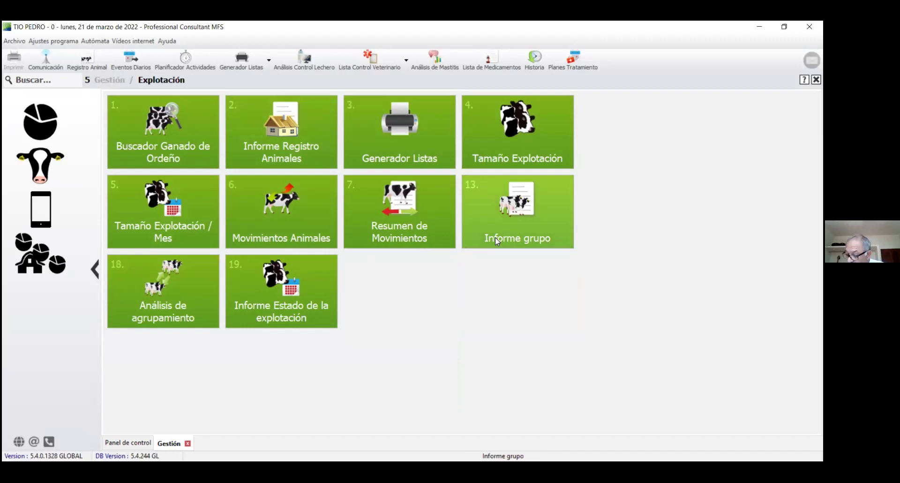
{"action": "left_click", "coordinate": [522, 218]}
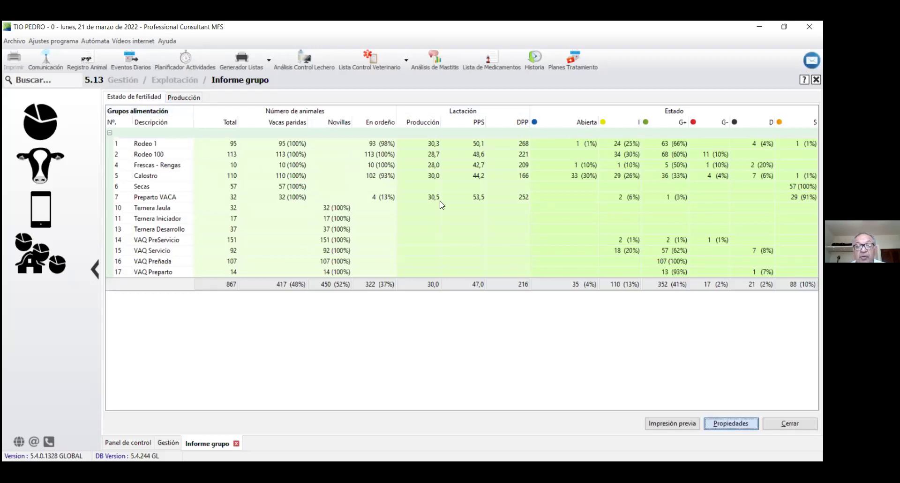
{"action": "left_click", "coordinate": [343, 220]}
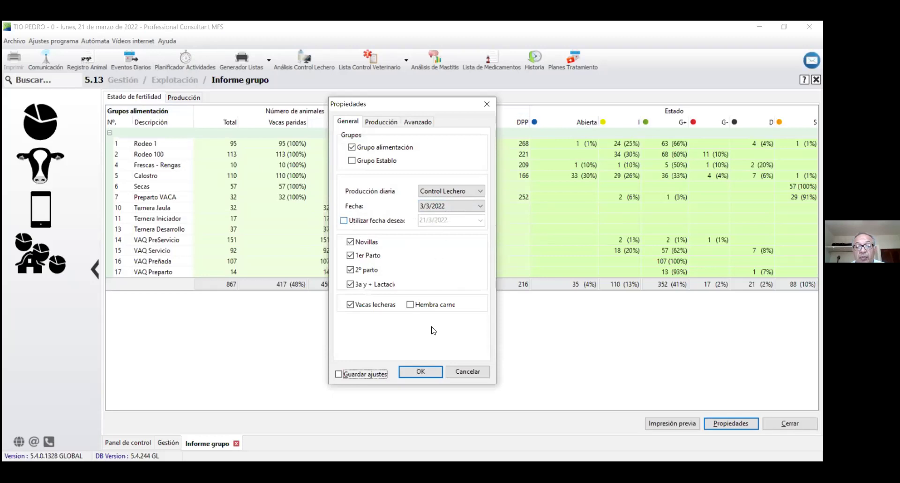
{"action": "left_click", "coordinate": [420, 371]}
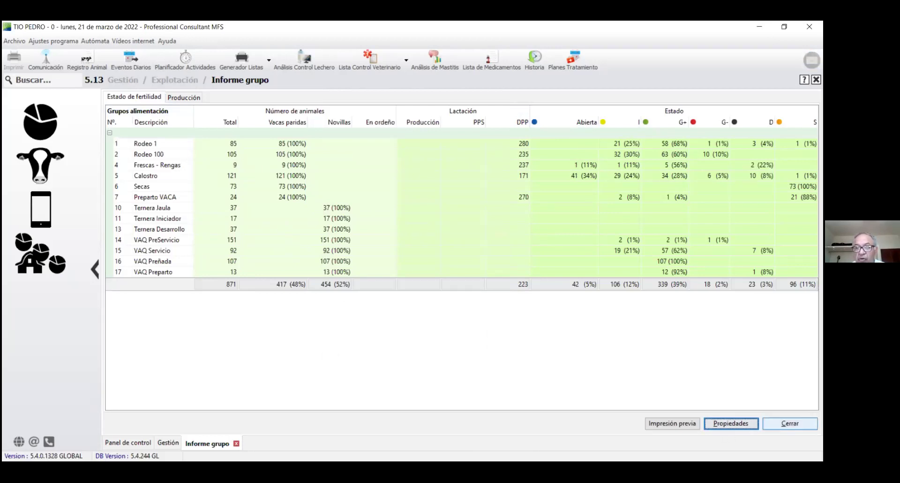
{"action": "left_click", "coordinate": [789, 423]}
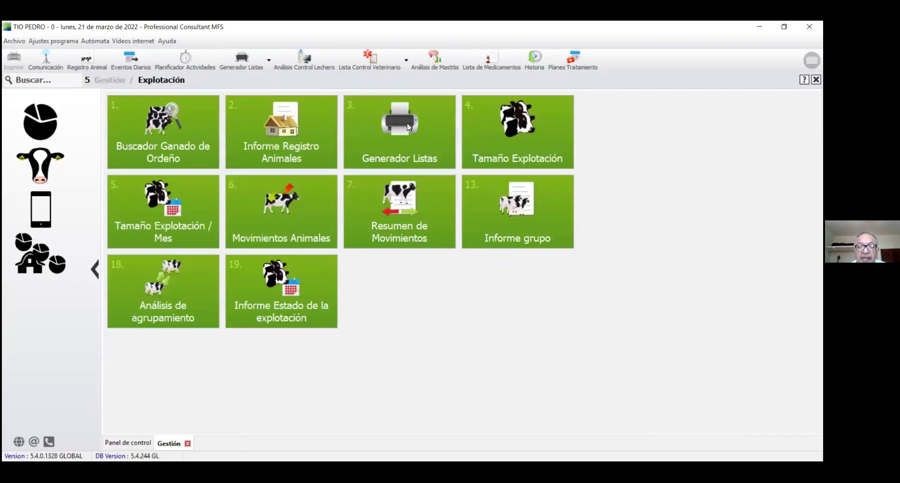
- Browse the saved lists in Generador Listas and generate the TACTO - Paridas (7-13) list
{"action": "left_click", "coordinate": [412, 137]}
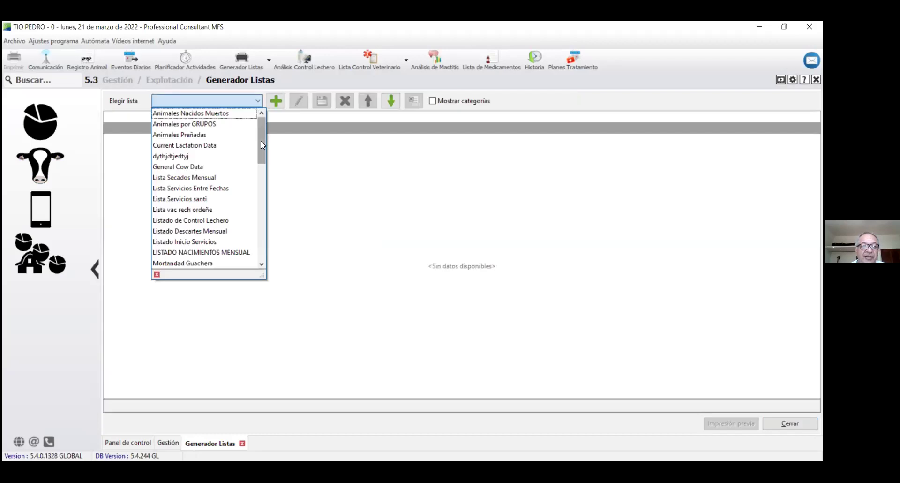
{"action": "scroll", "coordinate": [260, 157], "scroll_direction": "down", "scroll_amount": 2}
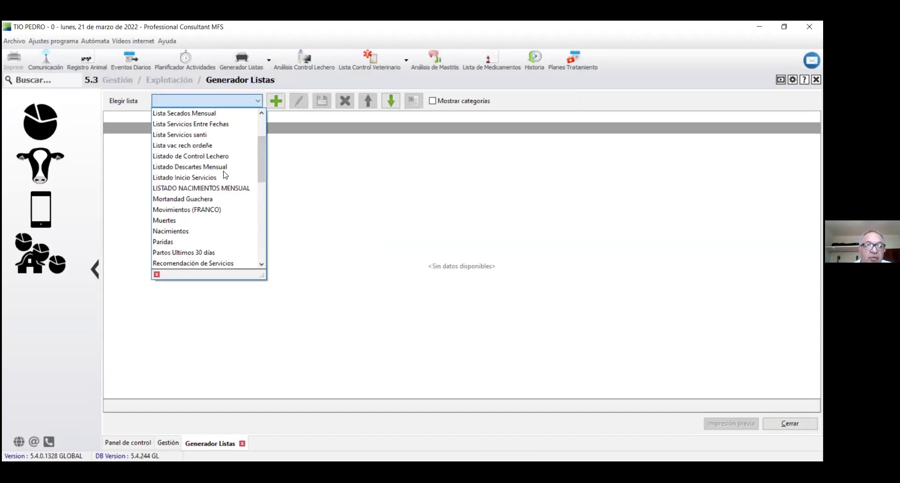
{"action": "scroll", "coordinate": [244, 181], "scroll_direction": "down", "scroll_amount": 2}
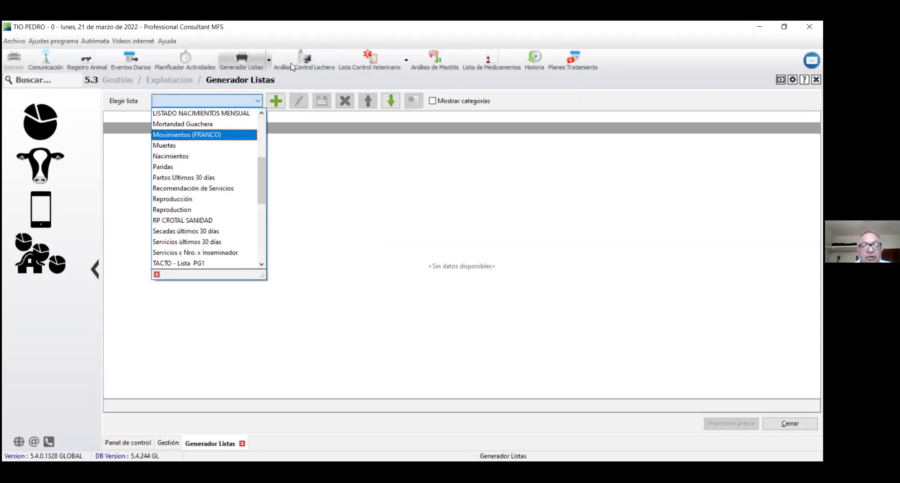
{"action": "left_click", "coordinate": [268, 60]}
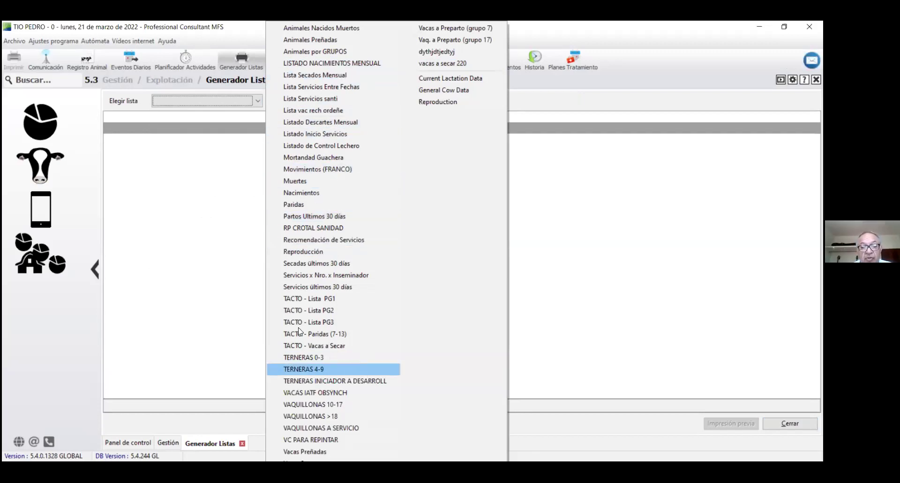
{"action": "left_click", "coordinate": [312, 335]}
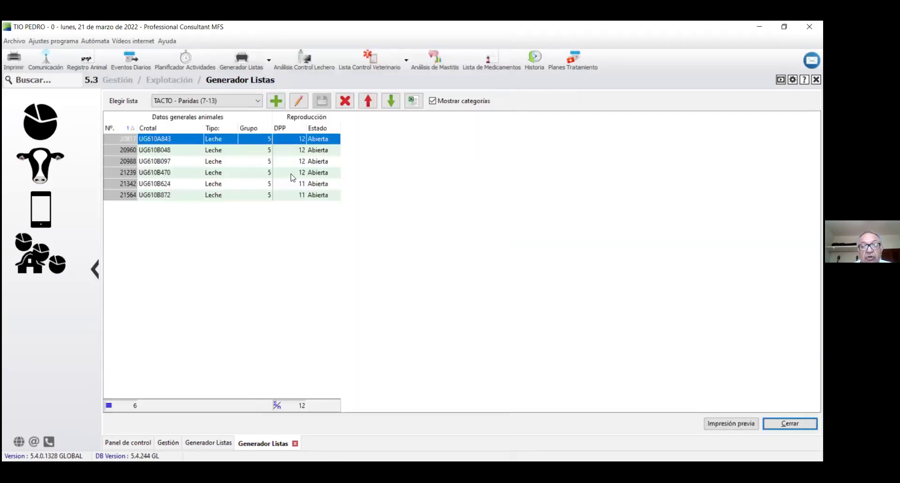
- Review the fields, filters, save options and animal types of the TACTO - Paridas (7-13) list, and close the list generator windows
{"action": "left_click", "coordinate": [299, 100]}
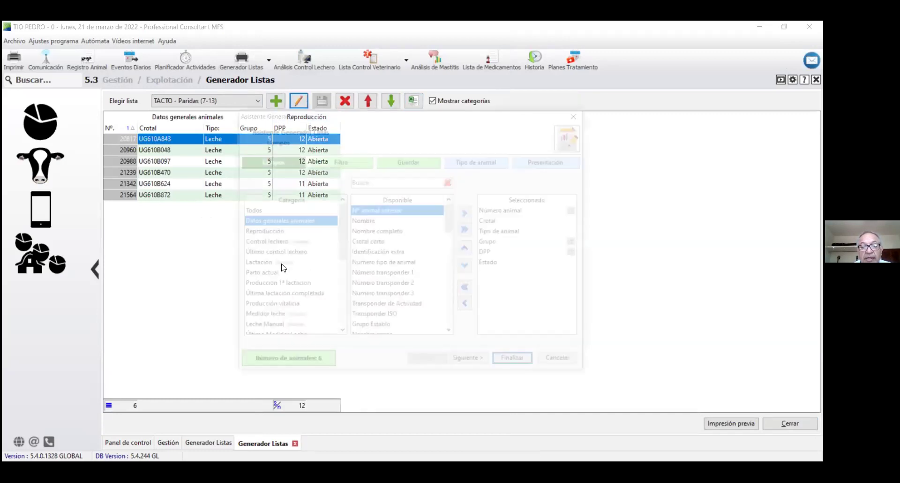
{"action": "key", "text": "Down"}
{"action": "key", "text": "Down"}
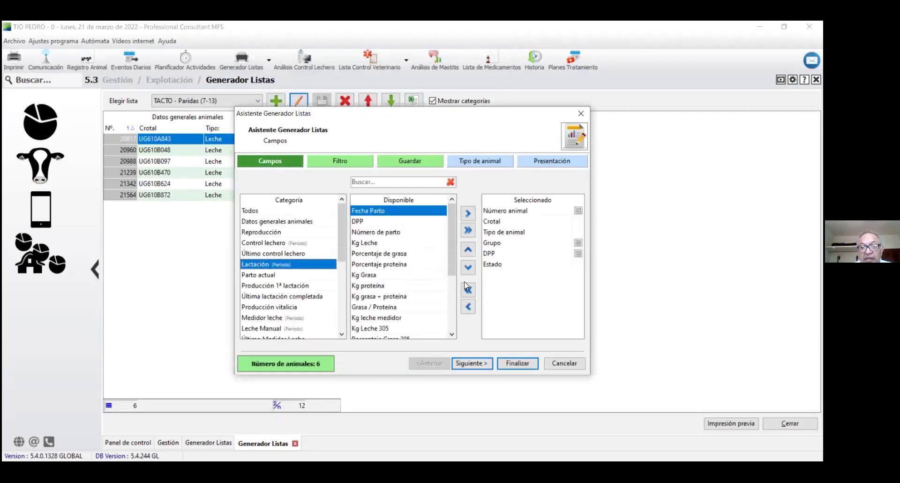
{"action": "left_click", "coordinate": [472, 363]}
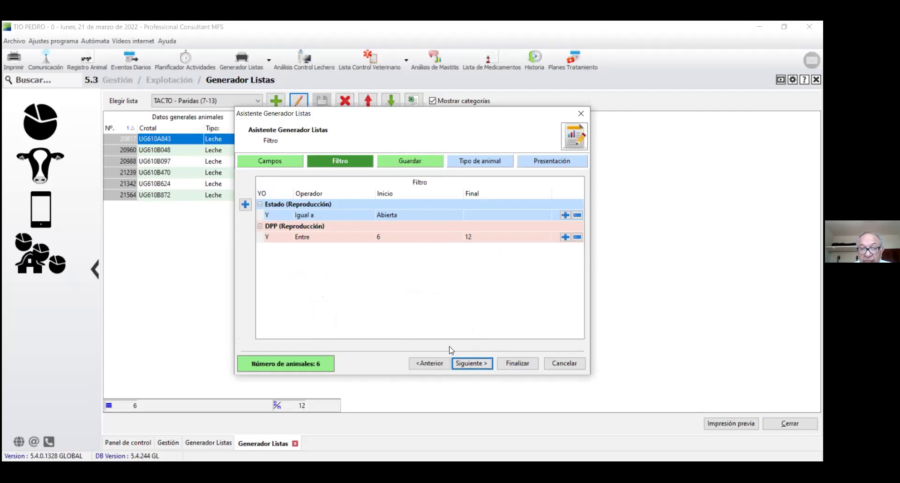
{"action": "left_click", "coordinate": [463, 363]}
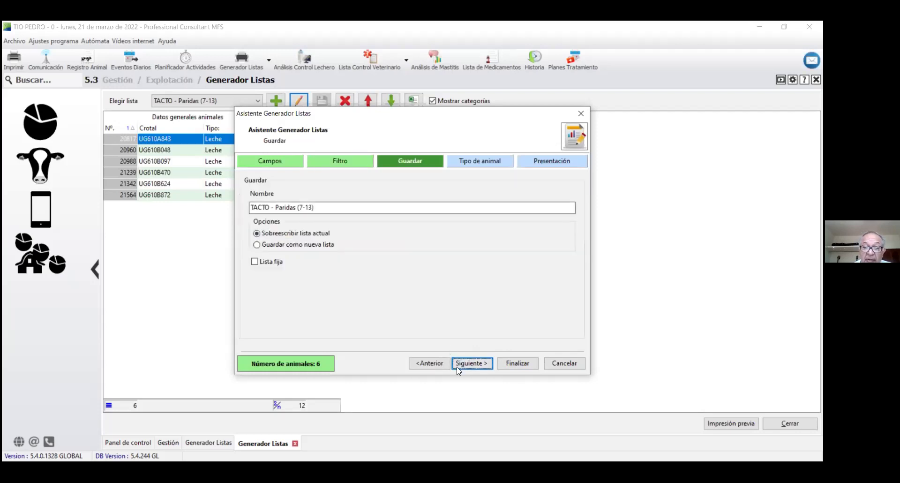
{"action": "left_click", "coordinate": [459, 363]}
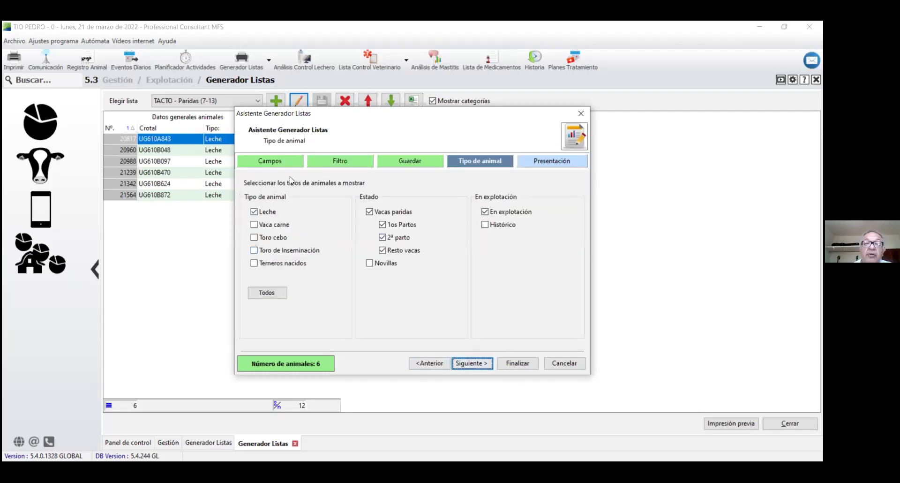
{"action": "left_click", "coordinate": [467, 362]}
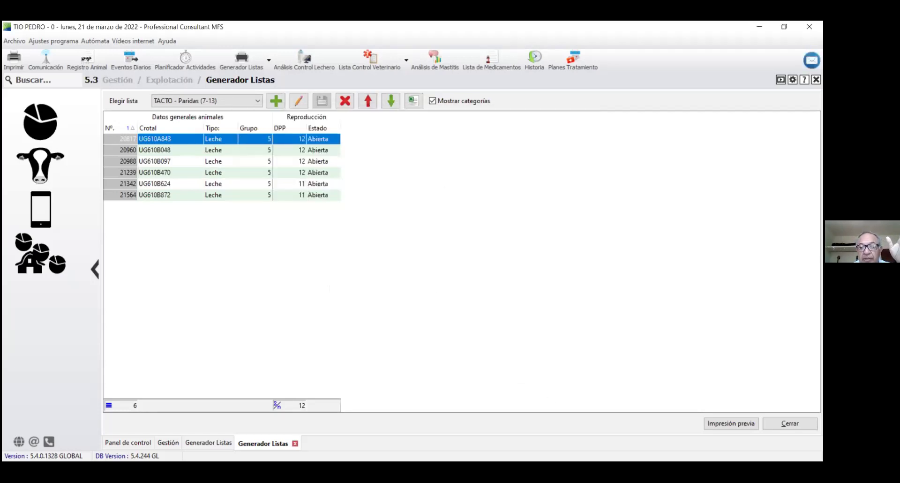
{"action": "key", "text": "Return"}
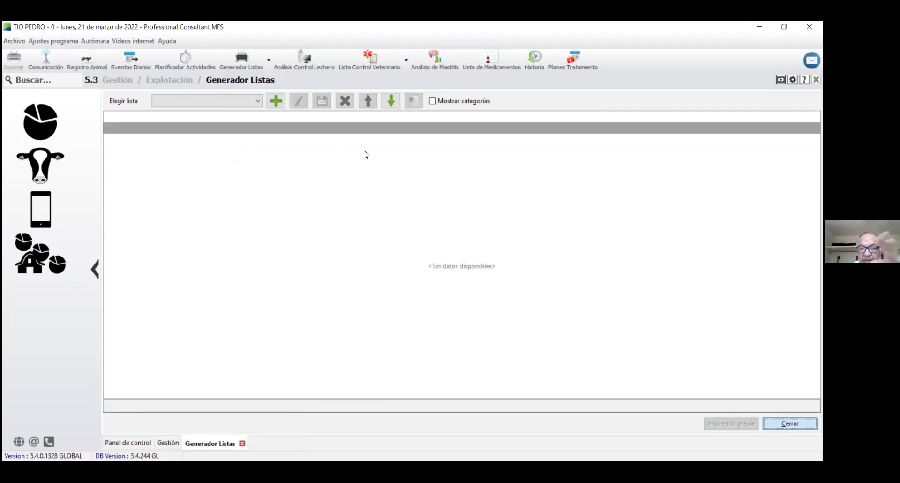
{"action": "key", "text": "Return"}
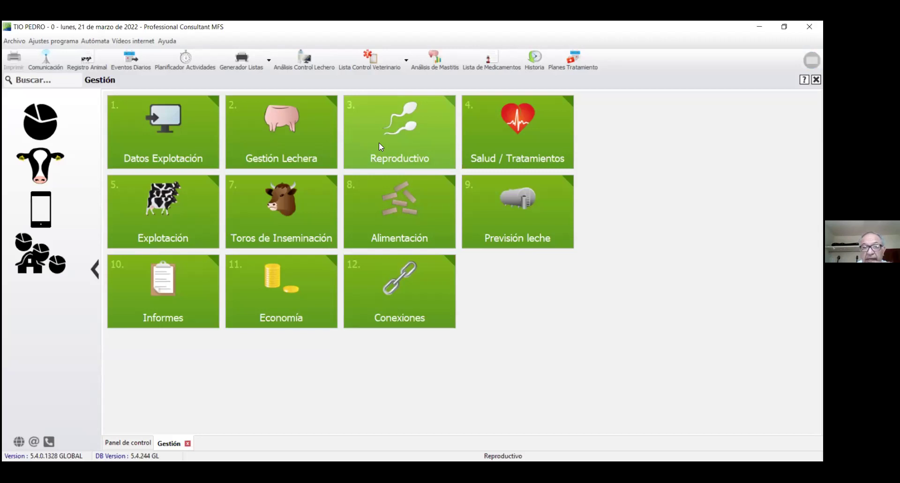
- Look over the Toros de Inseminación section, view the semen stock in Existencias IA, and return to Gestión
{"action": "left_click", "coordinate": [306, 219]}
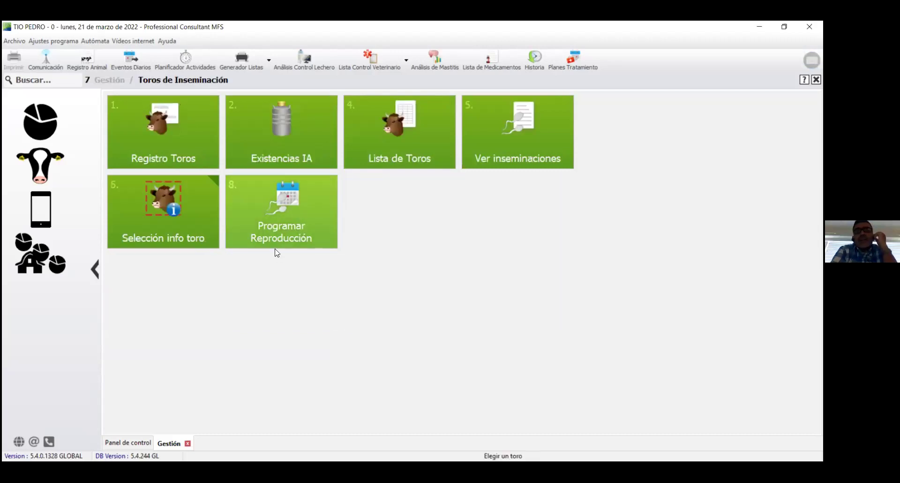
{"action": "left_click", "coordinate": [110, 80]}
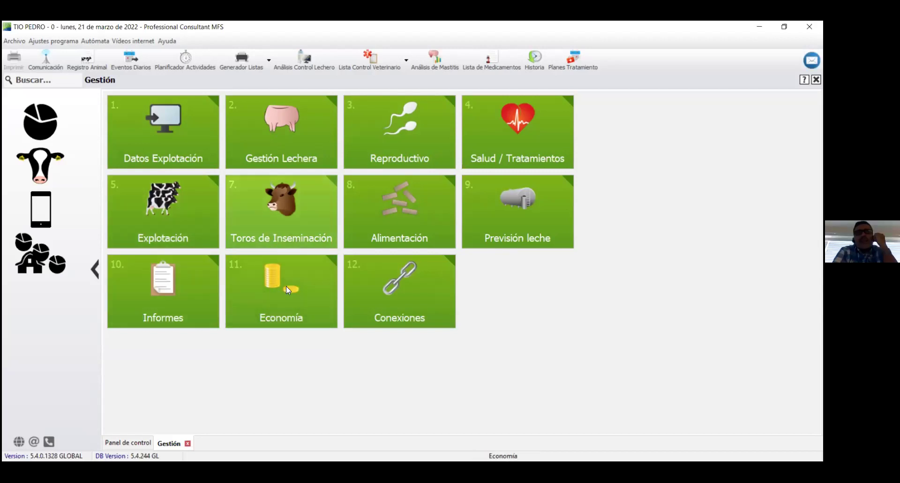
{"action": "left_click", "coordinate": [279, 217]}
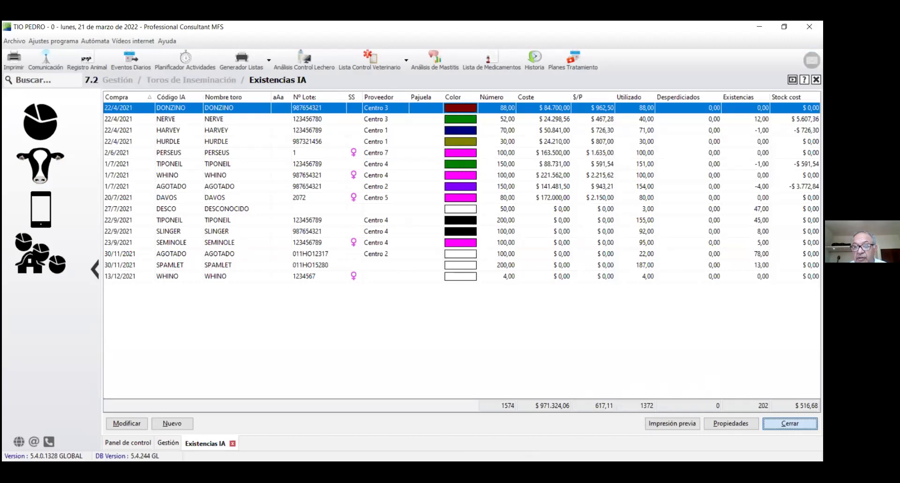
{"action": "key", "text": "Return"}
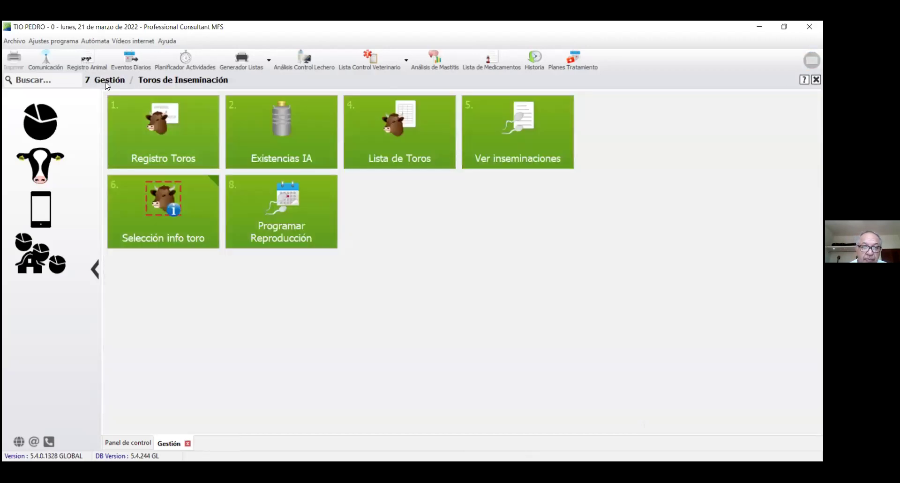
{"action": "key", "text": "Escape"}
- Look over the Alimentación and Previsión leche sections and return to Gestión
{"action": "left_click", "coordinate": [394, 212]}
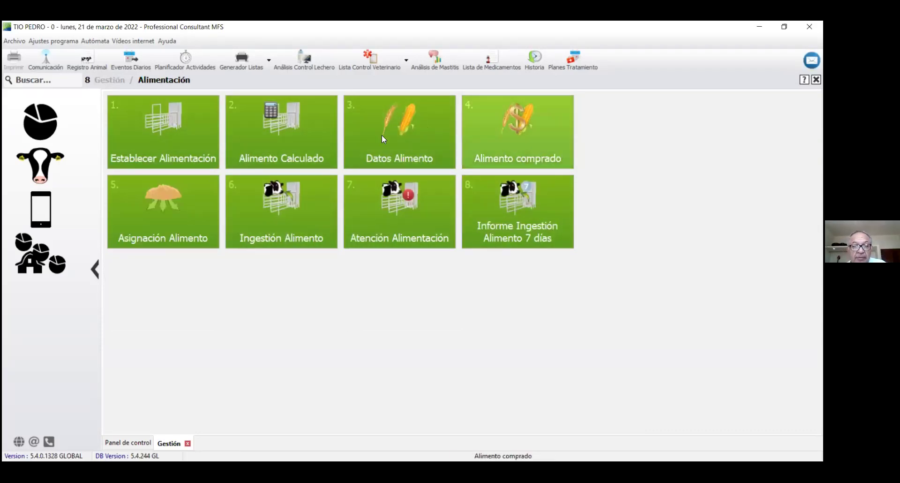
{"action": "left_click", "coordinate": [112, 81]}
{"action": "left_click", "coordinate": [520, 212]}
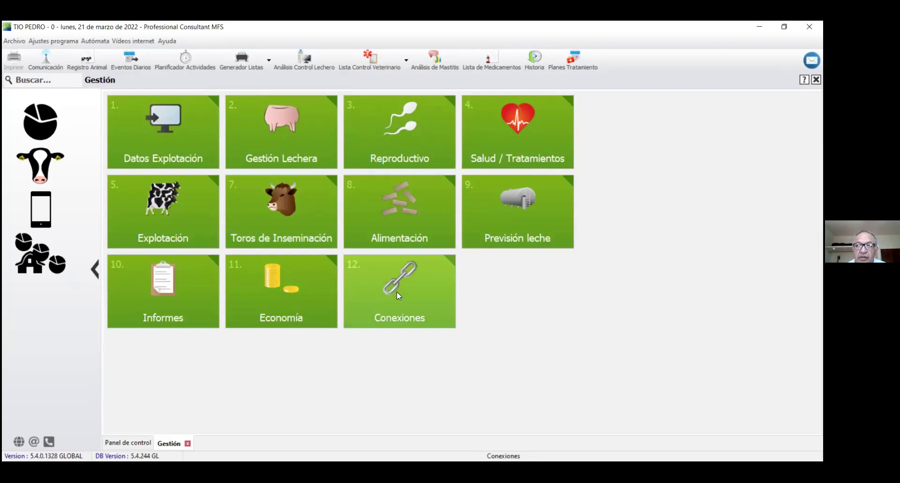
- Show the toolbar-shortcut option for Lista Control Veterinario under Informes, view the LISTA TACTO preset list, and close it
{"action": "left_click", "coordinate": [200, 285]}
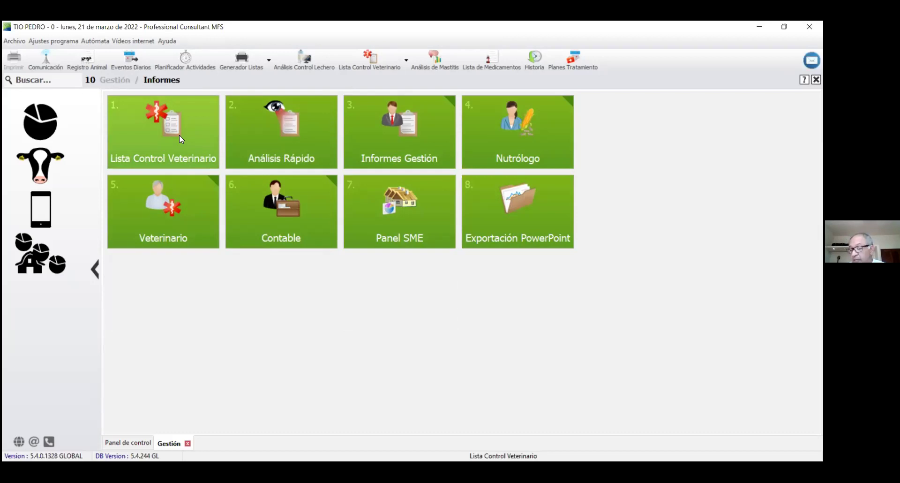
{"action": "right_click", "coordinate": [207, 142]}
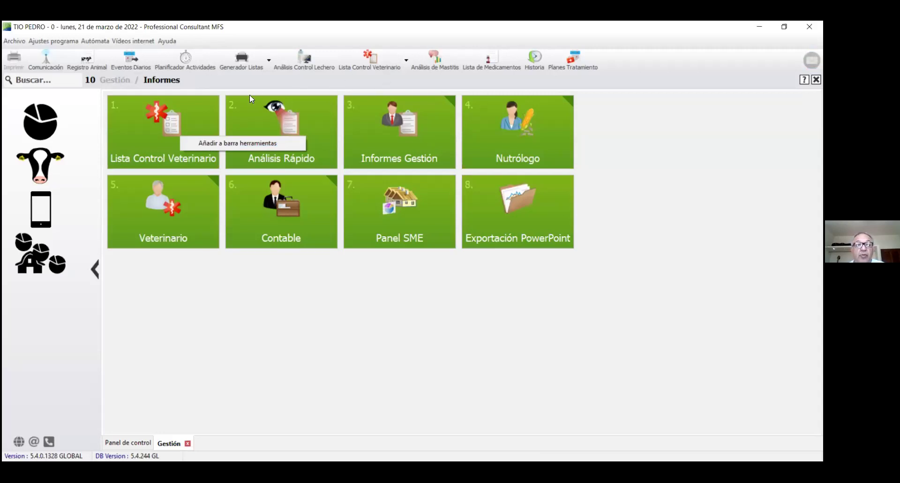
{"action": "left_click", "coordinate": [168, 124]}
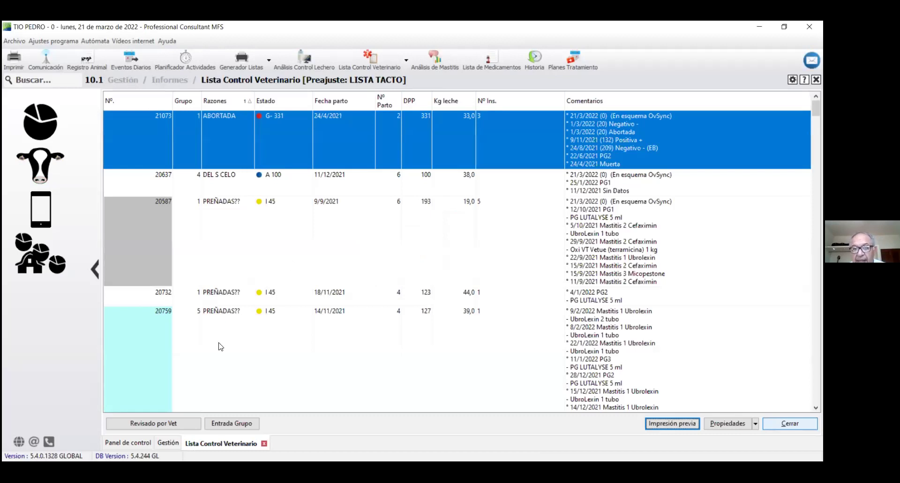
{"action": "left_click", "coordinate": [264, 443]}
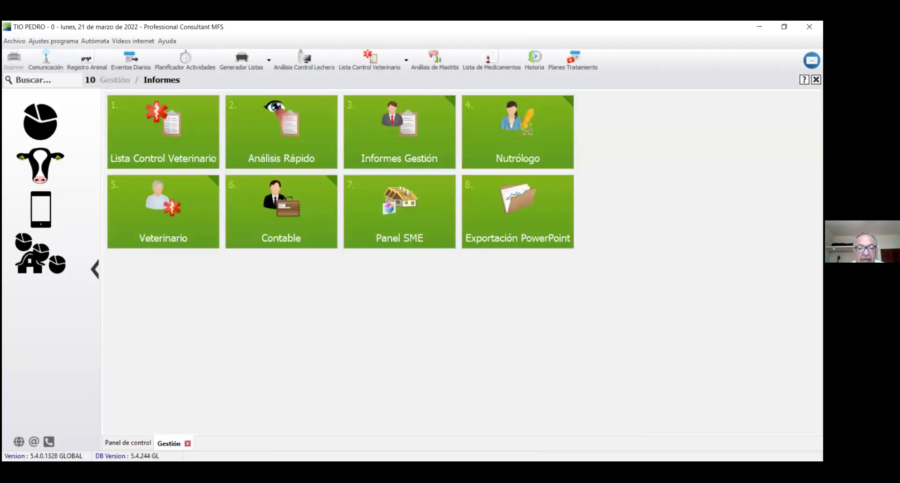
- Open Informe Resultados Económicos in the Economía section and look over its Ganado ordeño rows
{"action": "left_click", "coordinate": [187, 444]}
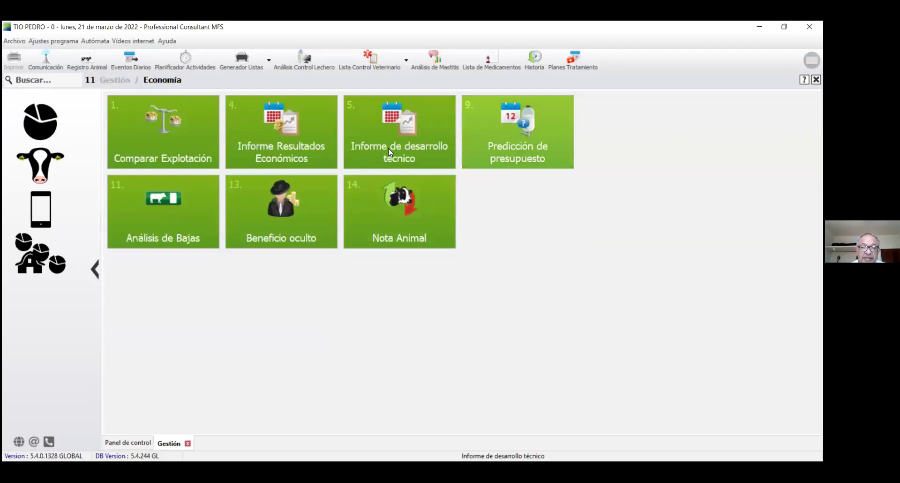
{"action": "left_click", "coordinate": [286, 128]}
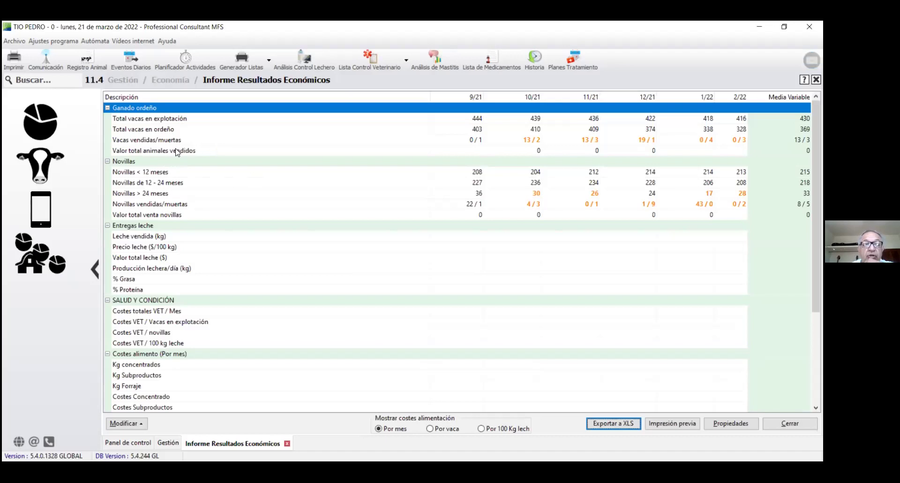
{"action": "left_click", "coordinate": [192, 122]}
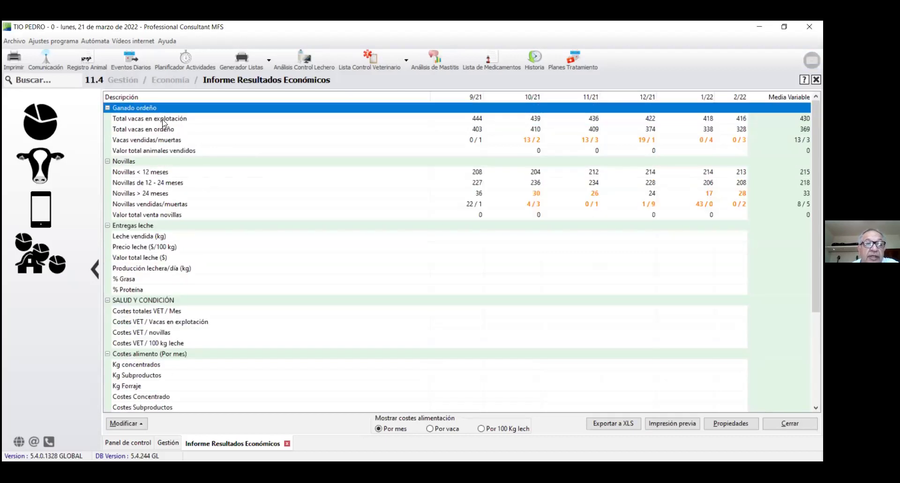
- Review the Entregas leche rows of the economic results report, from milk sold and price to daily production
{"action": "left_click", "coordinate": [185, 227]}
{"action": "scroll", "coordinate": [173, 170], "scroll_direction": "down", "scroll_amount": 2}
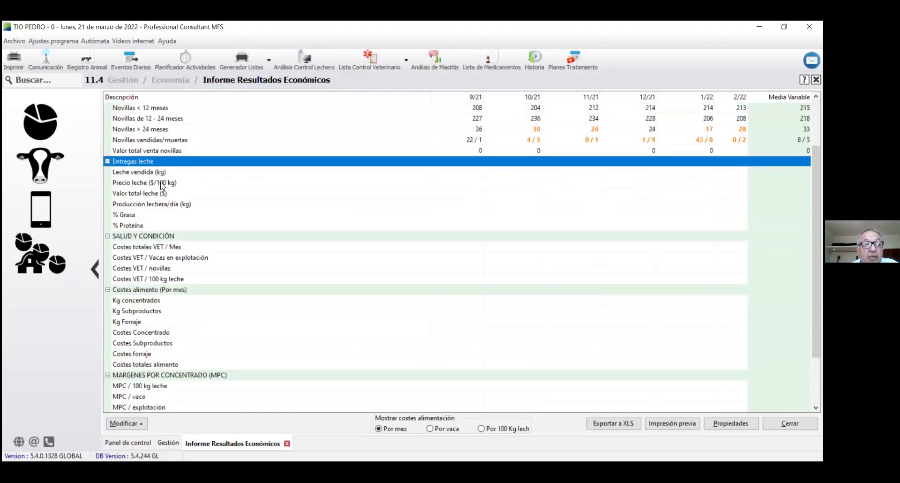
{"action": "key", "text": "Down"}
{"action": "key", "text": "Down"}
{"action": "key", "text": "Down"}
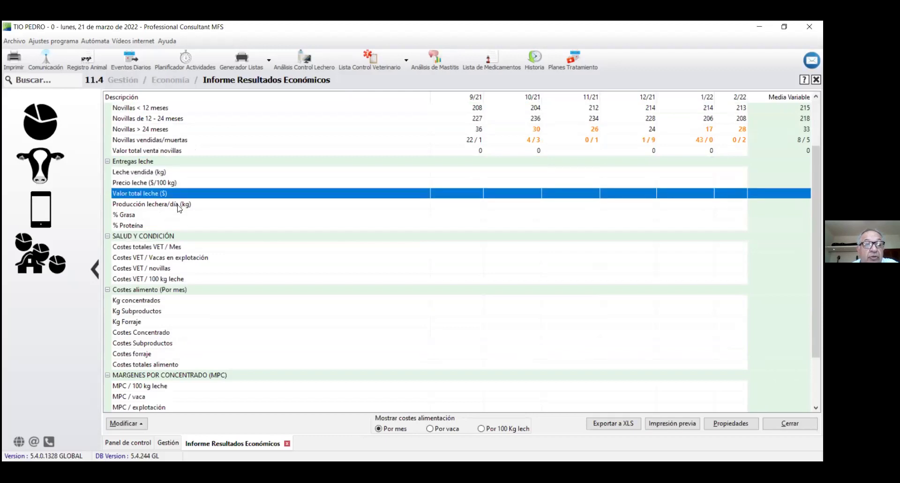
{"action": "key", "text": "Down"}
{"action": "scroll", "coordinate": [182, 236], "scroll_direction": "down", "scroll_amount": 1}
- Review the veterinary cost rows under SALUD Y CONDICIÓN, per month, cow, heifer and 100 kg of milk
{"action": "left_click", "coordinate": [172, 202]}
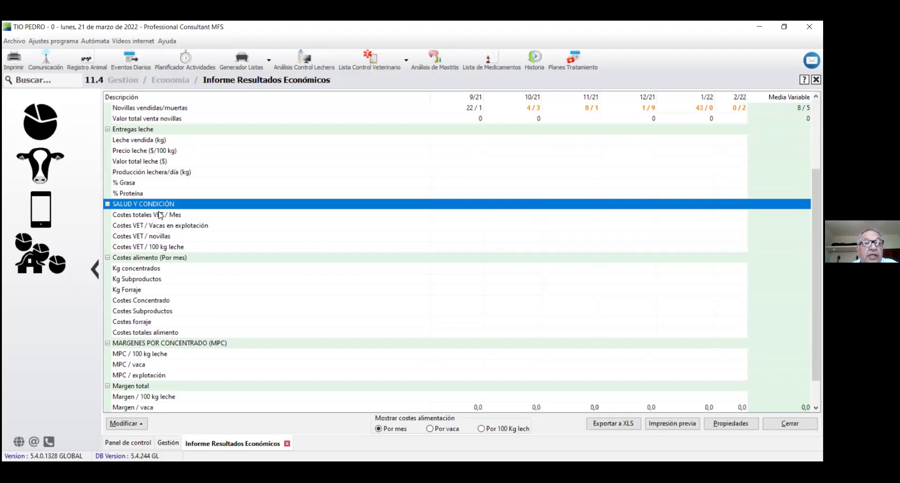
{"action": "left_click", "coordinate": [165, 215]}
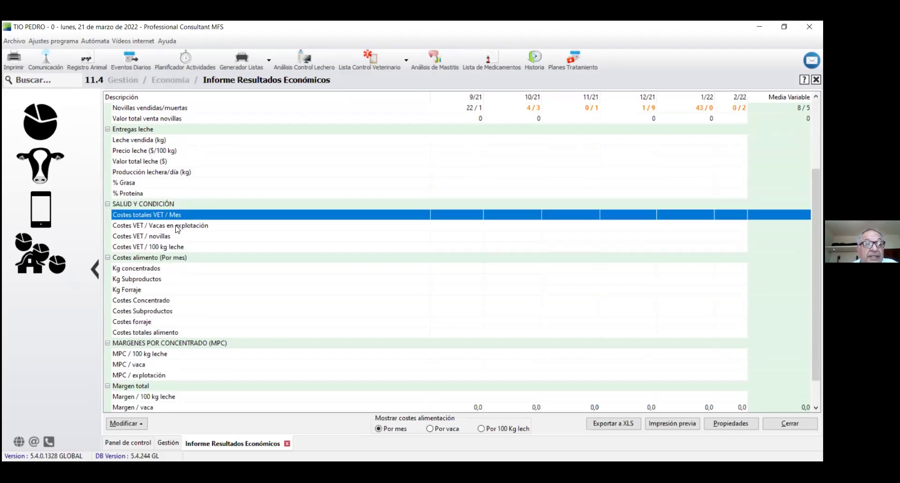
{"action": "left_click", "coordinate": [177, 228]}
{"action": "left_click", "coordinate": [178, 238]}
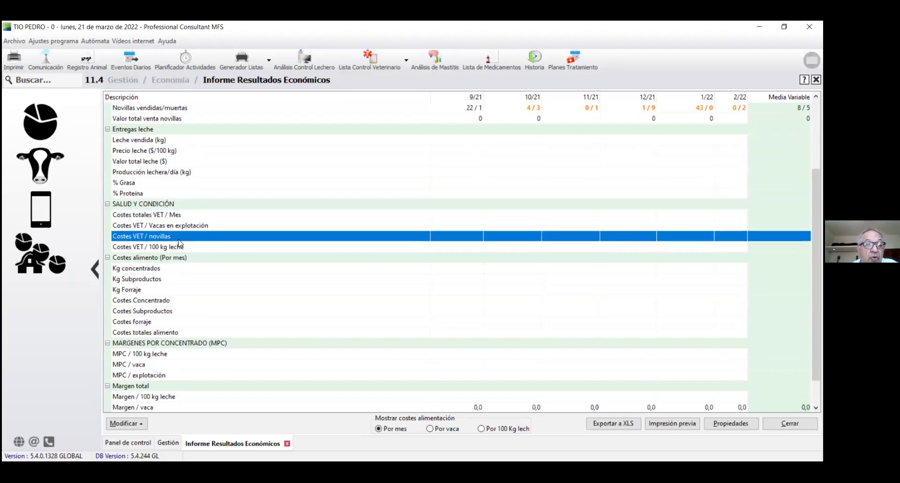
{"action": "left_click", "coordinate": [180, 247]}
{"action": "scroll", "coordinate": [213, 254], "scroll_direction": "down", "scroll_amount": 1}
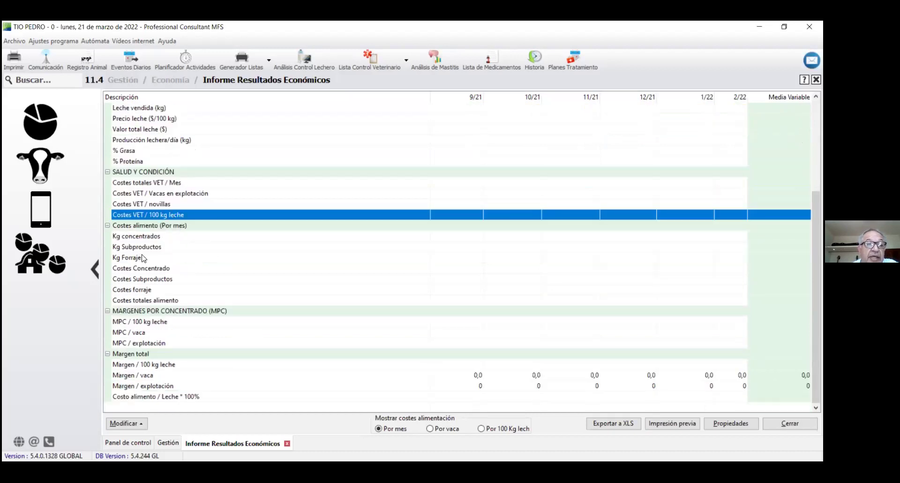
- Look over the Costes alimento, MARGENES POR CONCENTRADO (MPC) and Margen total sections of the economic results report
{"action": "left_click", "coordinate": [167, 227]}
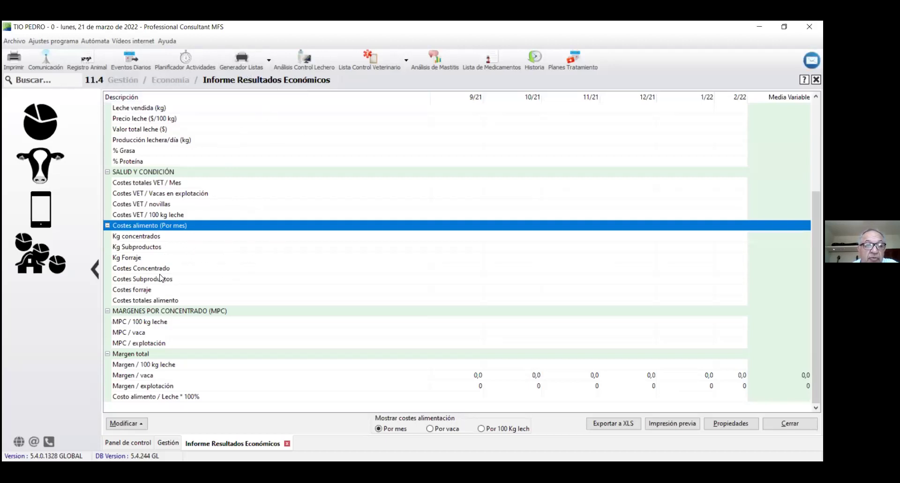
{"action": "left_click", "coordinate": [180, 270]}
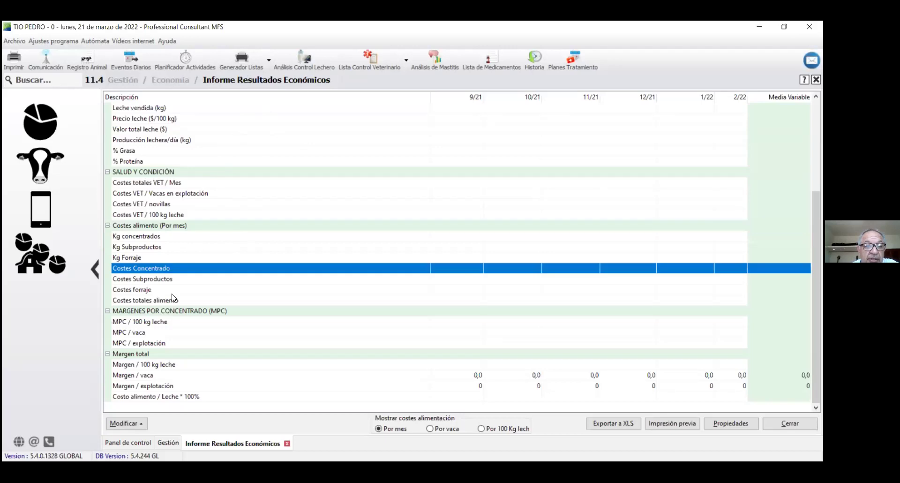
{"action": "left_click", "coordinate": [197, 311]}
{"action": "left_click", "coordinate": [194, 357]}
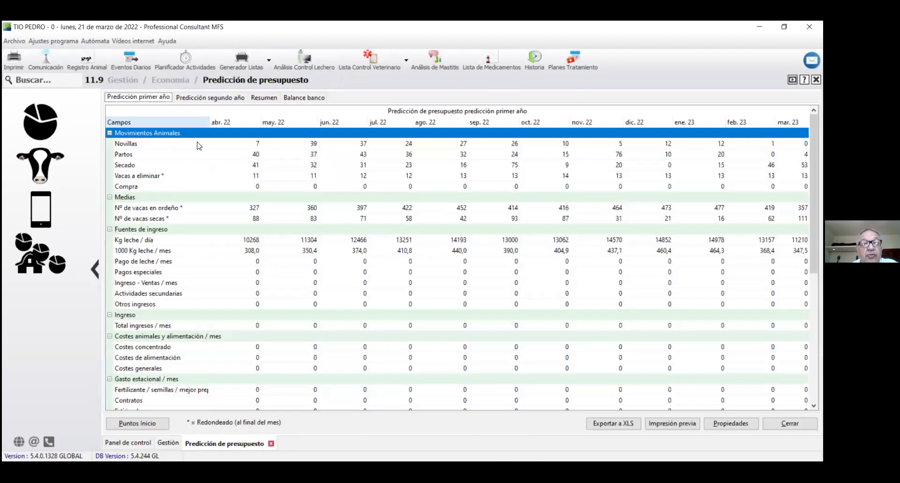
- Examine the Movimientos Animales rows of the first-year forecast in Predicción de presupuesto, including Novillas and Vacas a eliminar
{"action": "left_click", "coordinate": [210, 147]}
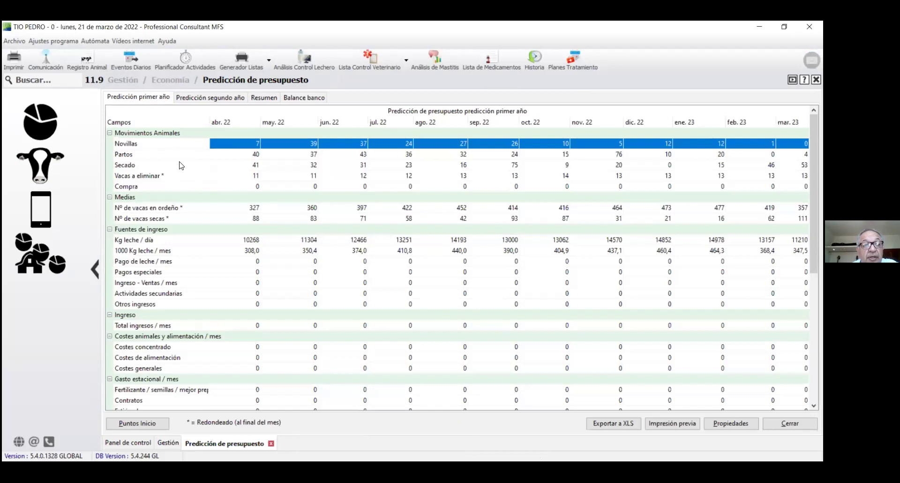
{"action": "key", "text": "ctrl+Down"}
{"action": "key", "text": "Up"}
{"action": "key", "text": "Up"}
{"action": "key", "text": "Up"}
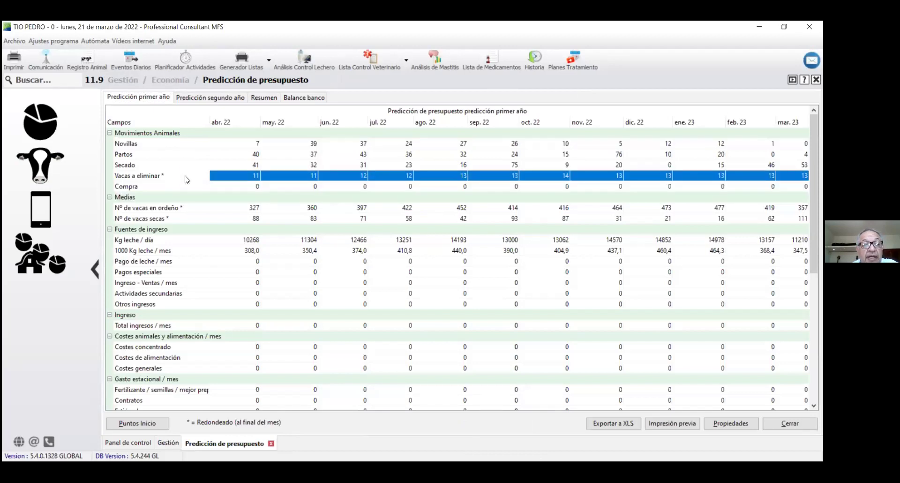
{"action": "key", "text": "ctrl+Down"}
- Review the Medias and Fuentes de ingreso rows of the first-year budget forecast, down to Otros ingresos
{"action": "scroll", "coordinate": [187, 223], "scroll_direction": "down", "scroll_amount": 1}
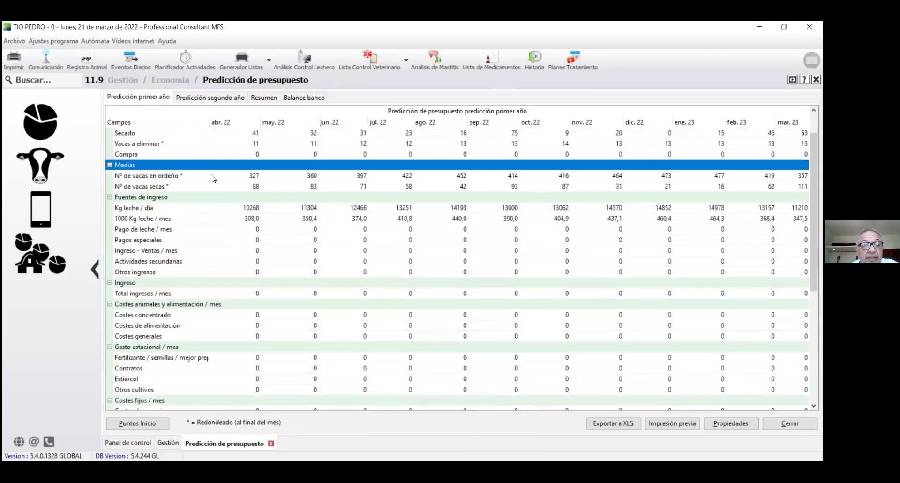
{"action": "left_click", "coordinate": [184, 187]}
{"action": "key", "text": "Down"}
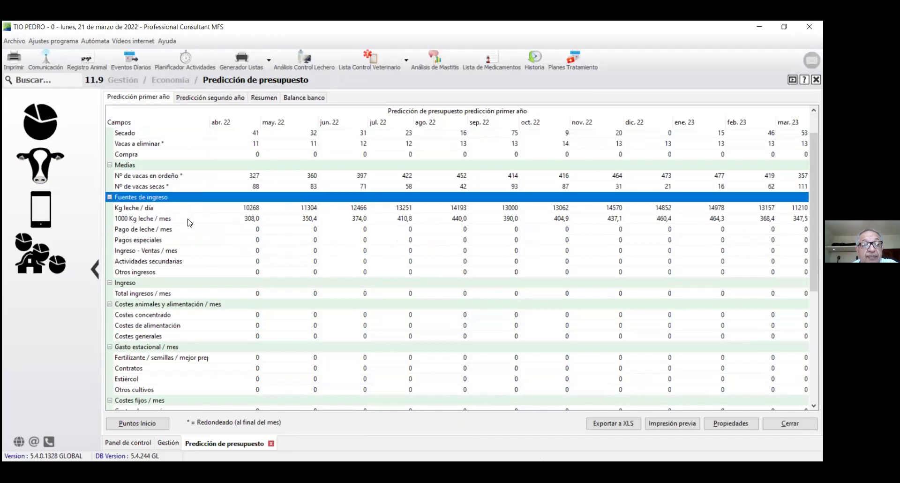
{"action": "scroll", "coordinate": [174, 189], "scroll_direction": "down", "scroll_amount": 1}
{"action": "left_click", "coordinate": [175, 187]}
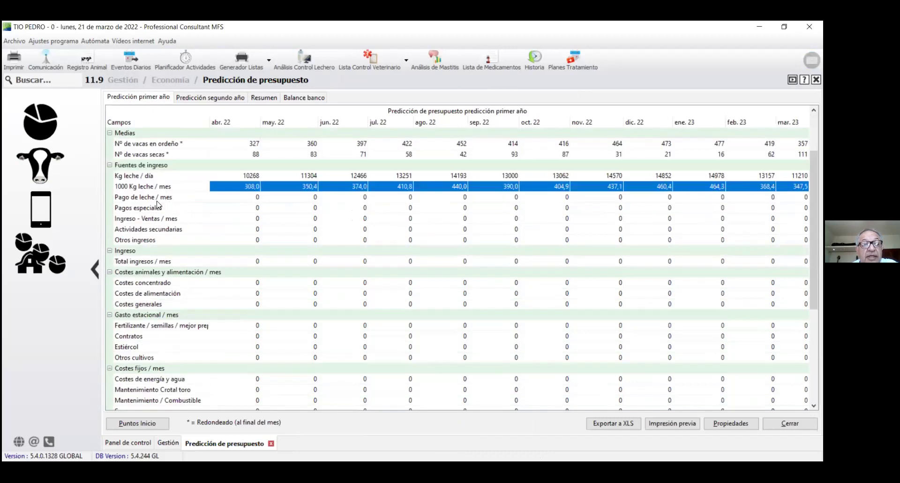
{"action": "left_click", "coordinate": [159, 198]}
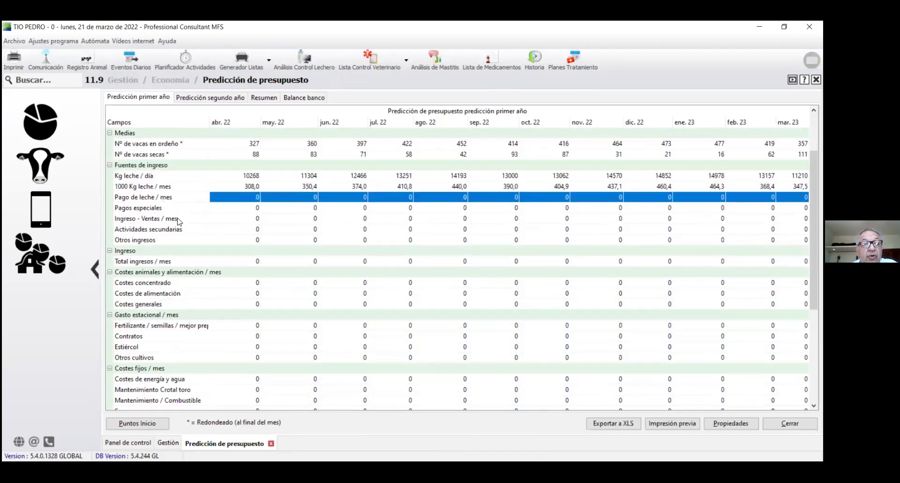
{"action": "left_click", "coordinate": [178, 209]}
{"action": "left_click", "coordinate": [177, 219]}
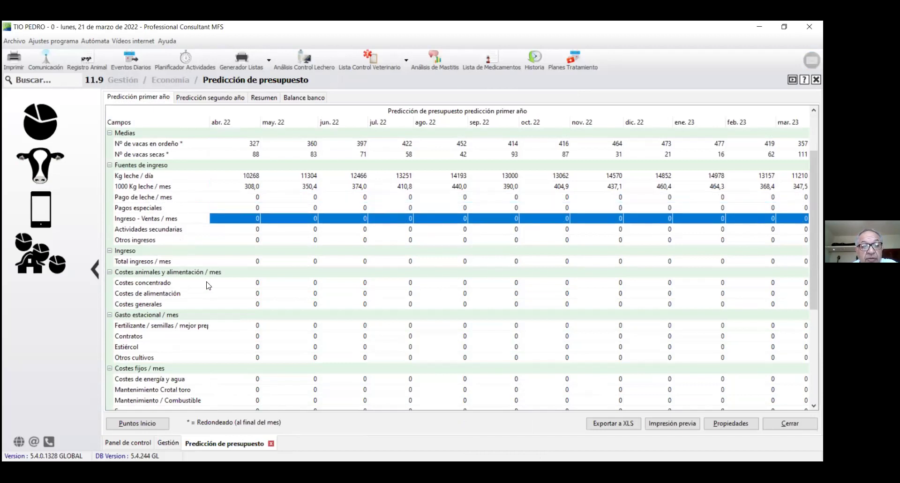
{"action": "left_click", "coordinate": [161, 236]}
{"action": "scroll", "coordinate": [211, 235], "scroll_direction": "down", "scroll_amount": 1}
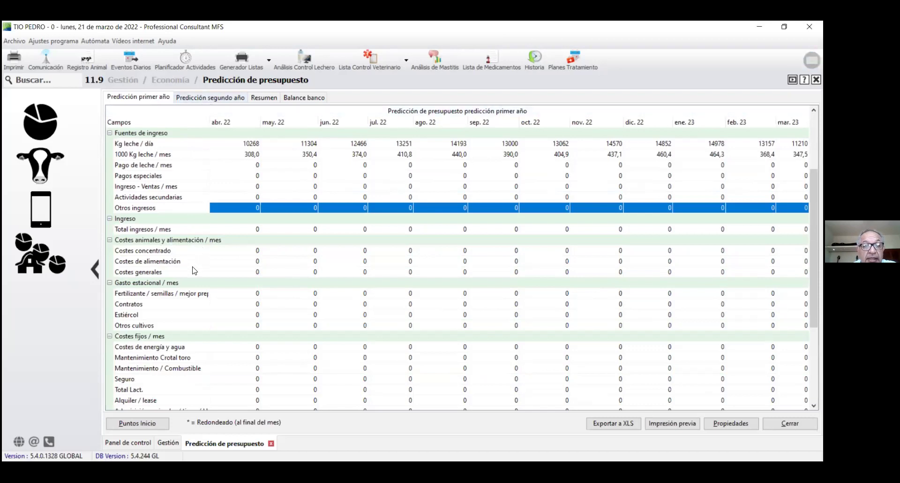
- Review the Costes animales y alimentación and Gasto estacional rows of the first-year budget forecast
{"action": "left_click", "coordinate": [194, 251]}
{"action": "scroll", "coordinate": [197, 244], "scroll_direction": "down", "scroll_amount": 2}
{"action": "left_click", "coordinate": [193, 237]}
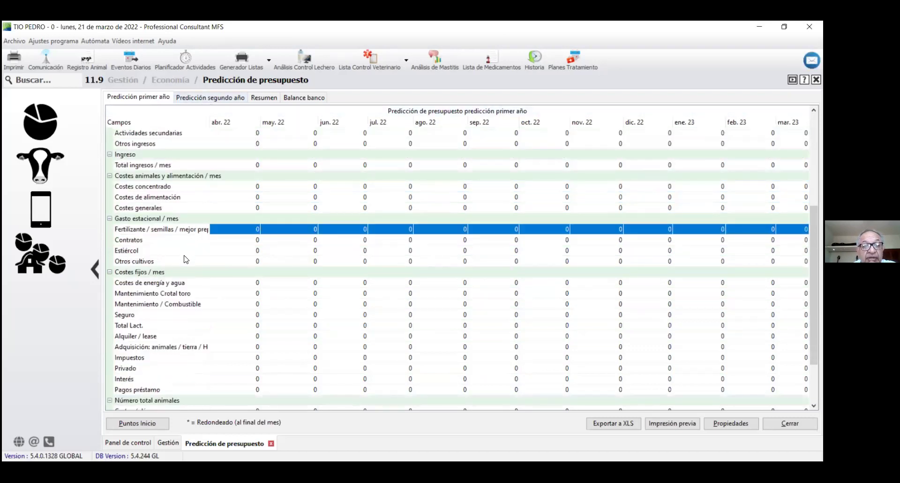
{"action": "left_click", "coordinate": [187, 261]}
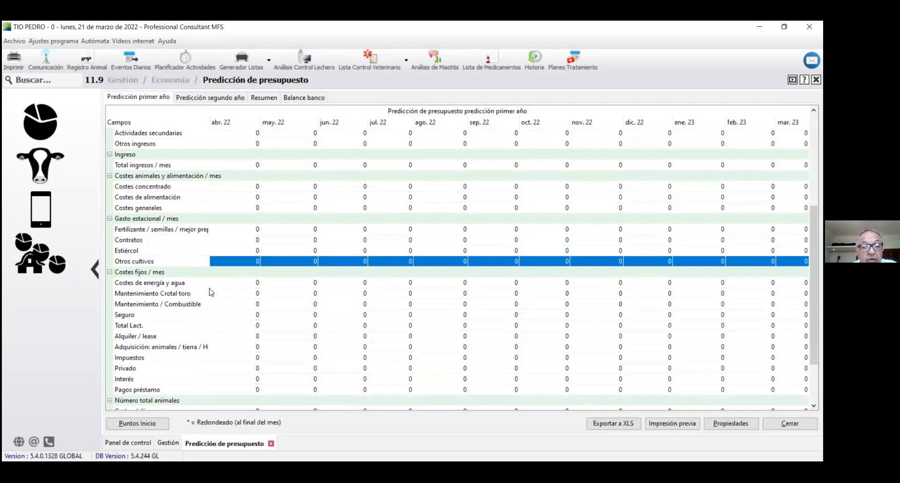
- Review the Costes fijos rows from Costes de energía y agua to Pagos préstamo, and close the budget forecast
{"action": "left_click", "coordinate": [205, 284]}
{"action": "scroll", "coordinate": [196, 271], "scroll_direction": "down", "scroll_amount": 2}
{"action": "left_click", "coordinate": [196, 239]}
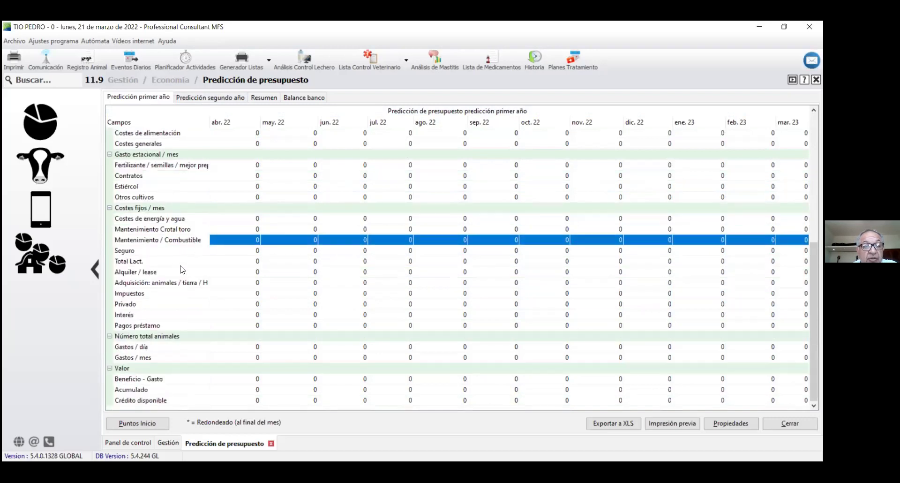
{"action": "left_click", "coordinate": [187, 261]}
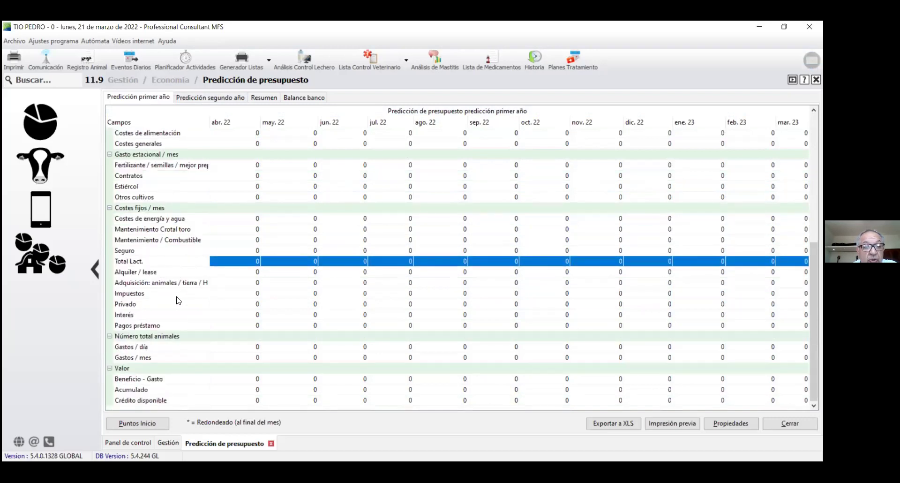
{"action": "left_click", "coordinate": [178, 294]}
{"action": "left_click", "coordinate": [184, 325]}
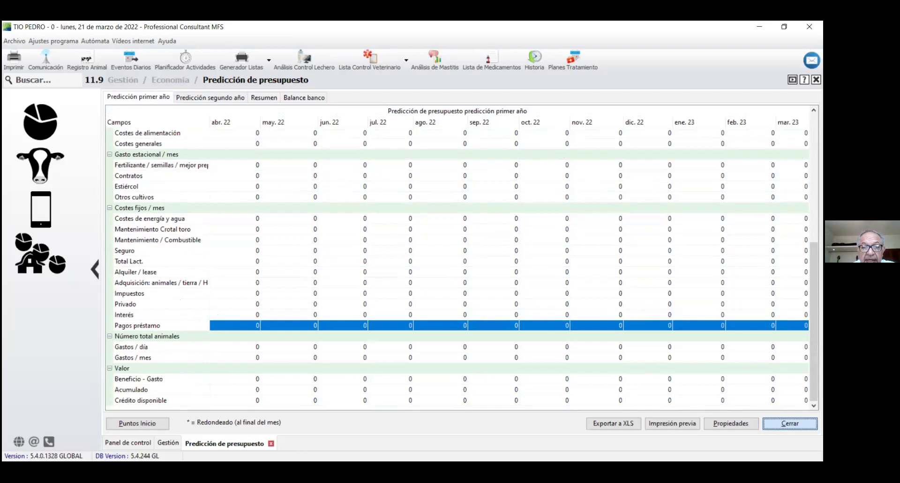
{"action": "key", "text": "Escape"}
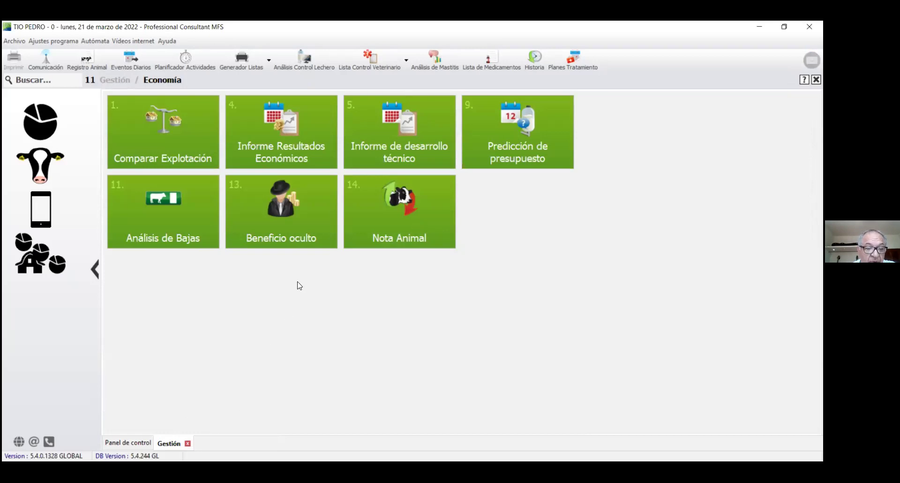
- Close Gestión and look up cow 7225 in Registro Animal, showing its Reproducción record
{"action": "left_click", "coordinate": [188, 443]}
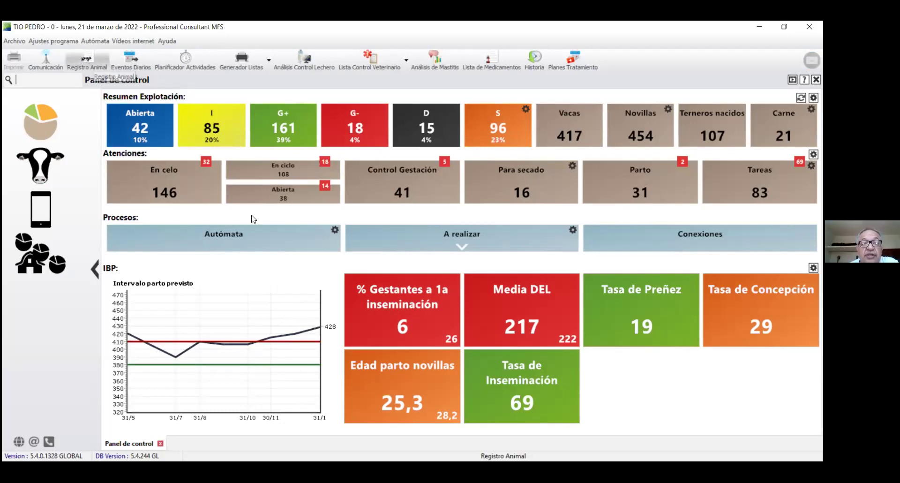
{"action": "type", "text": "7225"}
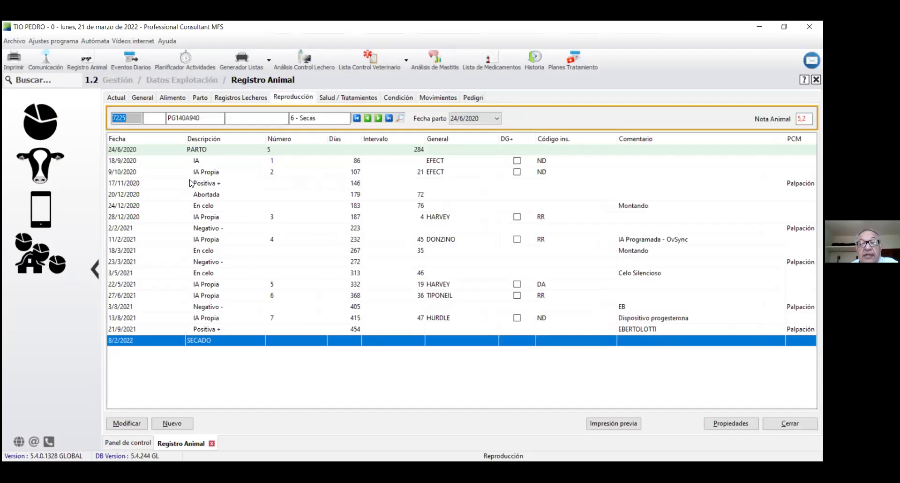
- View the 9/10/2020 insemination's details with its Sexado options and inseminator code list, and cancel without changing it
{"action": "left_click", "coordinate": [365, 170]}
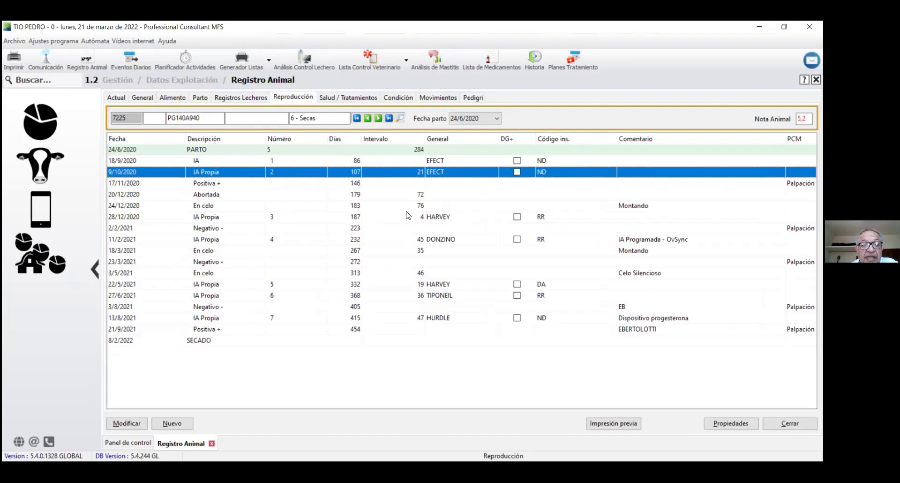
{"action": "key", "text": "alt+m"}
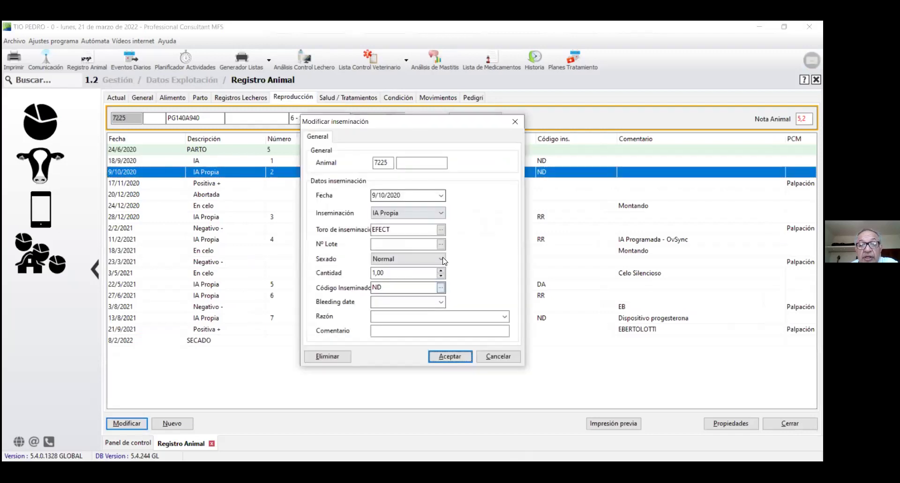
{"action": "left_click", "coordinate": [441, 259]}
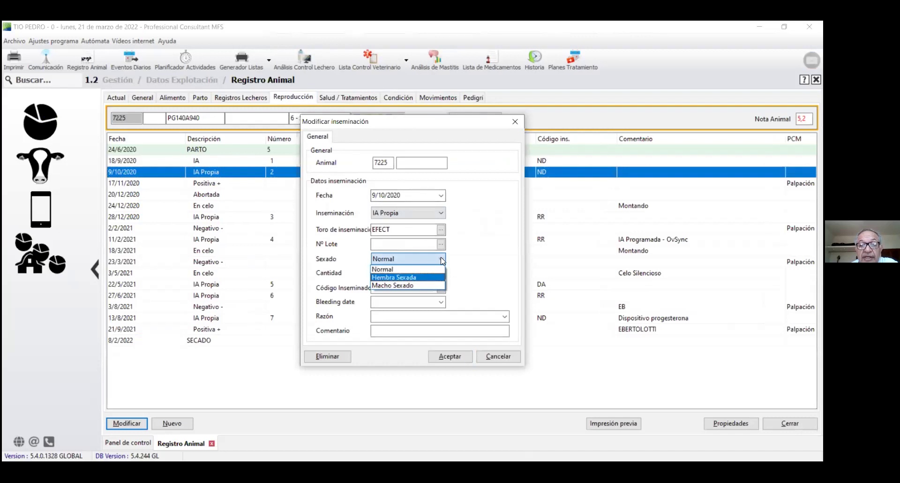
{"action": "left_click", "coordinate": [438, 287]}
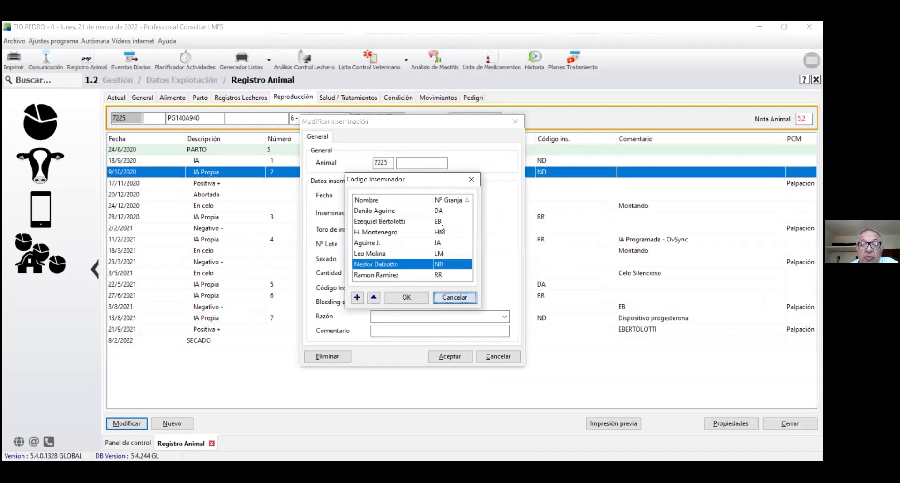
{"action": "key", "text": "Escape"}
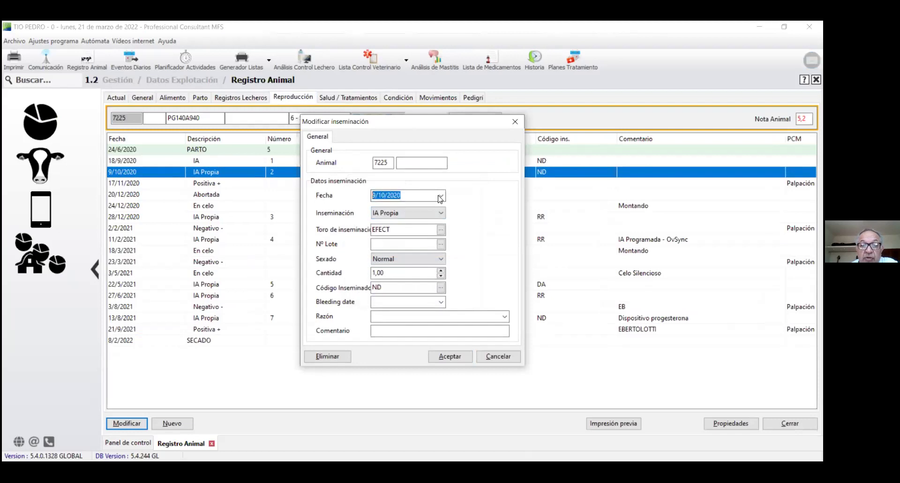
{"action": "left_click", "coordinate": [479, 358]}
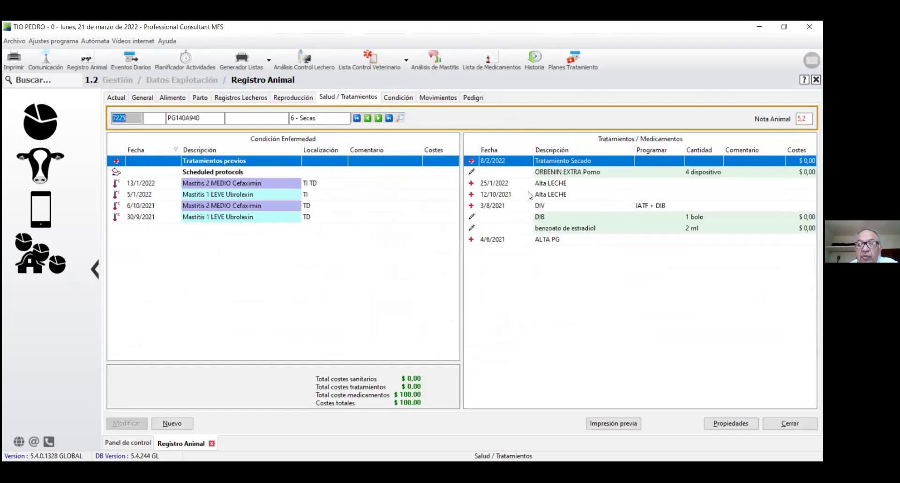
- View the treatment details of cow 7225's 13/1/2022 Mastitis 2 MEDIO Cefaximin case, and cancel without changing them
{"action": "left_click", "coordinate": [237, 182]}
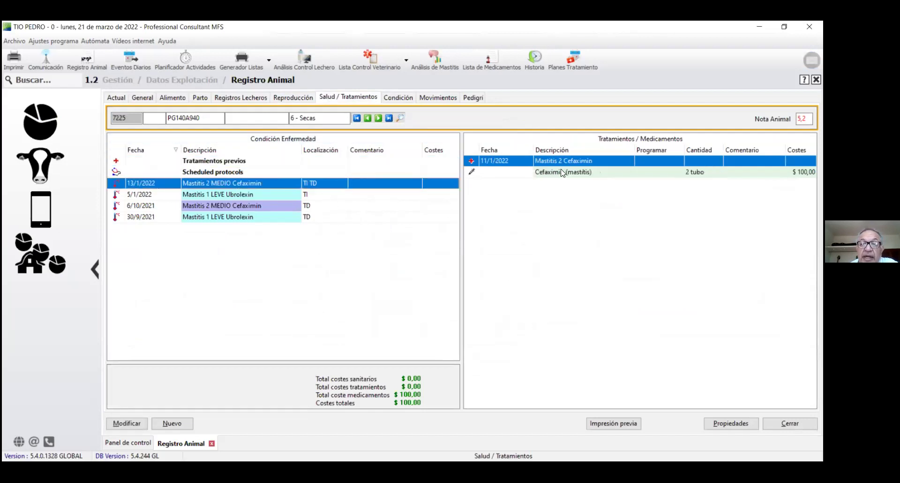
{"action": "key", "text": "Return"}
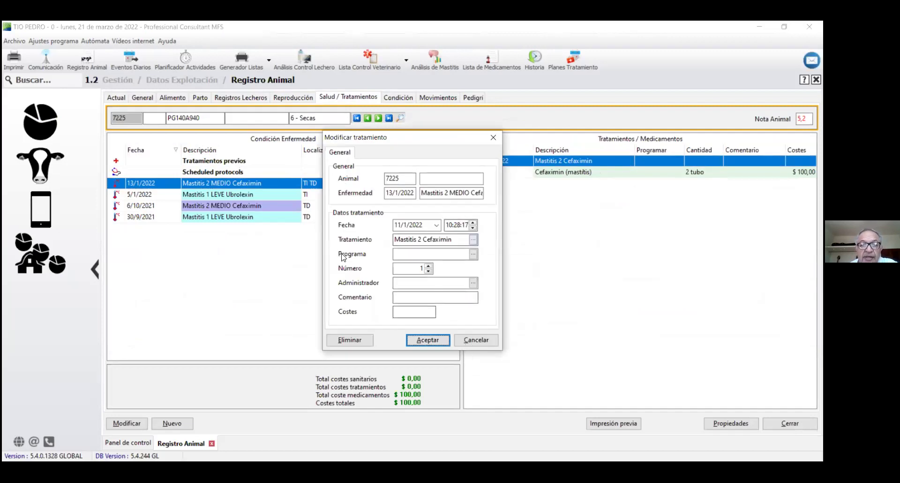
{"action": "key", "text": "Escape"}
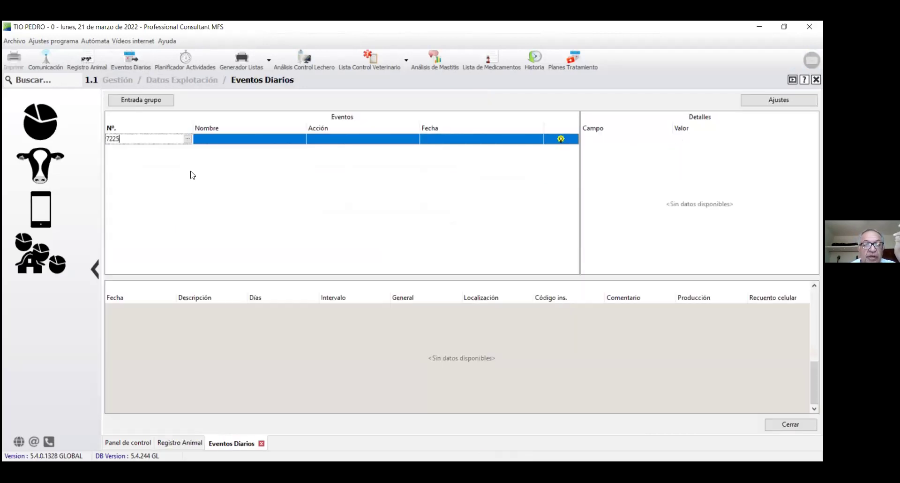
- Look up cow 7225 in Eventos Diarios and review its event history
{"action": "key", "text": "Return"}
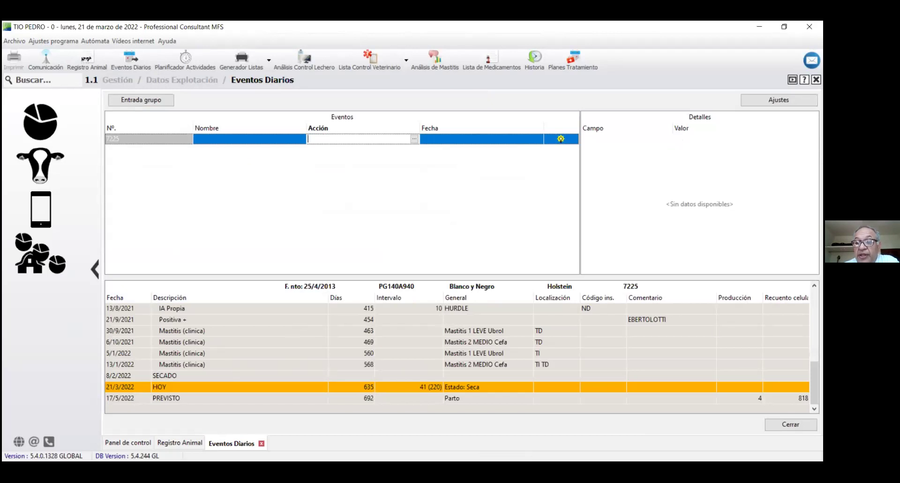
{"action": "scroll", "coordinate": [457, 357], "scroll_direction": "up", "scroll_amount": 4}
{"action": "scroll", "coordinate": [457, 356], "scroll_direction": "down", "scroll_amount": 2}
{"action": "scroll", "coordinate": [457, 356], "scroll_direction": "down", "scroll_amount": 2}
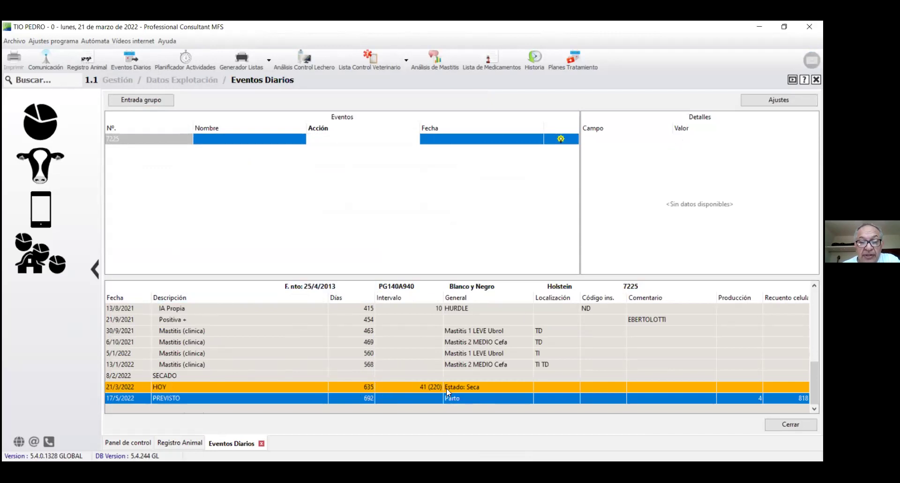
- View the Acción choices and the Entrada grupo options without registering an event, and close Eventos Diarios
{"action": "left_click", "coordinate": [355, 140]}
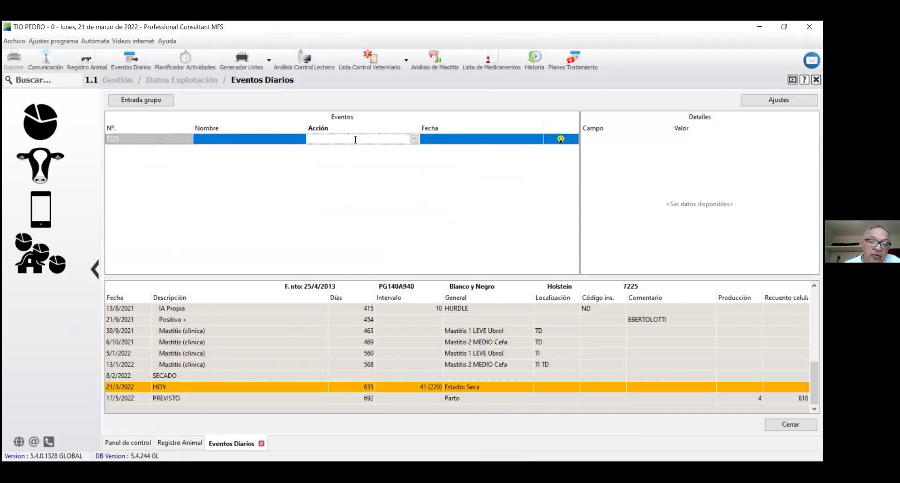
{"action": "left_click", "coordinate": [355, 142]}
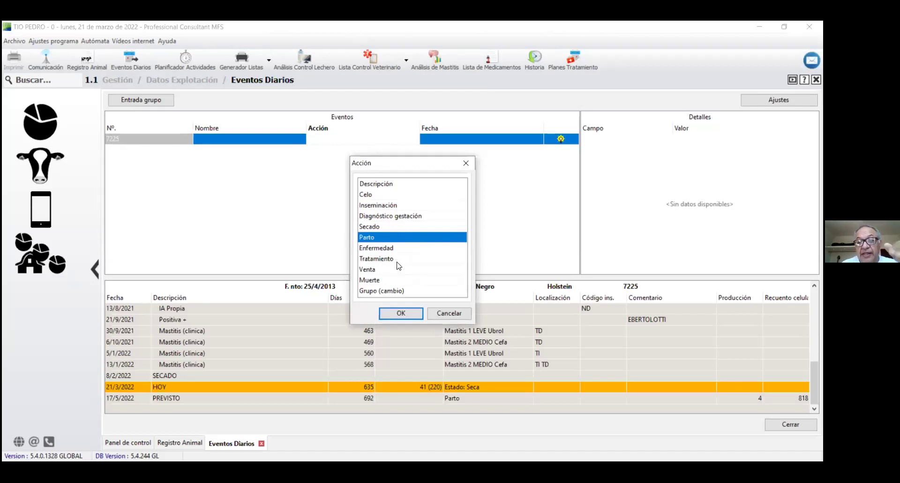
{"action": "left_click", "coordinate": [441, 312]}
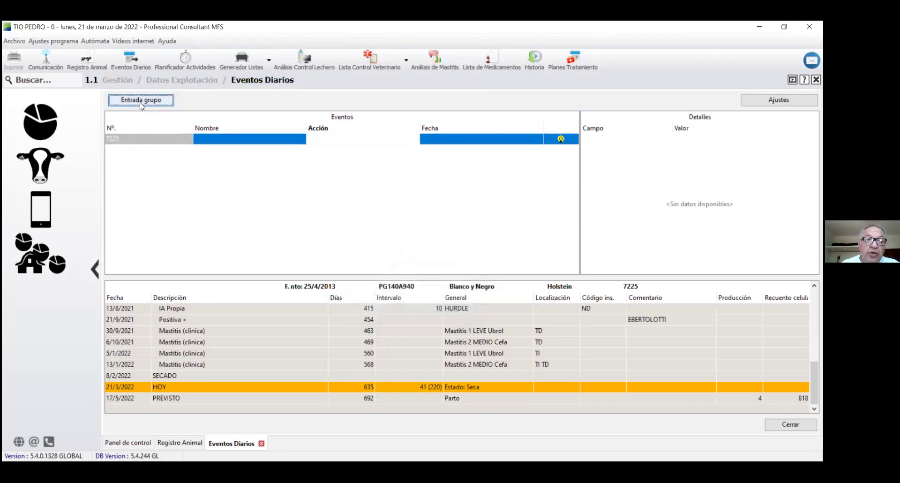
{"action": "key", "text": "Return"}
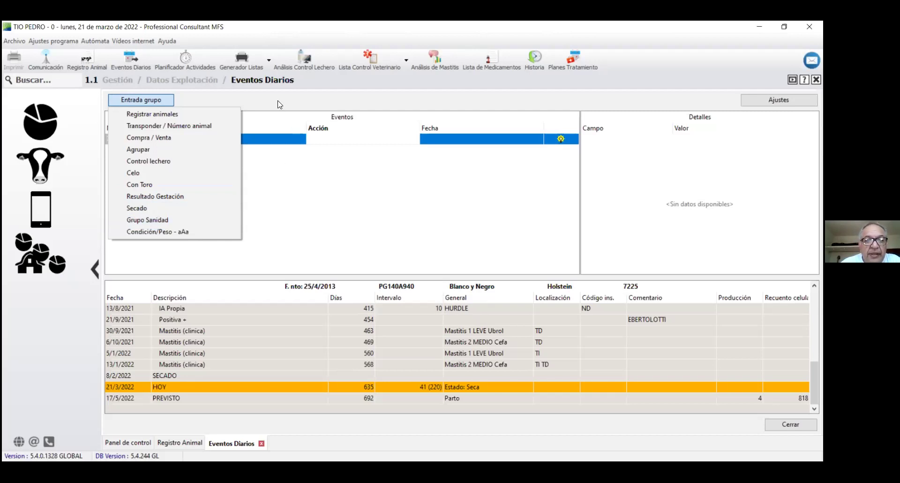
{"action": "key", "text": "Escape"}
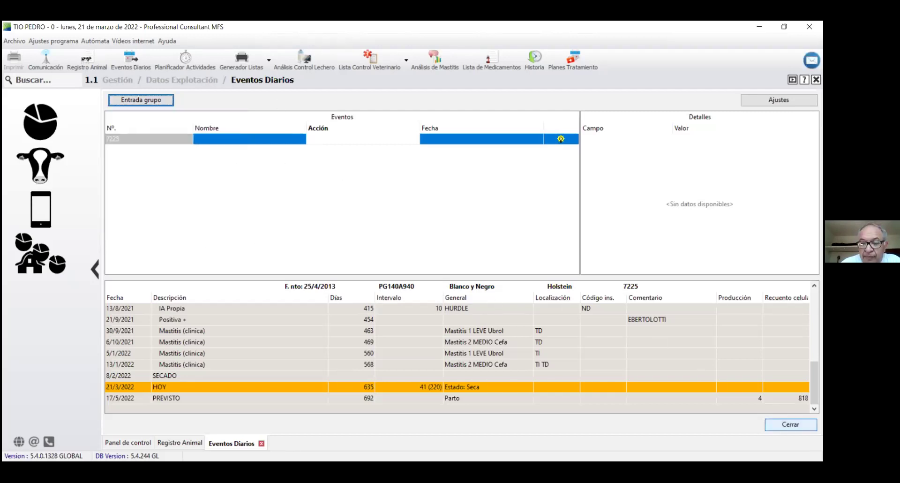
{"action": "key", "text": "Return"}
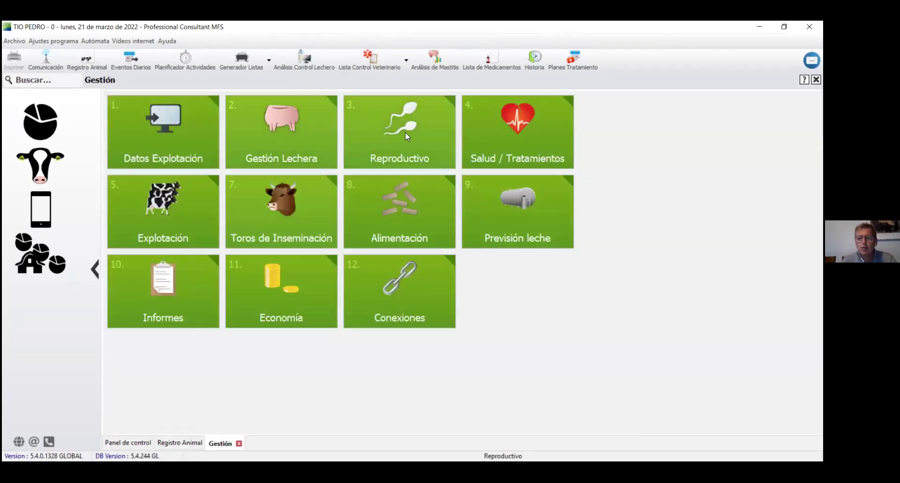
- View the analyses available under Salud / Tratamientos in Gestión, and go back to the Gestión overview
{"action": "left_click", "coordinate": [422, 154]}
{"action": "key", "text": "Escape"}
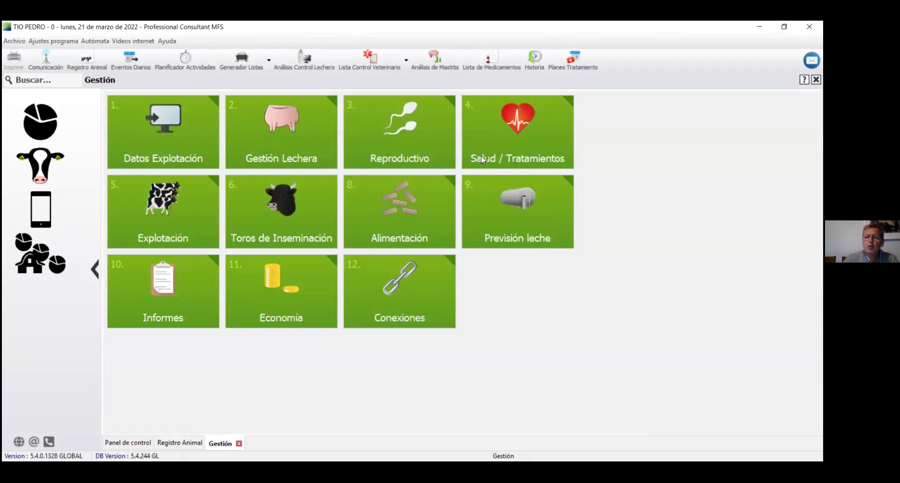
{"action": "left_click", "coordinate": [500, 160]}
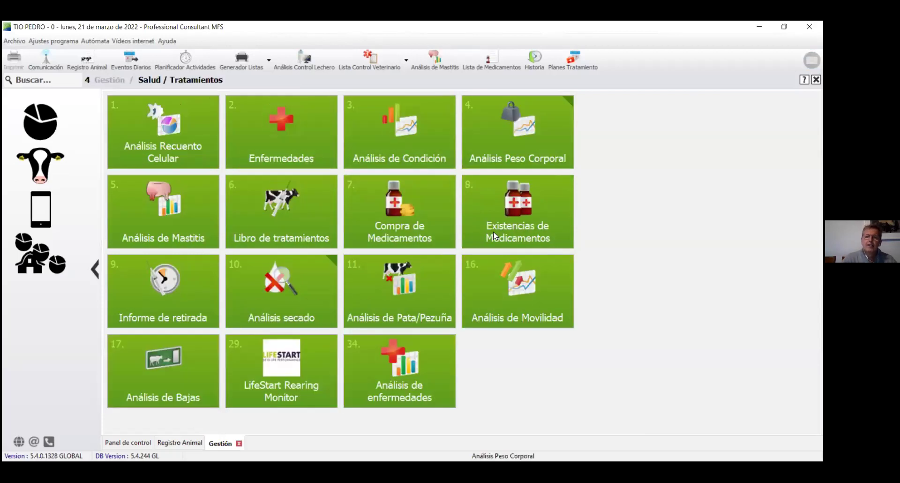
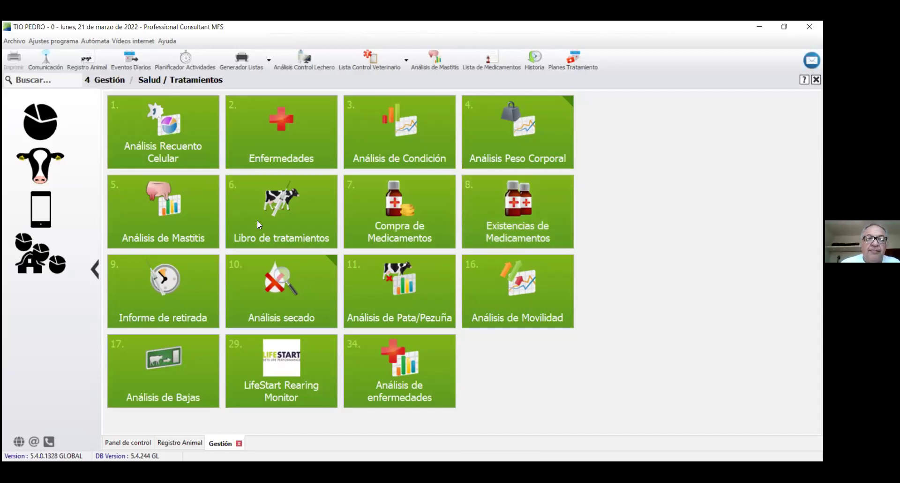
{"action": "left_click", "coordinate": [108, 83]}
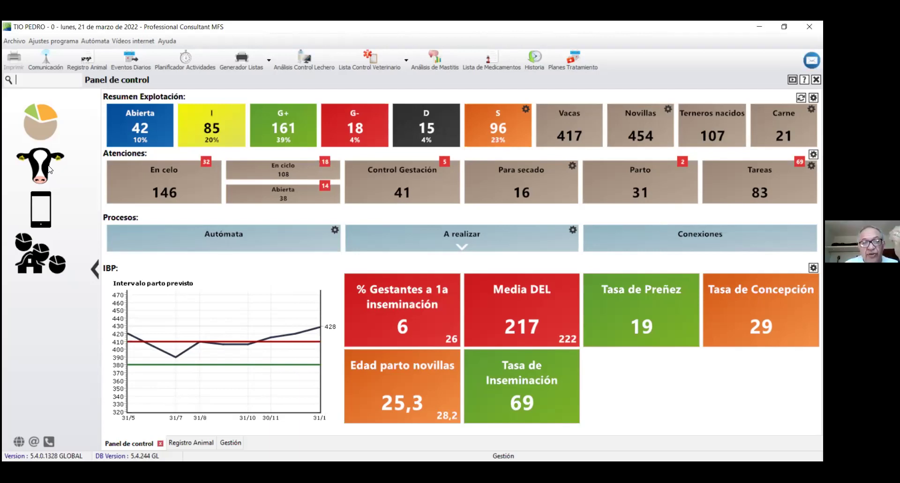
- Open Análisis de enfermedades (4.34) from the Salud / Tratamientos section of Gestión
{"action": "left_click", "coordinate": [47, 161]}
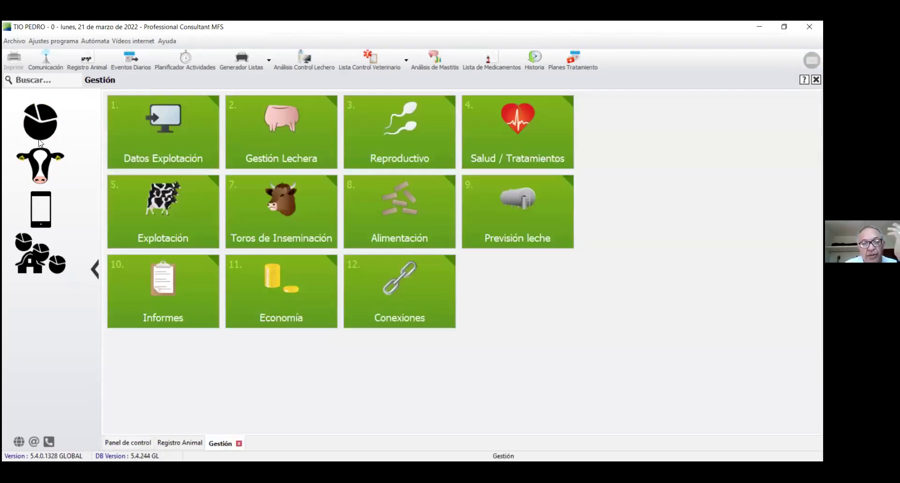
{"action": "left_click", "coordinate": [47, 135]}
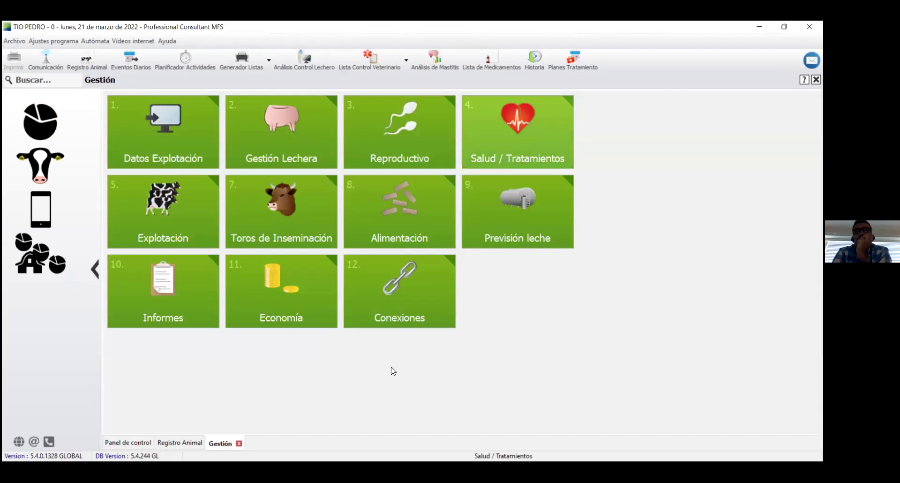
{"action": "key", "text": "4"}
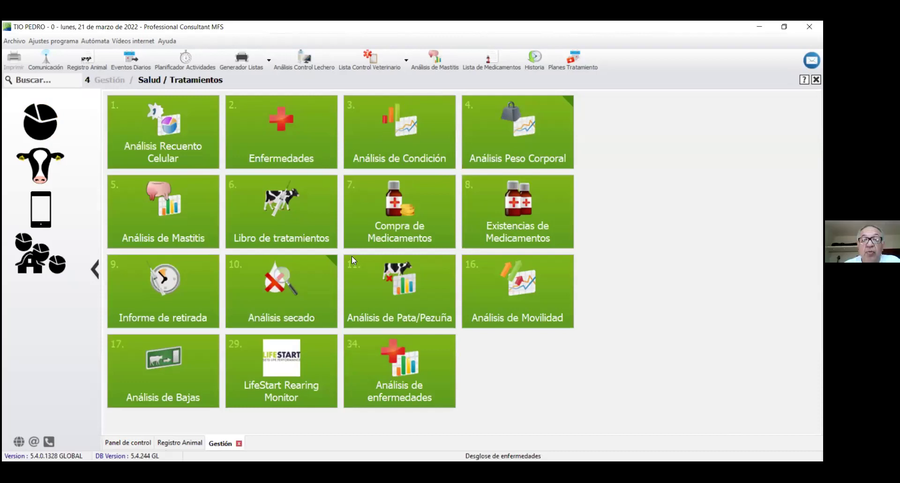
{"action": "key", "text": "3"}
{"action": "key", "text": "4"}
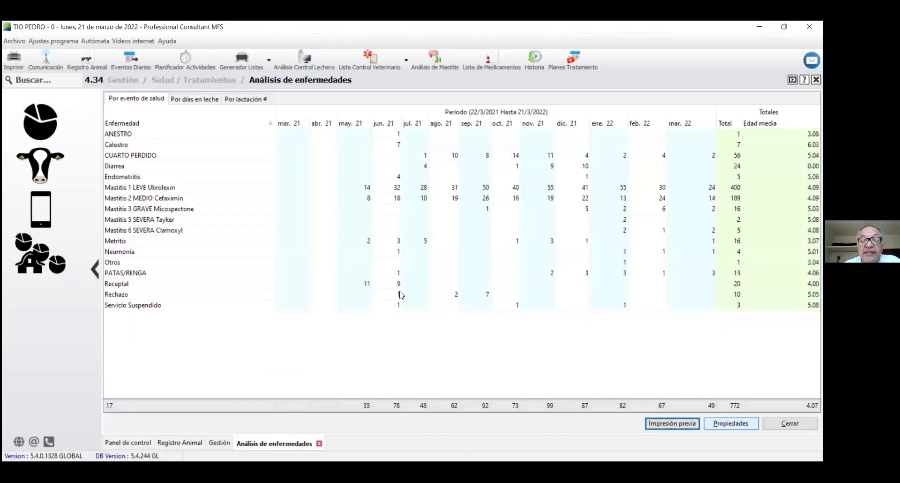
- Review the disease analysis properties: the period, the days-in-milk ranges, and the codes listed by Categoría and by Enfermedad
{"action": "key", "text": "alt+p"}
{"action": "left_click", "coordinate": [383, 266]}
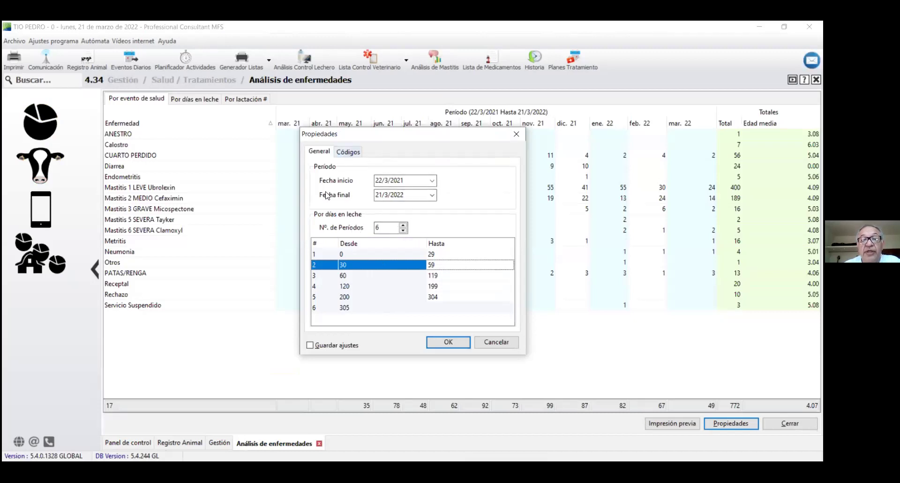
{"action": "key", "text": "ctrl+Tab"}
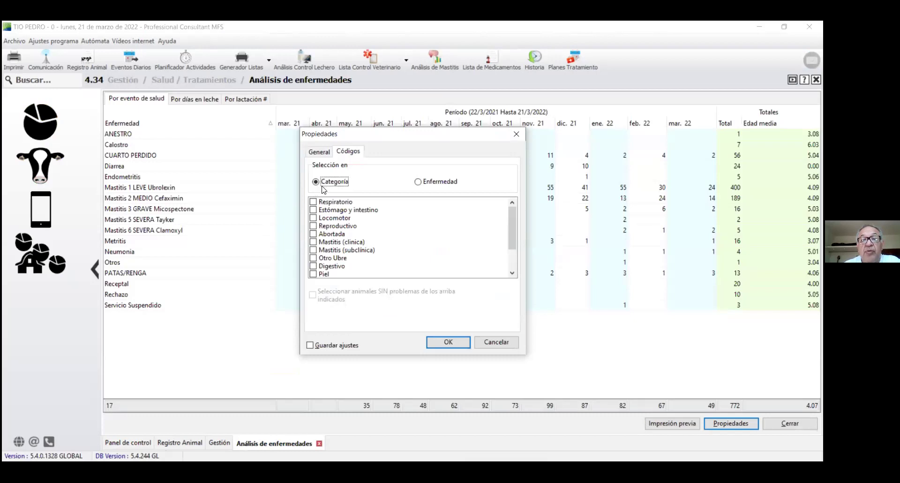
{"action": "left_click", "coordinate": [418, 182]}
{"action": "scroll", "coordinate": [396, 226], "scroll_direction": "down", "scroll_amount": 3}
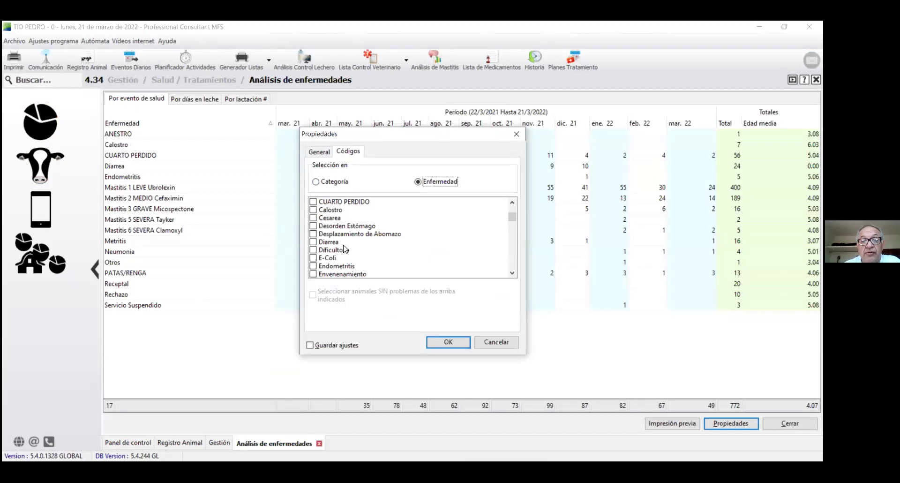
{"action": "scroll", "coordinate": [398, 269], "scroll_direction": "up", "scroll_amount": 2}
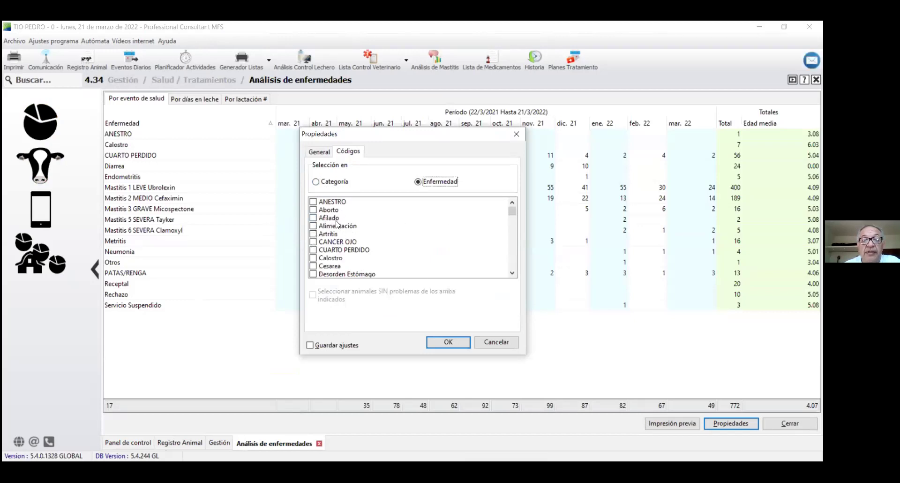
- Try selecting ANESTRO and Cesarea as the diseases to analyse, and cancel the properties
{"action": "left_click", "coordinate": [310, 202]}
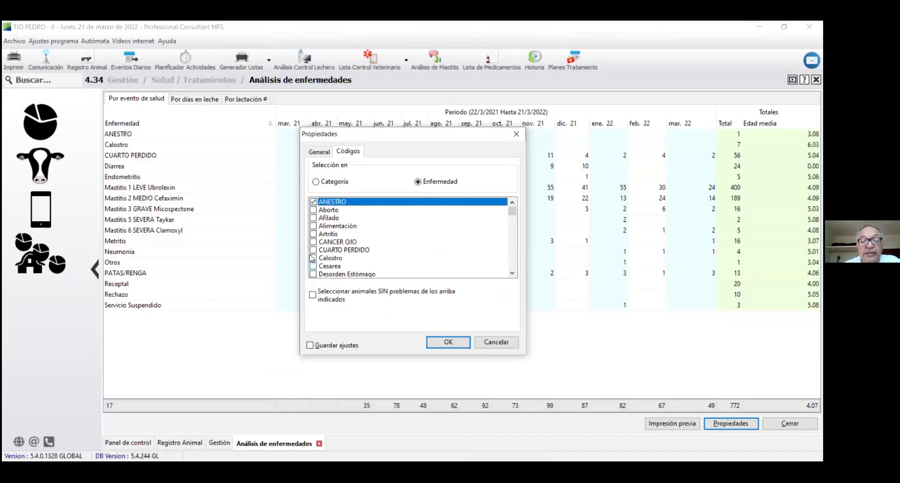
{"action": "left_click", "coordinate": [412, 265]}
{"action": "scroll", "coordinate": [415, 244], "scroll_direction": "down", "scroll_amount": 2}
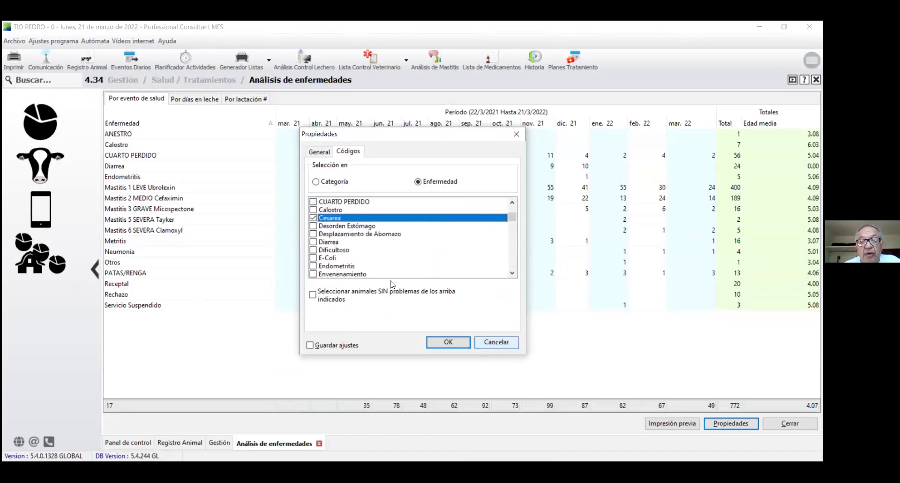
{"action": "scroll", "coordinate": [342, 257], "scroll_direction": "up", "scroll_amount": 2}
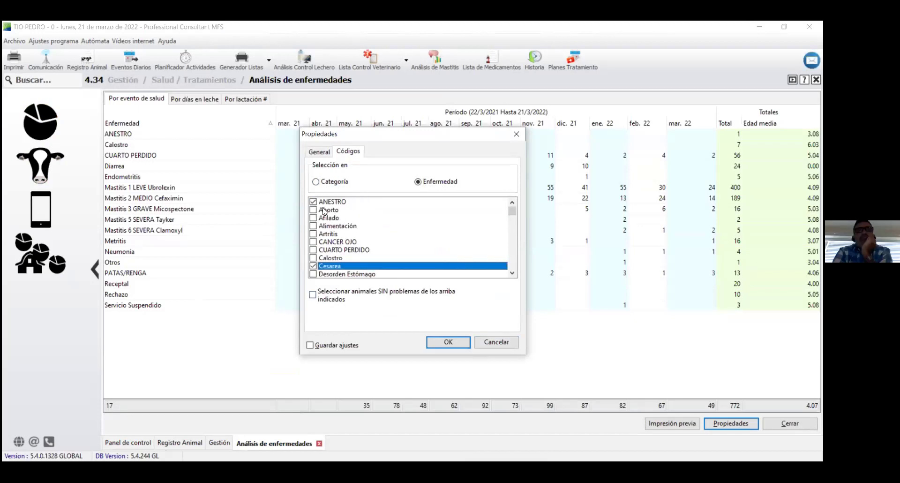
{"action": "left_click", "coordinate": [495, 345]}
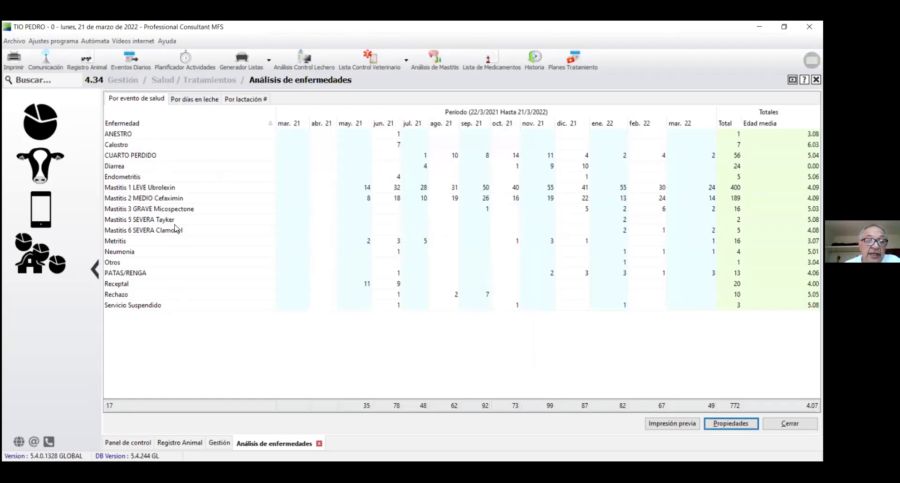
- Show the disease analysis by days in milk and by lactation number, narrowing the Enfermedad column in both views
{"action": "left_click", "coordinate": [195, 98]}
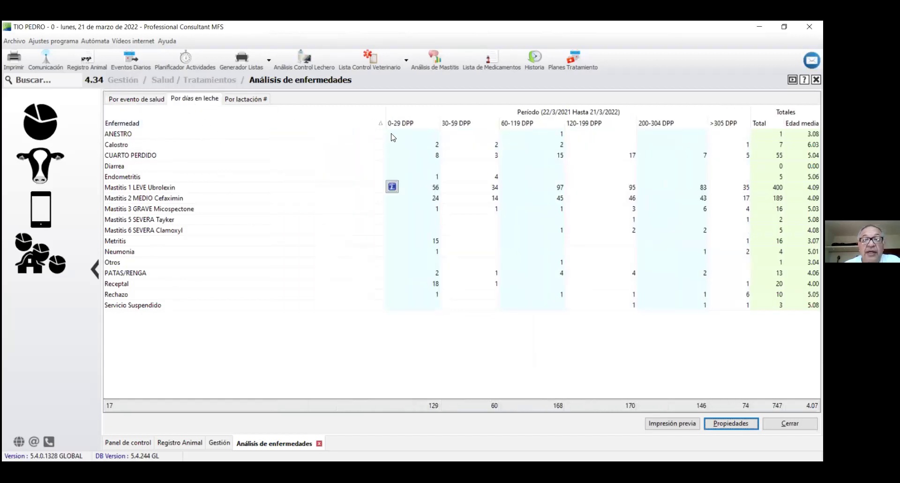
{"action": "left_click_drag", "start_coordinate": [385, 112], "coordinate": [329, 107]}
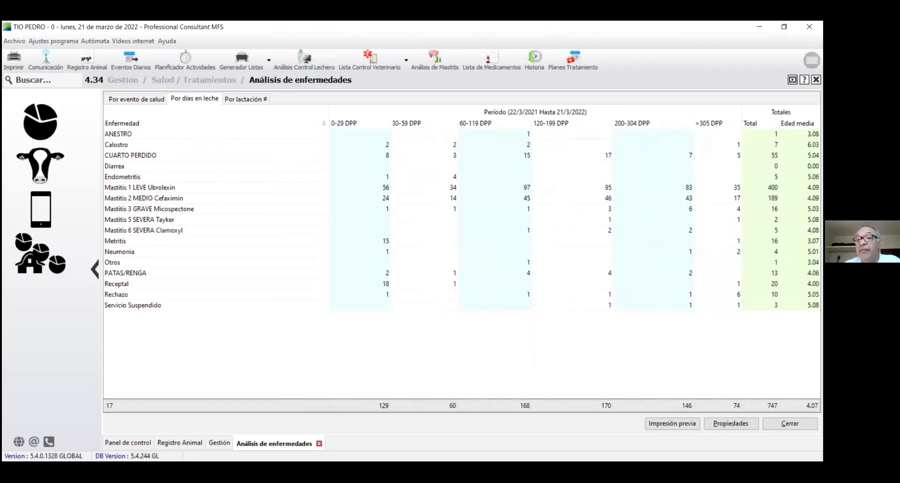
{"action": "left_click", "coordinate": [255, 98]}
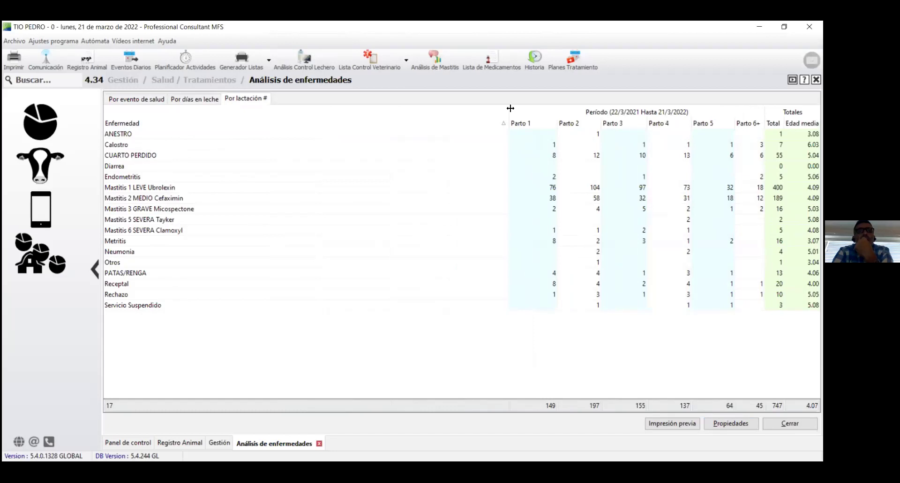
{"action": "left_click_drag", "start_coordinate": [510, 109], "coordinate": [309, 110]}
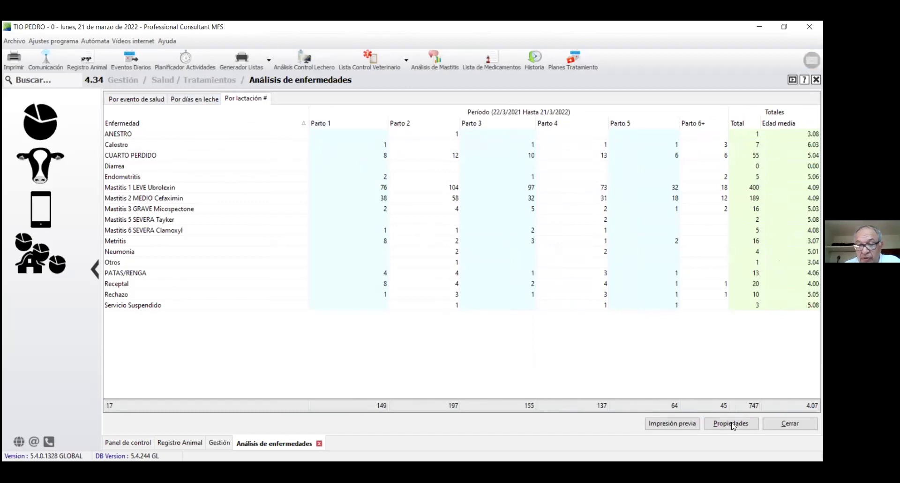
- Review the category codes in the analysis properties without changing them, and view the animals behind the Parto 1 Calostro figure
{"action": "left_click", "coordinate": [348, 151]}
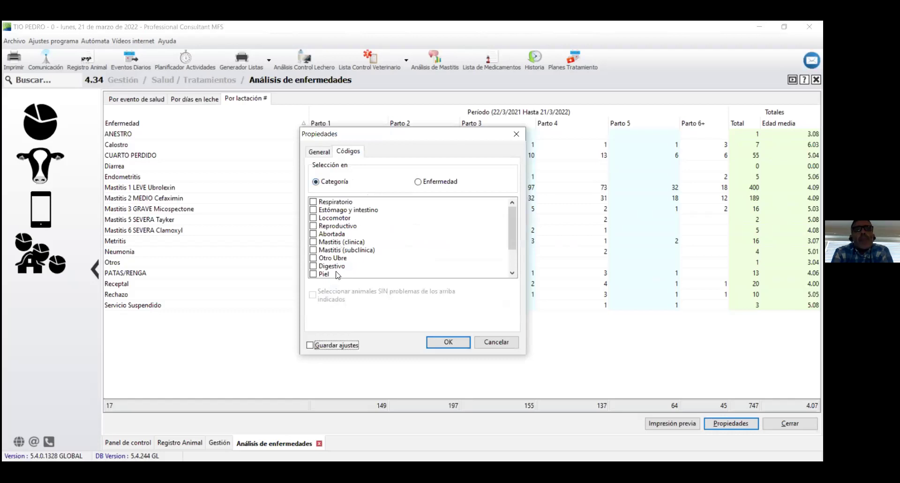
{"action": "left_click", "coordinate": [488, 344]}
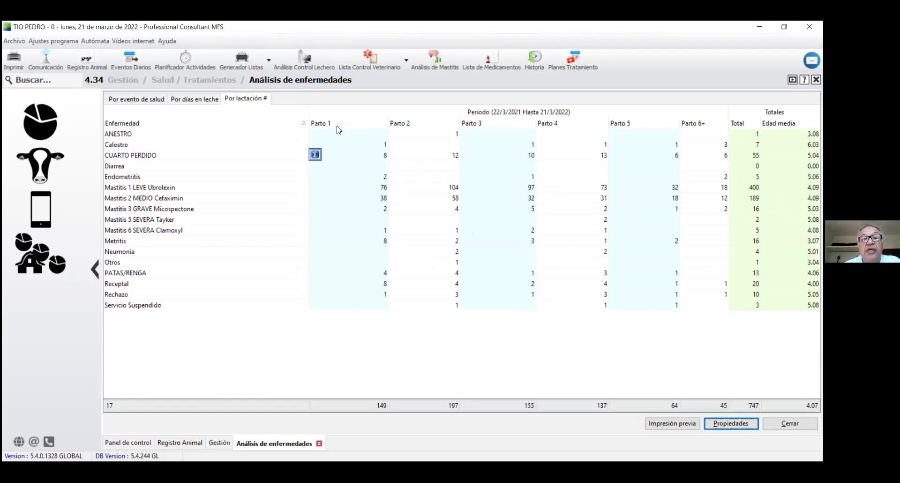
{"action": "left_click", "coordinate": [315, 143]}
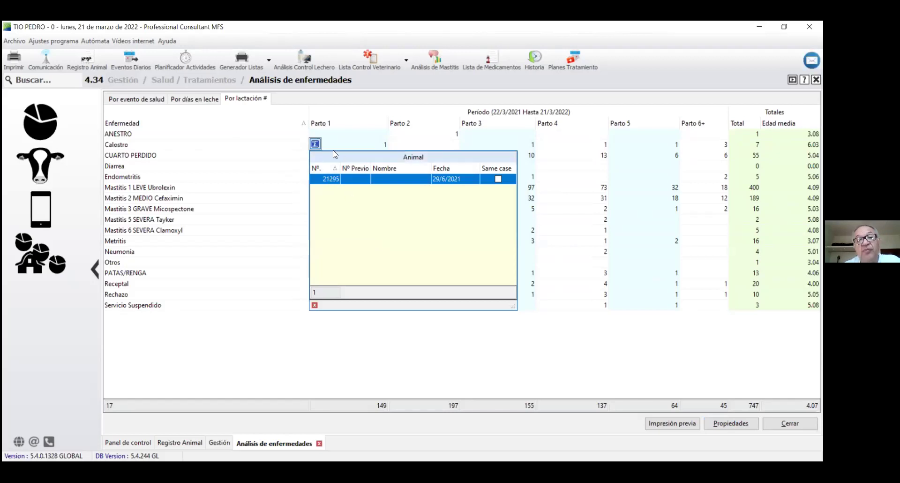
{"action": "left_click", "coordinate": [316, 140]}
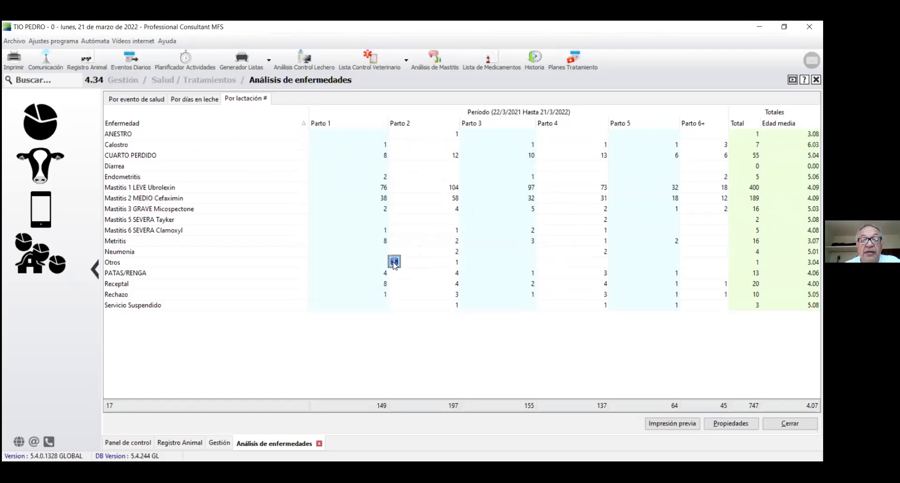
- Close the disease analysis and return to the overview of all Gestión modules
{"action": "left_click", "coordinate": [395, 261]}
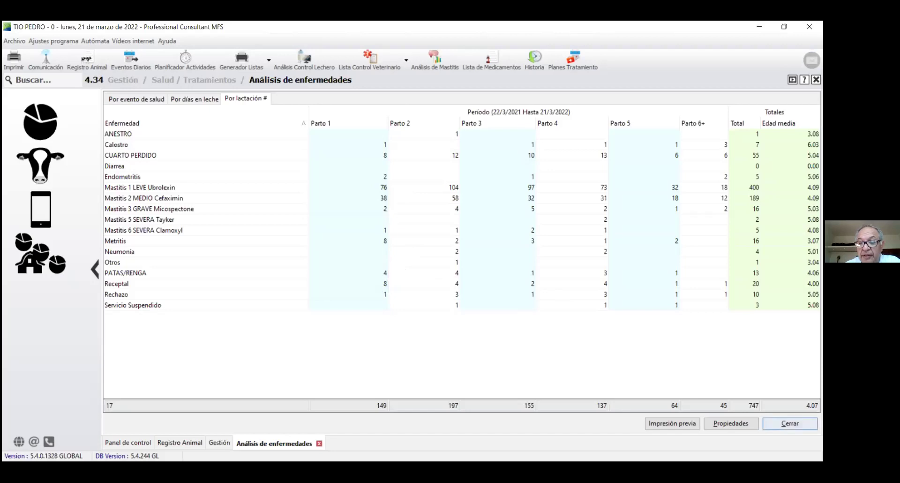
{"action": "left_click", "coordinate": [790, 423]}
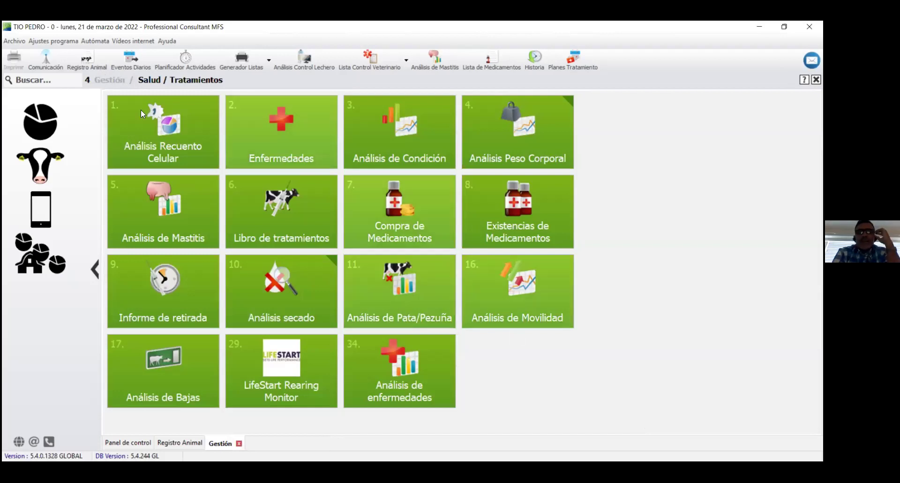
{"action": "key", "text": "BackSpace"}
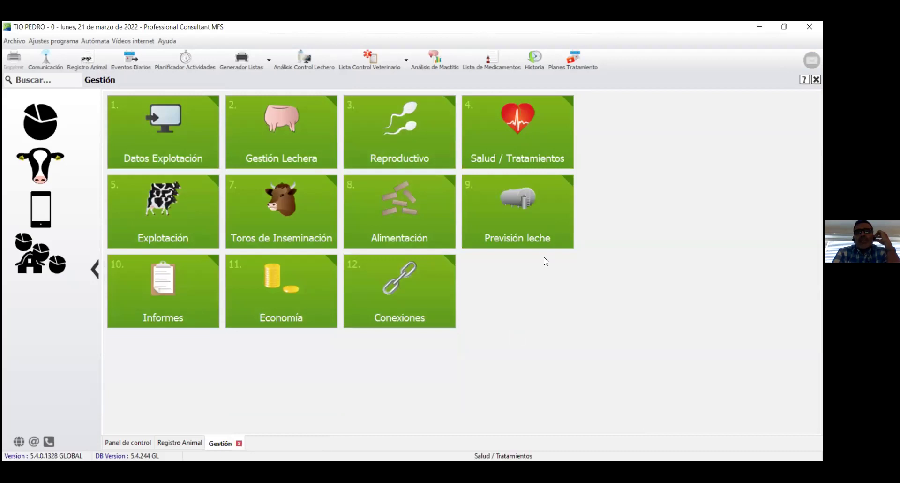
{"action": "key", "text": "Return"}
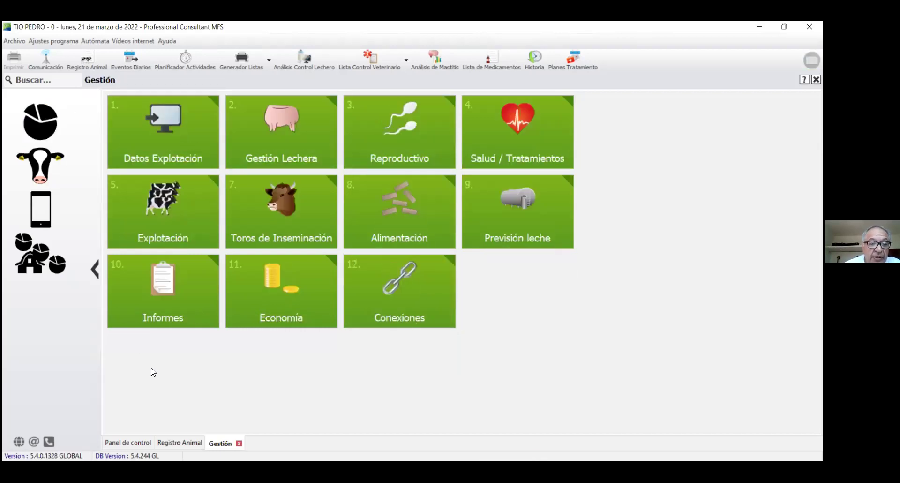
- Consult Historia under Datos Explotación and close it
{"action": "key", "text": "1"}
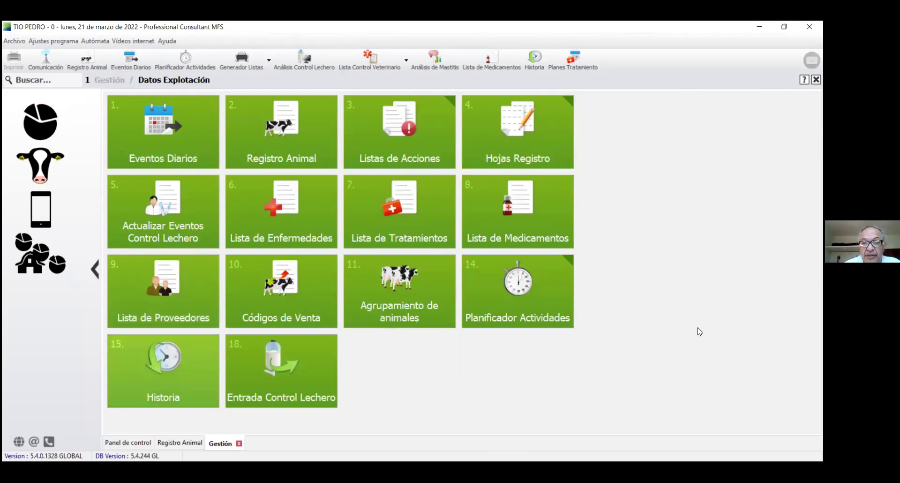
{"action": "key", "text": "1"}
{"action": "key", "text": "5"}
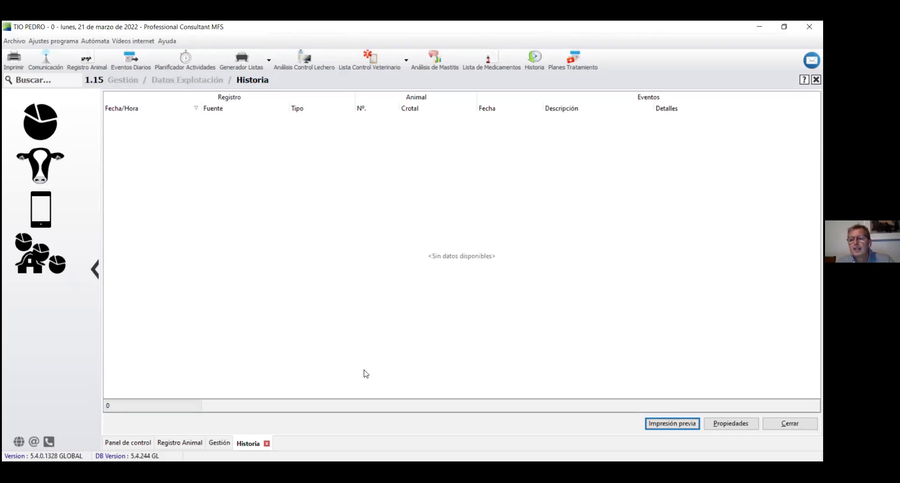
{"action": "key", "text": "Escape"}
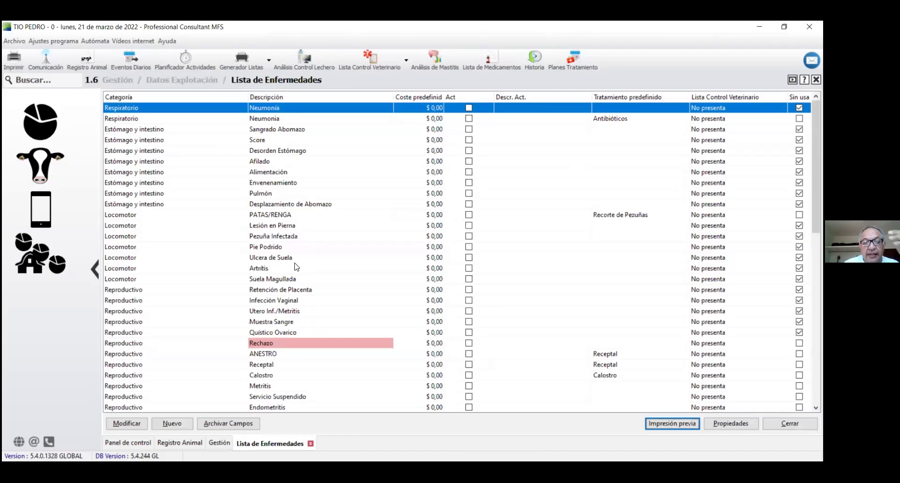
- Review the general, action and colour settings of Calostro in Lista de Enfermedades, and close everything without changes
{"action": "left_click", "coordinate": [281, 268]}
{"action": "scroll", "coordinate": [282, 253], "scroll_direction": "down", "scroll_amount": 2}
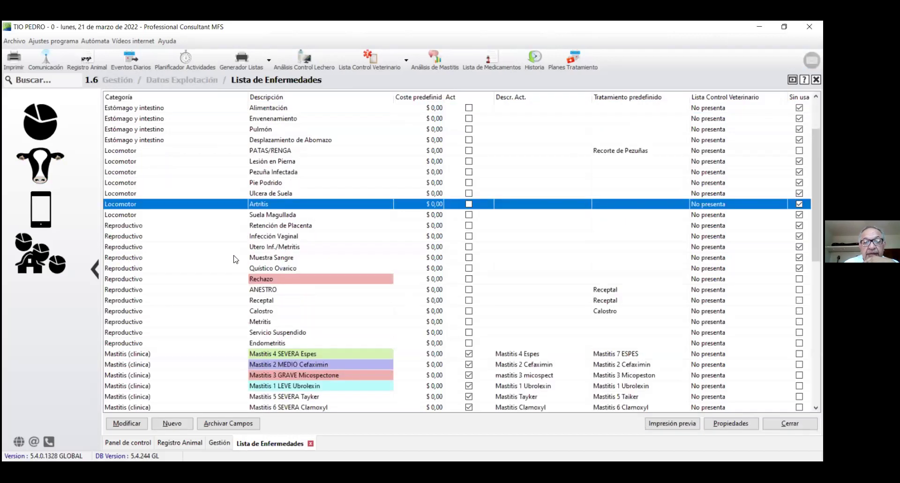
{"action": "scroll", "coordinate": [267, 257], "scroll_direction": "down", "scroll_amount": 2}
{"action": "left_click", "coordinate": [290, 249]}
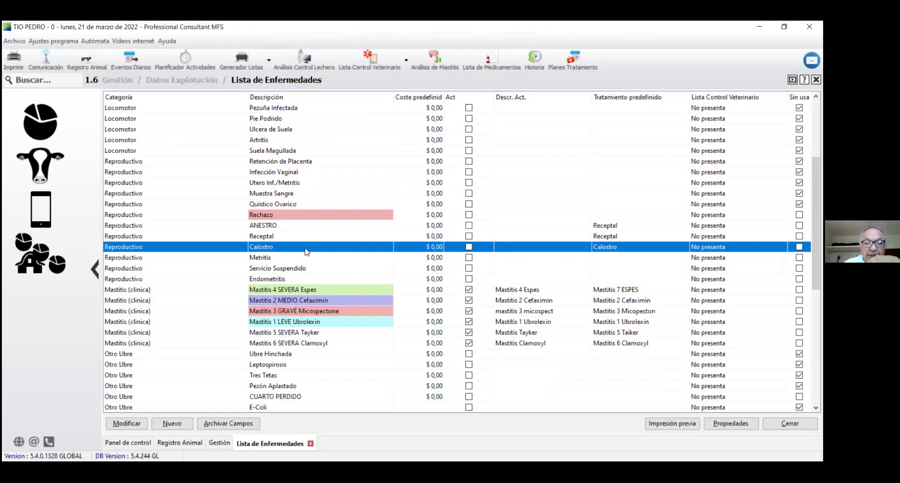
{"action": "key", "text": "Return"}
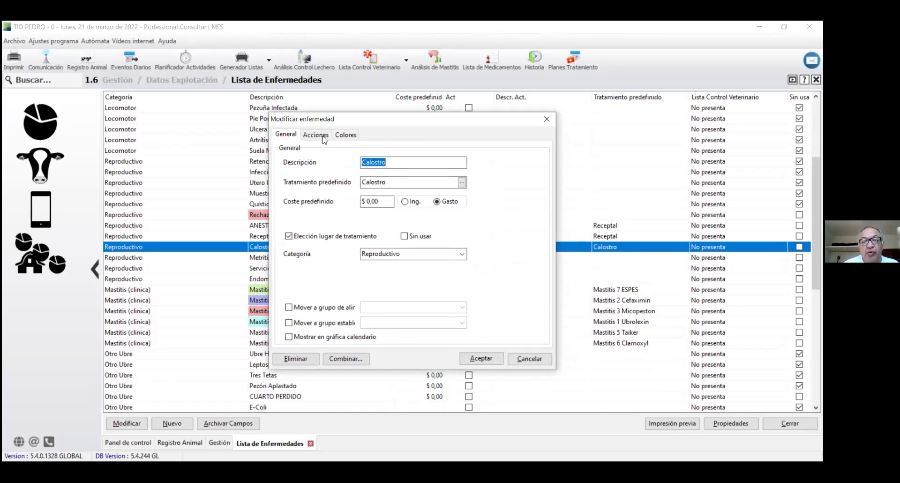
{"action": "left_click", "coordinate": [324, 139]}
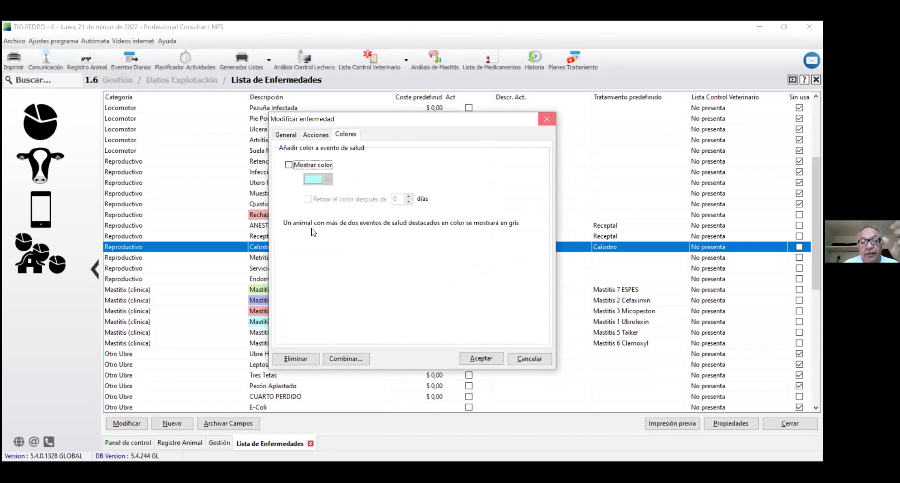
{"action": "key", "text": "Escape"}
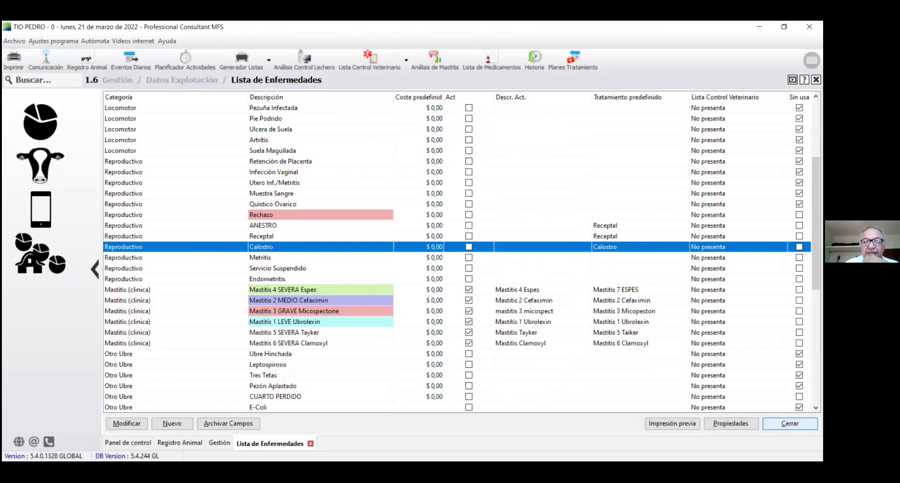
{"action": "key", "text": "Return"}
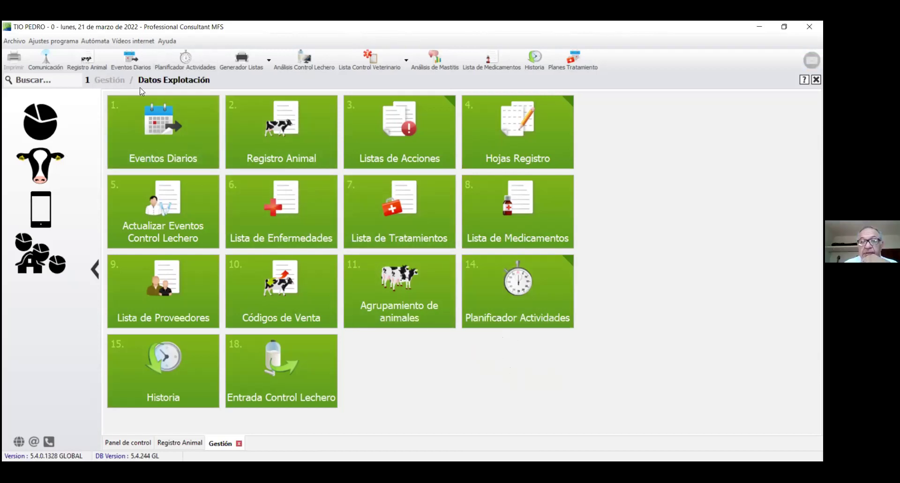
- Consult the health conditions and treatments of cow 7225 in its Registro Animal
{"action": "left_click", "coordinate": [93, 58]}
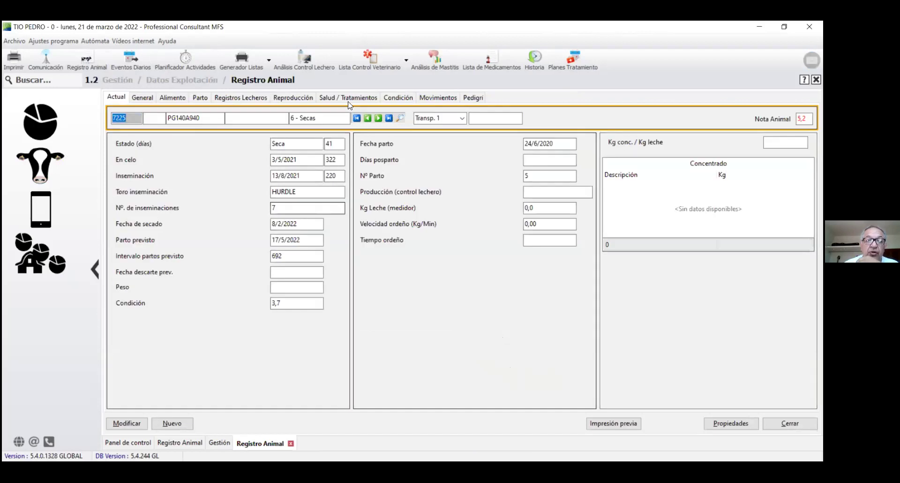
{"action": "left_click", "coordinate": [346, 99]}
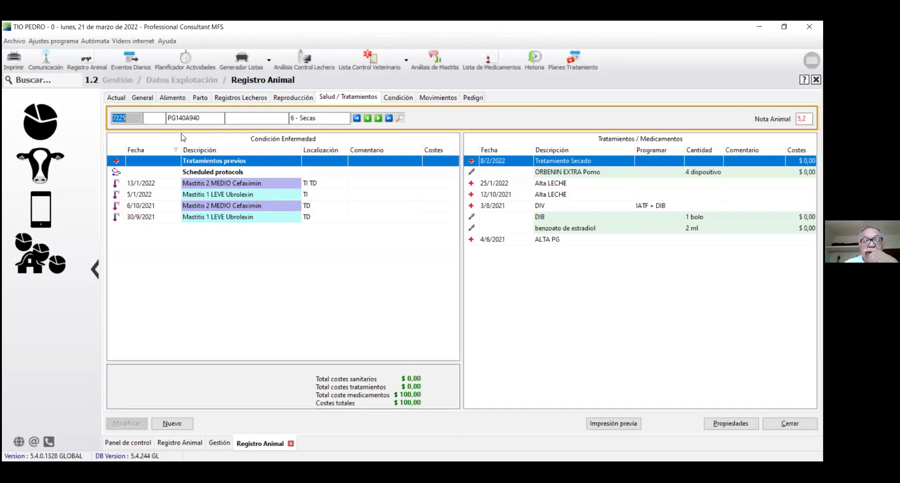
{"action": "left_click", "coordinate": [181, 63]}
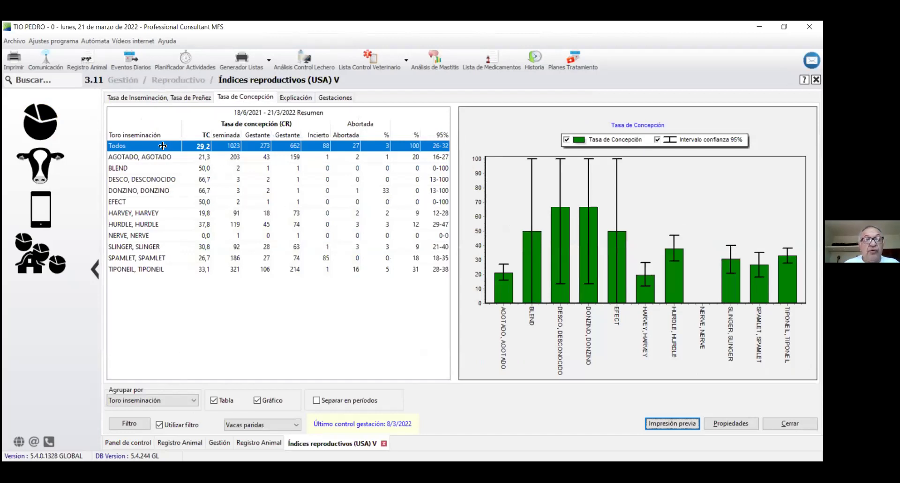
- Group the conception rates in Índices reproductivos (USA) V by DPP and set the period to 18/6/2021 through 31/12/2021
{"action": "key", "text": "d"}
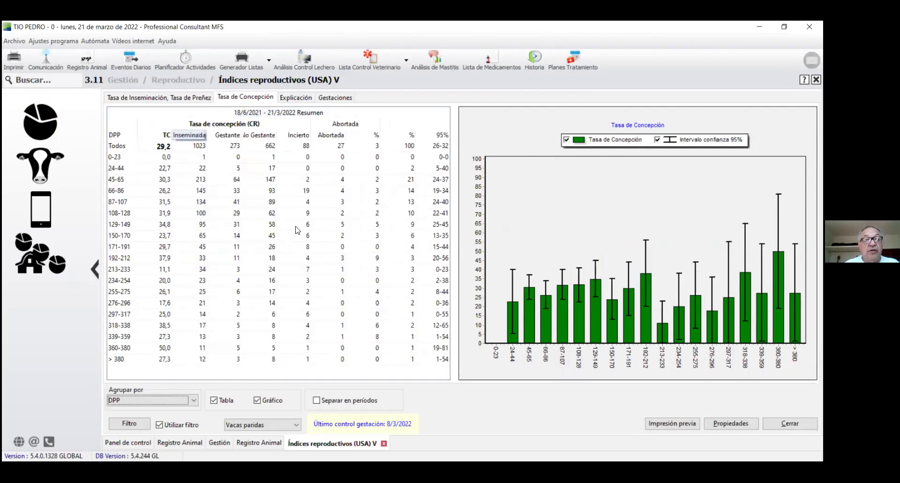
{"action": "left_click", "coordinate": [729, 423]}
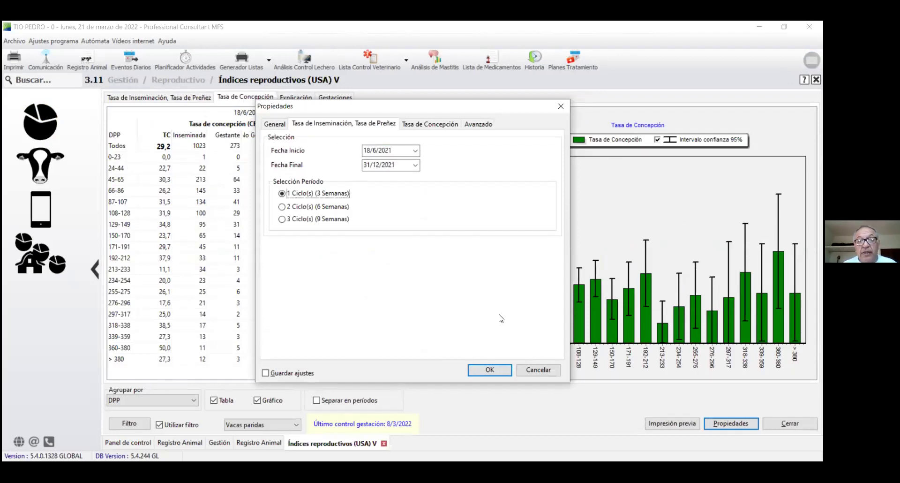
{"action": "left_click", "coordinate": [483, 369]}
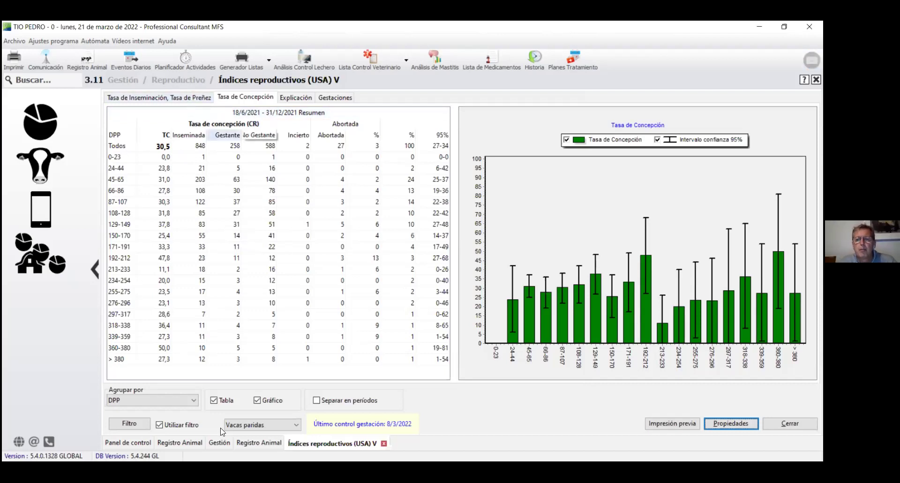
- Group the conception rates by Número de Inseminaciones and examine the rows for 1 and 6+ inseminations
{"action": "left_click", "coordinate": [159, 400]}
{"action": "left_click", "coordinate": [167, 333]}
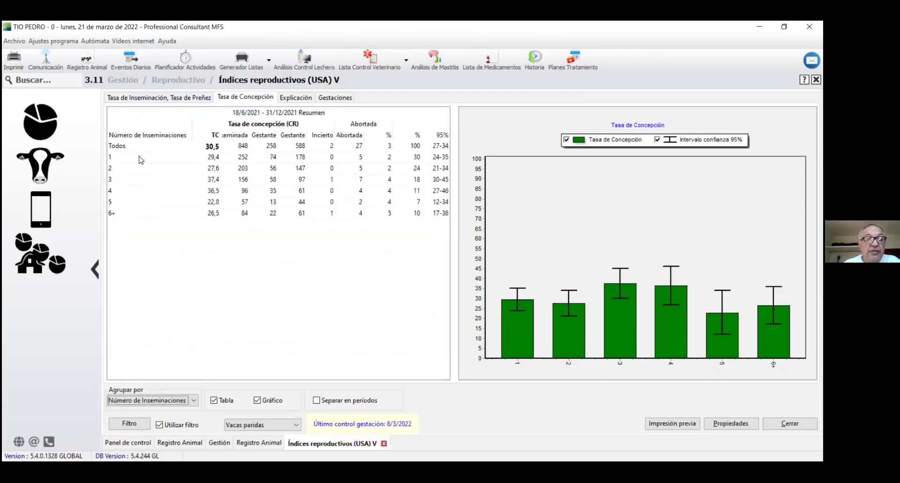
{"action": "left_click", "coordinate": [139, 159]}
{"action": "left_click", "coordinate": [144, 213]}
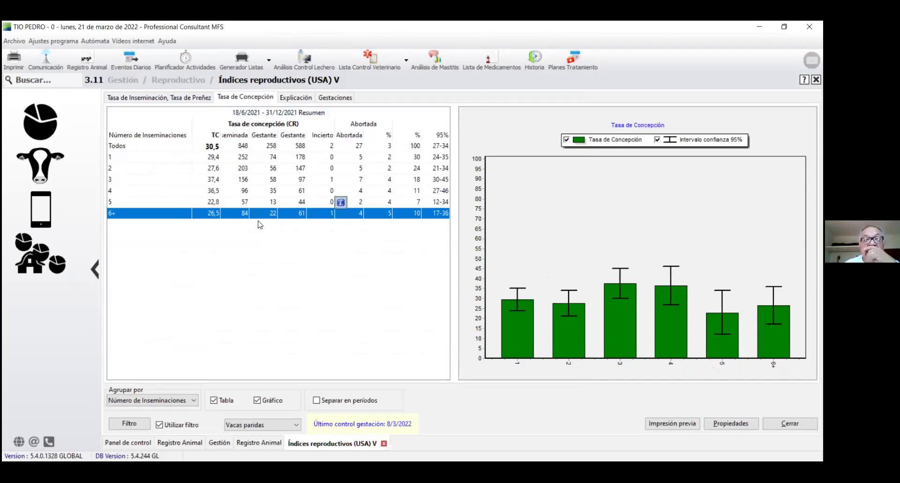
{"action": "left_click", "coordinate": [187, 401]}
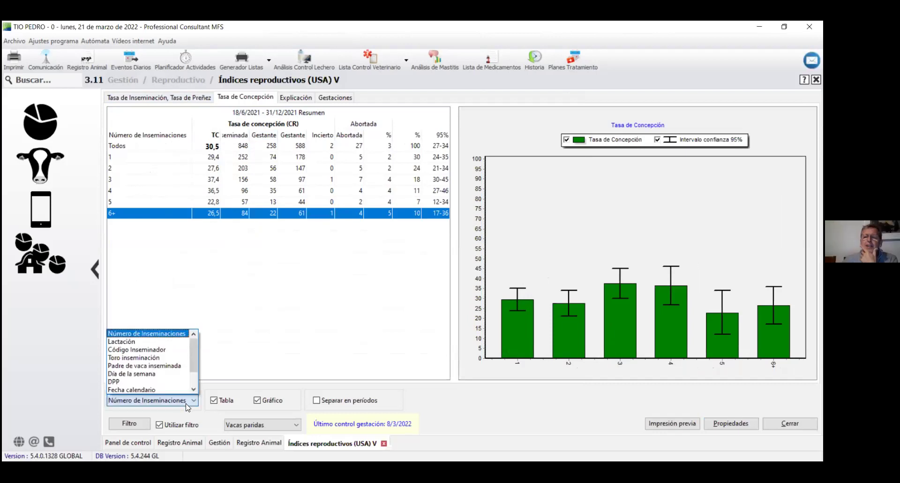
- Show the insemination and pregnancy rates grouped by Fecha calendario, and return the grouping to DPP
{"action": "left_click", "coordinate": [174, 121]}
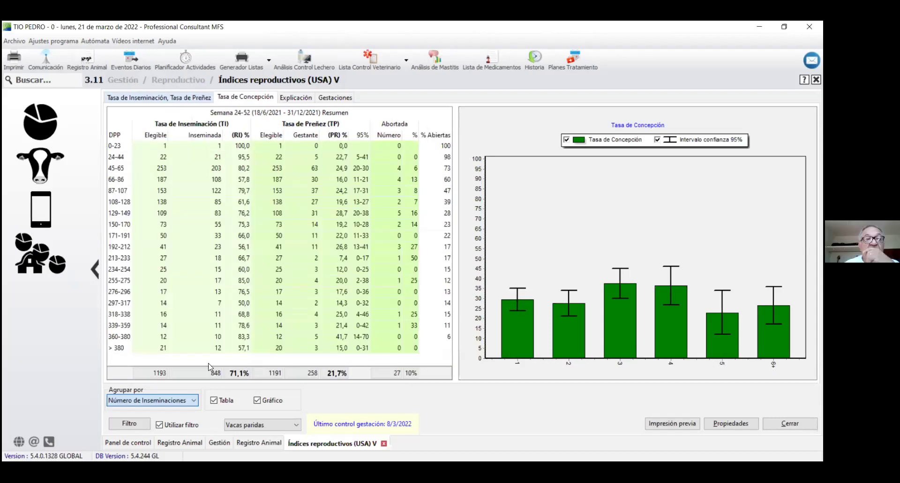
{"action": "left_click", "coordinate": [194, 401]}
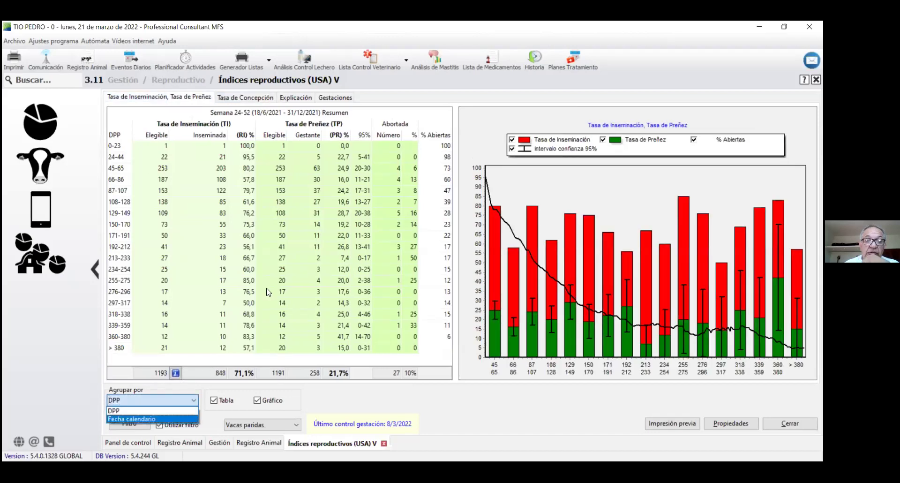
{"action": "left_click", "coordinate": [190, 402]}
{"action": "left_click", "coordinate": [195, 402]}
{"action": "left_click", "coordinate": [192, 402]}
{"action": "left_click", "coordinate": [193, 401]}
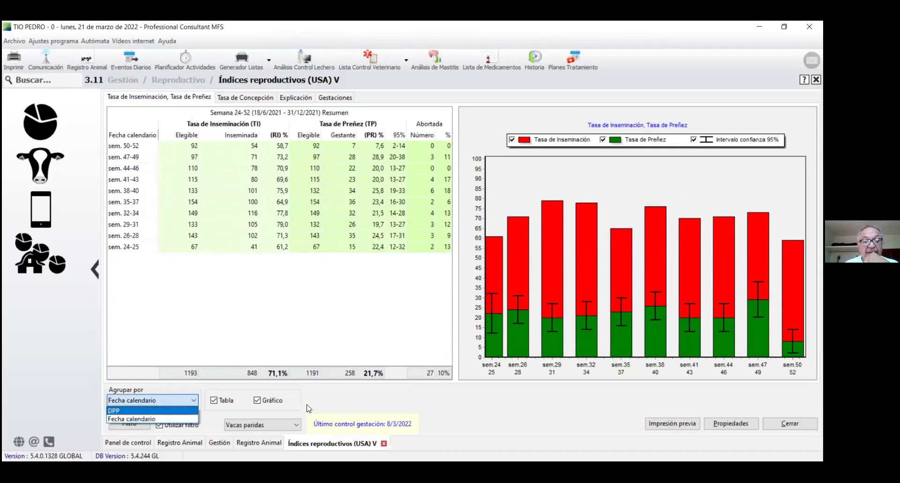
{"action": "left_click", "coordinate": [143, 414]}
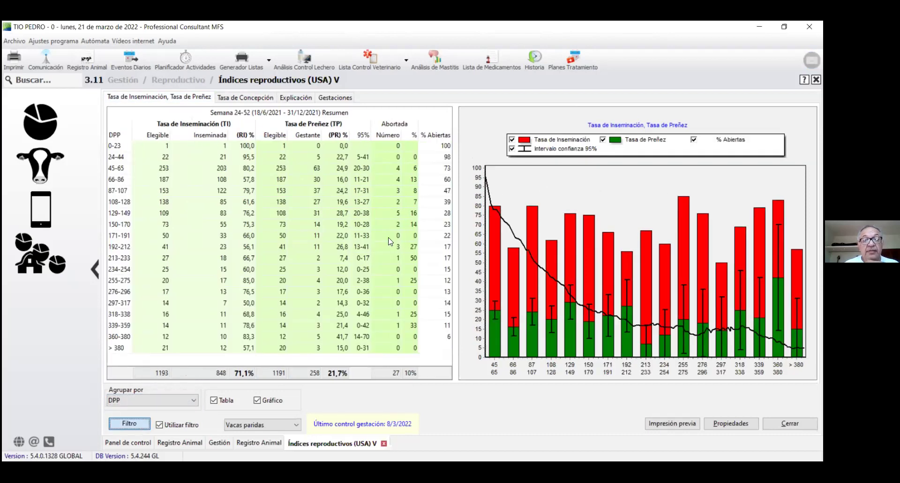
- Try restricting the lactation filter to 1er Parto, and review the Generador Listas filter option before cancelling
{"action": "key", "text": "Return"}
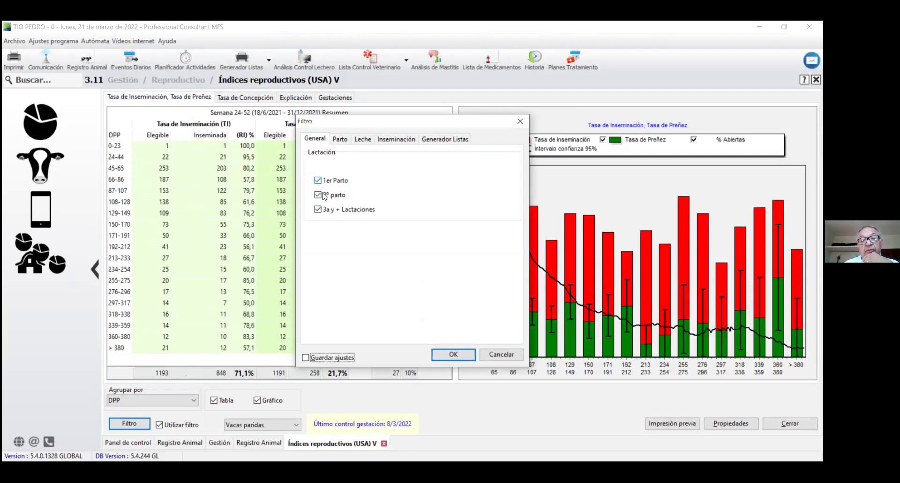
{"action": "left_click", "coordinate": [319, 209]}
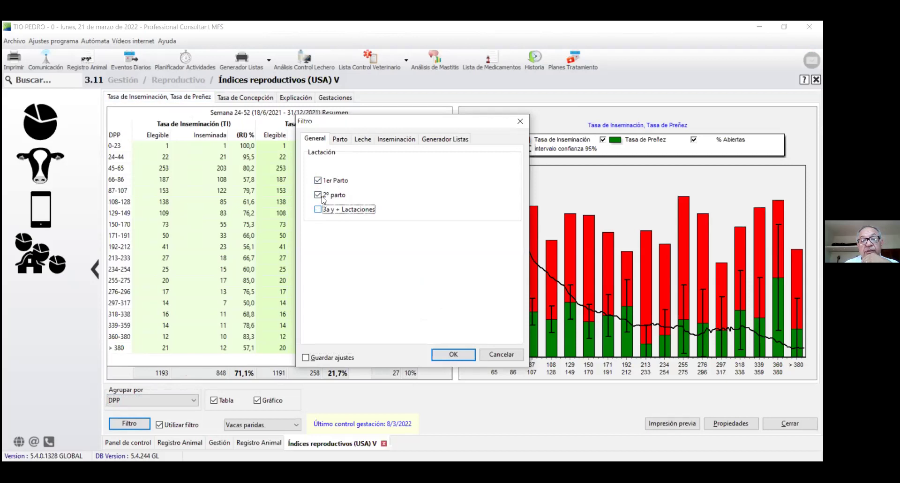
{"action": "left_click", "coordinate": [329, 193]}
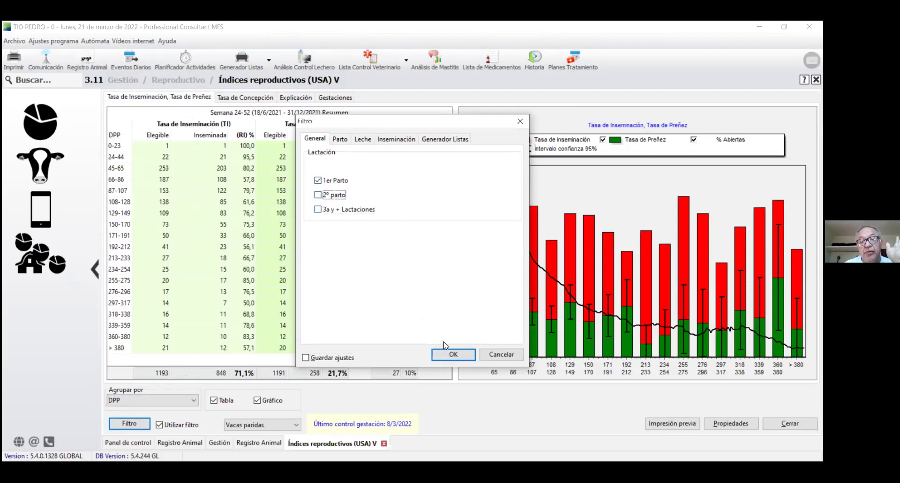
{"action": "left_click", "coordinate": [318, 196]}
{"action": "left_click", "coordinate": [321, 209]}
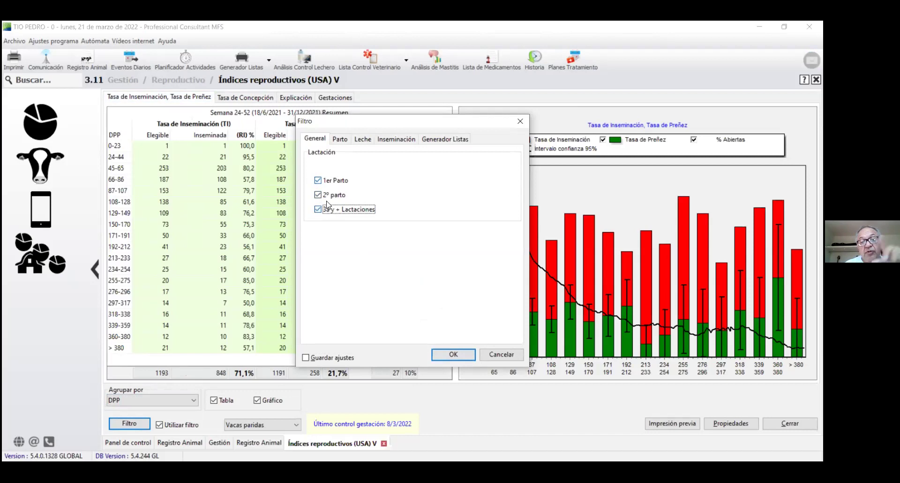
{"action": "left_click", "coordinate": [493, 355]}
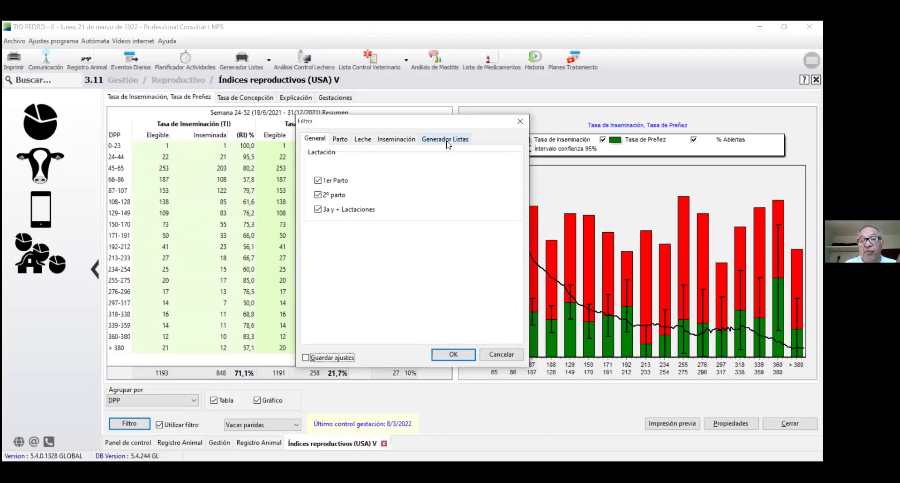
{"action": "left_click", "coordinate": [447, 139]}
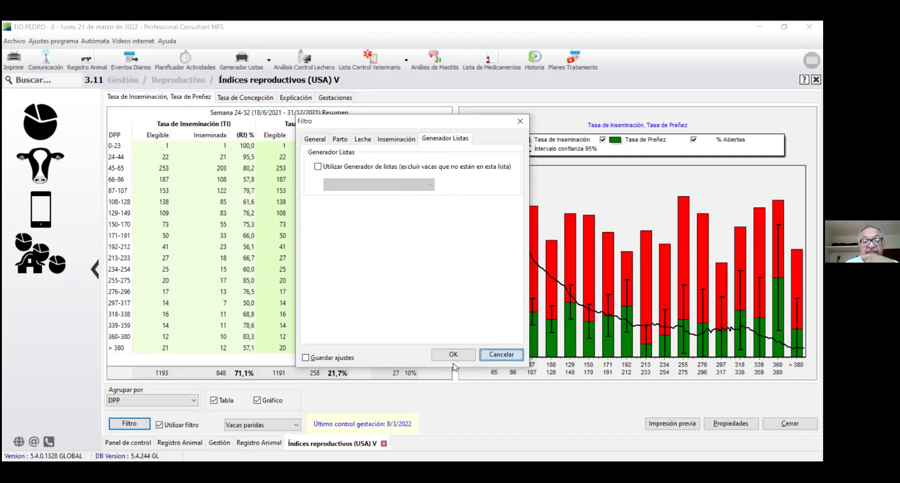
{"action": "key", "text": "Escape"}
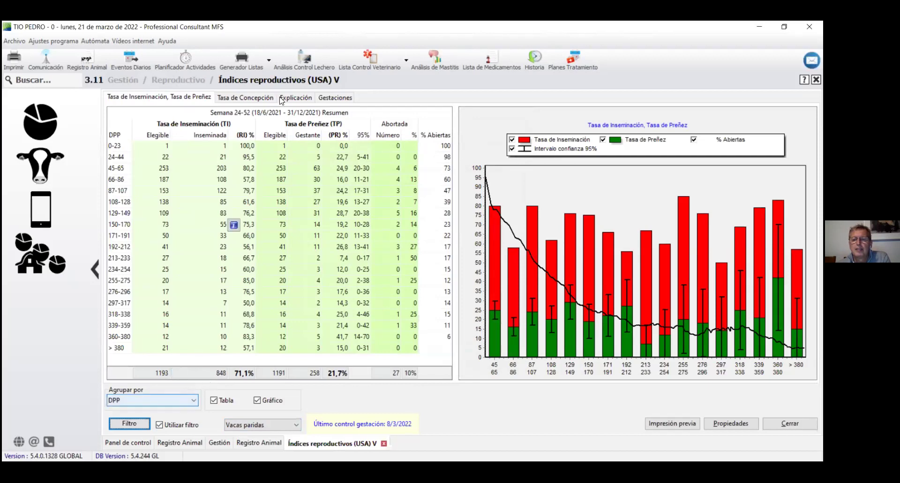
- Show the Tasa de Concepción results grouped by Origen de celo
{"action": "left_click", "coordinate": [182, 398]}
{"action": "scroll", "coordinate": [167, 382], "scroll_direction": "down", "scroll_amount": 2}
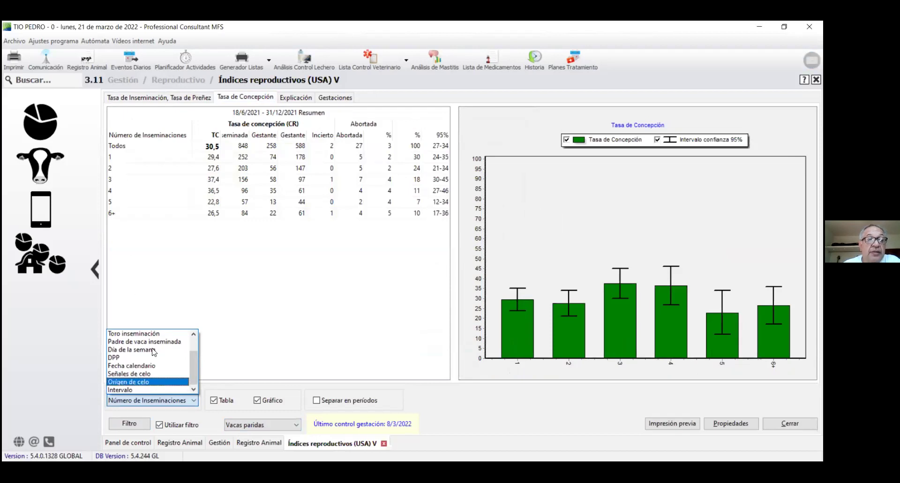
{"action": "left_click", "coordinate": [166, 382]}
- Group the conception rates by Señales de celo and examine the rows from Desconocido to Reflejo inmovilidad
{"action": "left_click", "coordinate": [193, 401]}
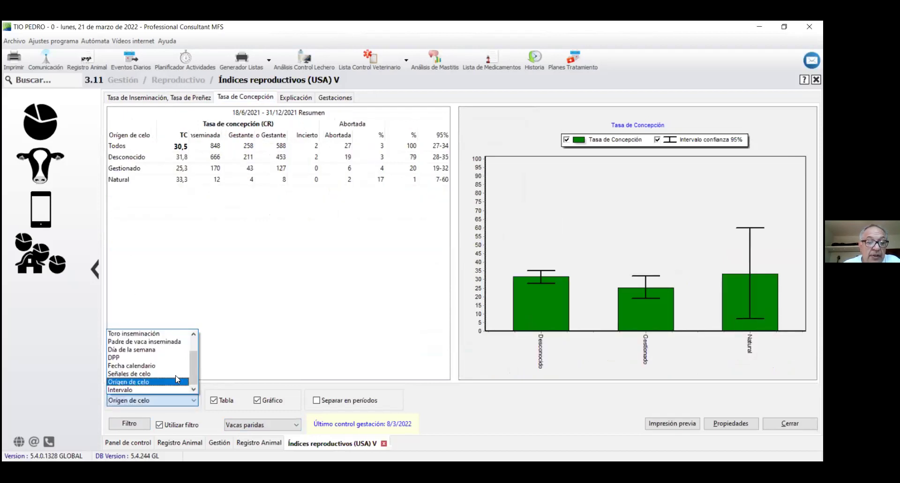
{"action": "left_click", "coordinate": [151, 159]}
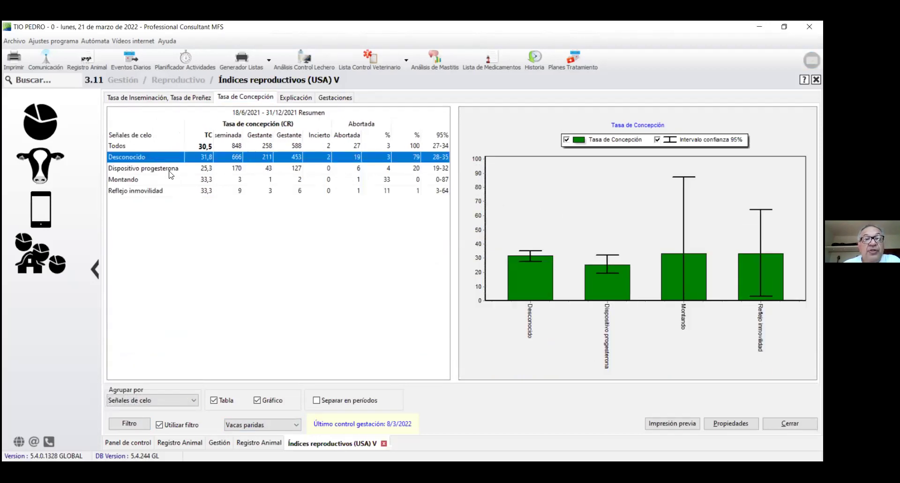
{"action": "left_click", "coordinate": [331, 169]}
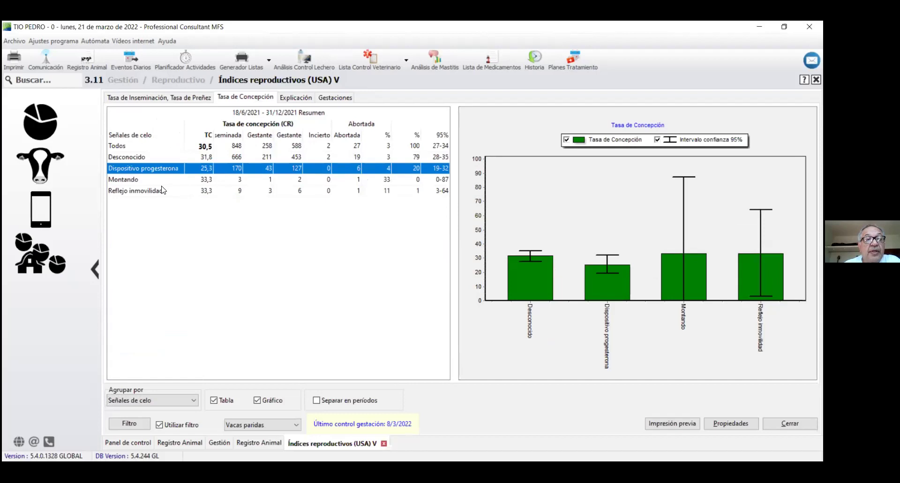
{"action": "key", "text": "Down"}
{"action": "key", "text": "Down"}
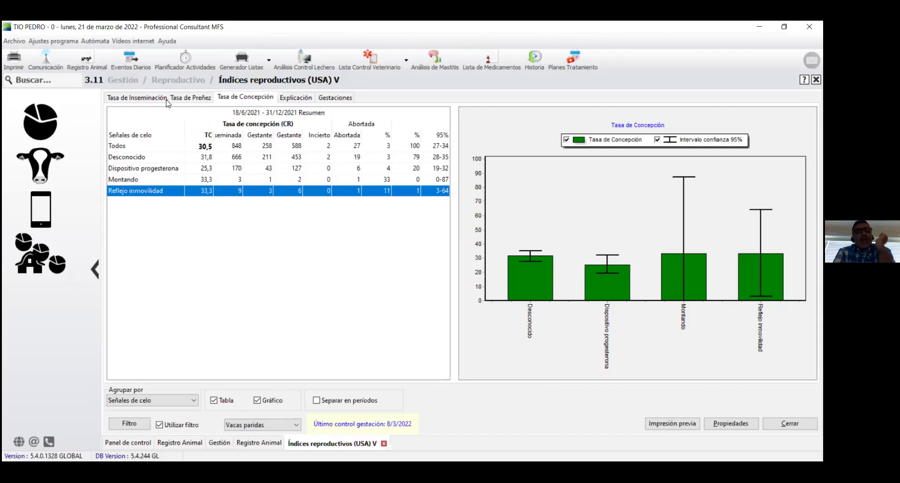
- Group the conception rates by Toro inseminación
{"action": "left_click", "coordinate": [194, 402]}
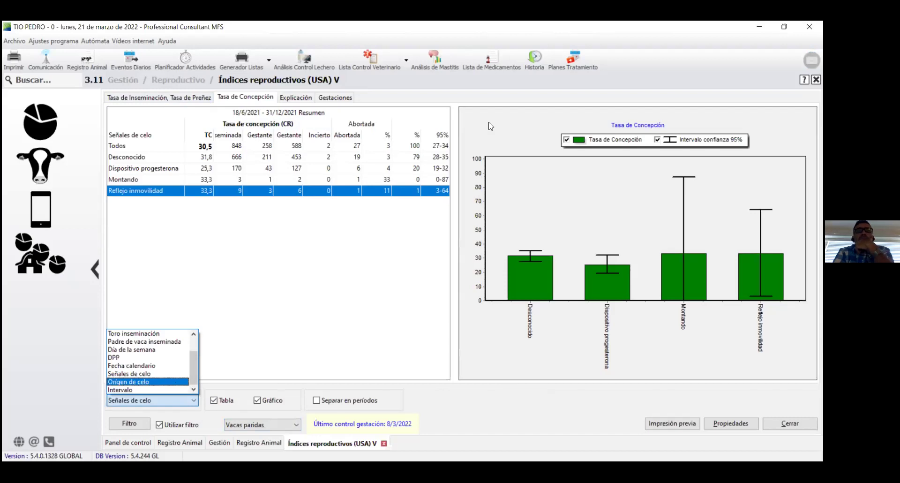
{"action": "left_click", "coordinate": [223, 390]}
{"action": "left_click", "coordinate": [194, 400]}
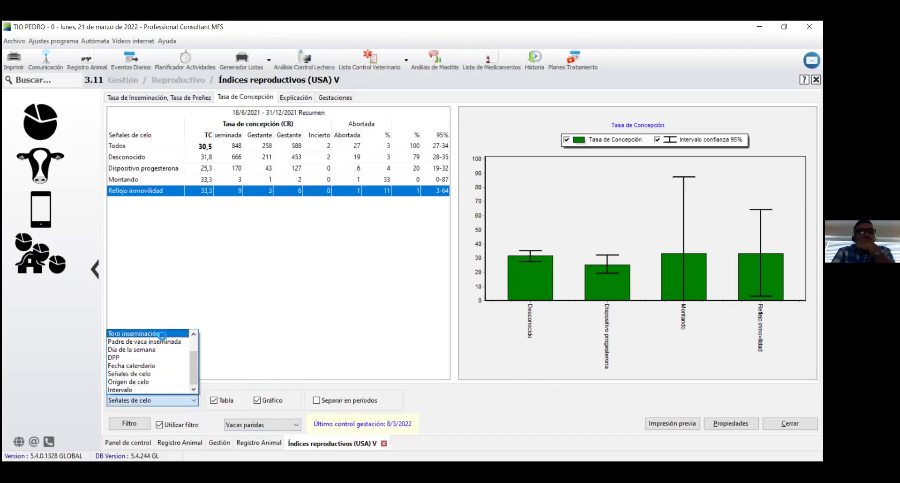
{"action": "left_click", "coordinate": [193, 400]}
- Return the conception rate grouping to Número de Inseminaciones and select the row for 2 inseminations
{"action": "left_click", "coordinate": [193, 399]}
{"action": "scroll", "coordinate": [155, 349], "scroll_direction": "up", "scroll_amount": 1}
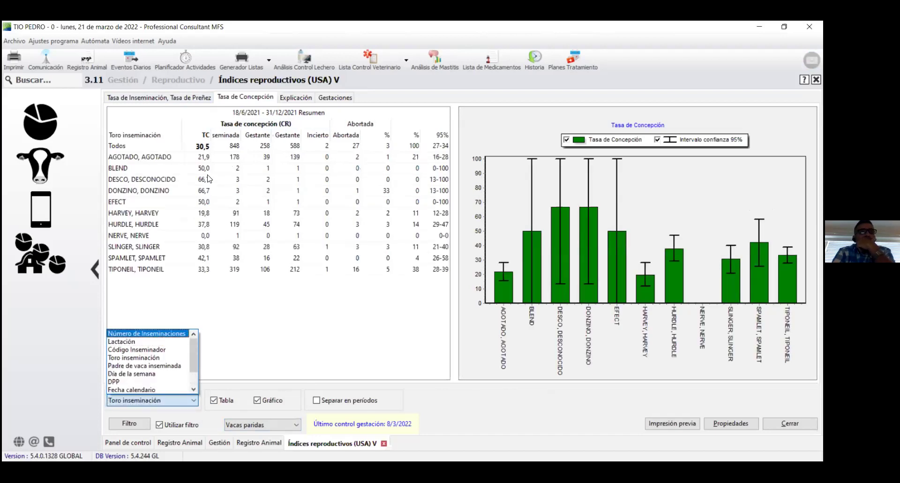
{"action": "key", "text": "Return"}
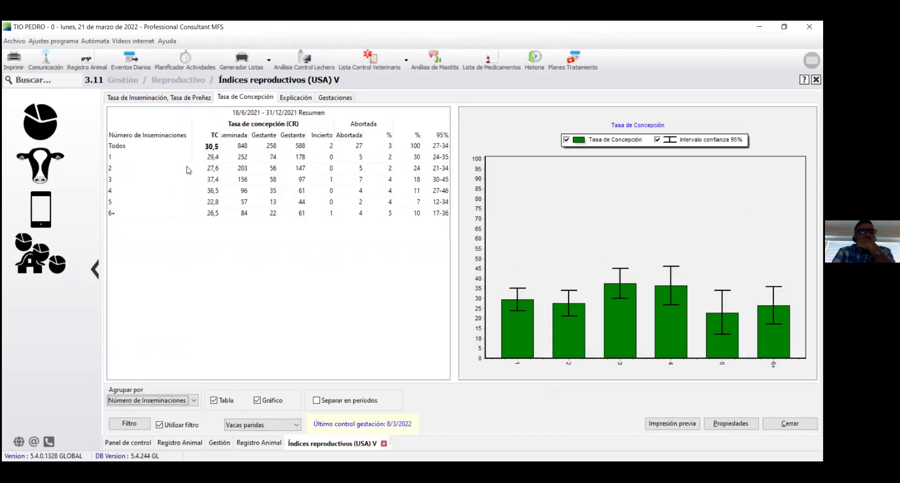
{"action": "left_click", "coordinate": [187, 170]}
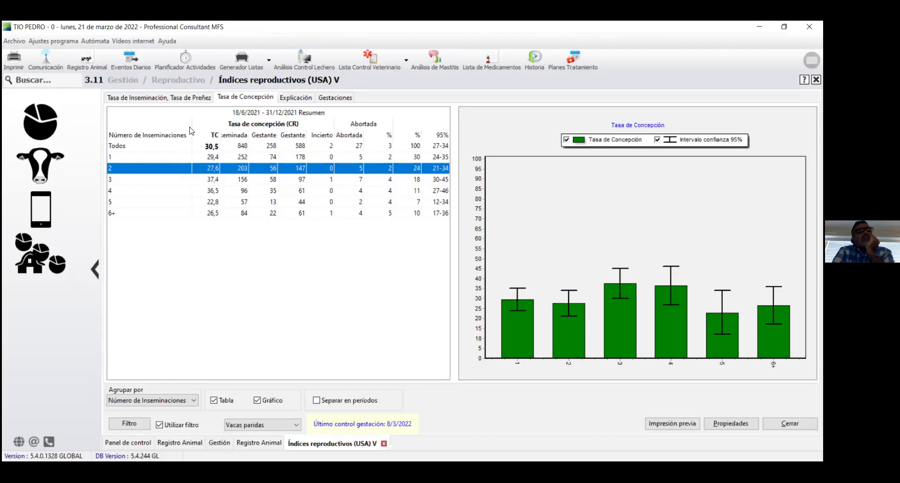
{"action": "left_click_drag", "start_coordinate": [191, 123], "coordinate": [182, 124]}
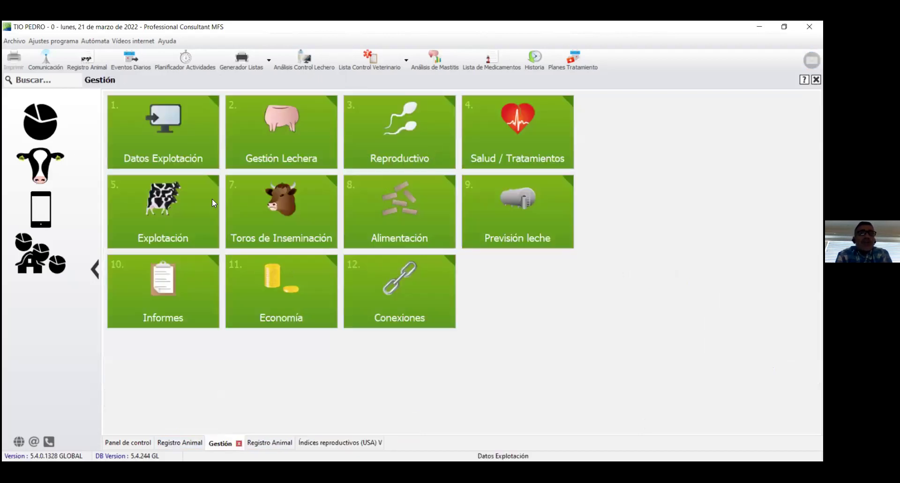
- Open the Análisis Fertilidad (Grupo de parto) V report from the Reproductivo section of Gestión
{"action": "key", "text": "3"}
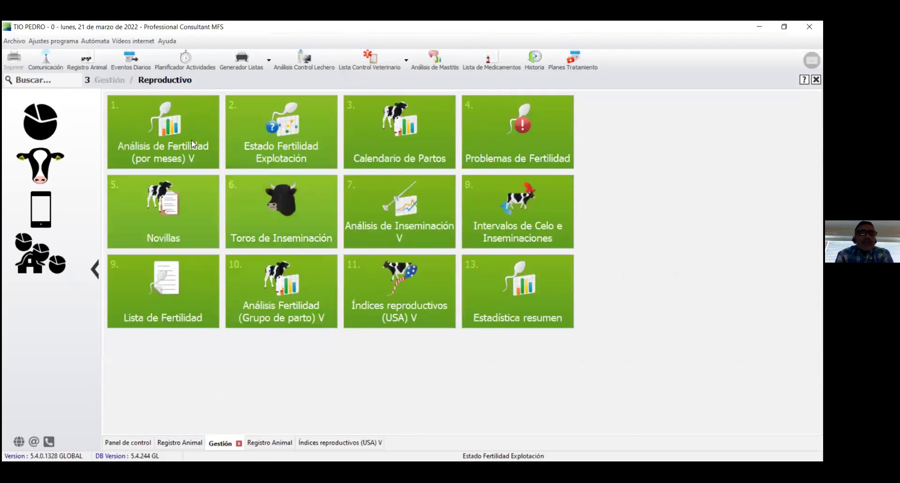
{"action": "key", "text": "1"}
{"action": "key", "text": "0"}
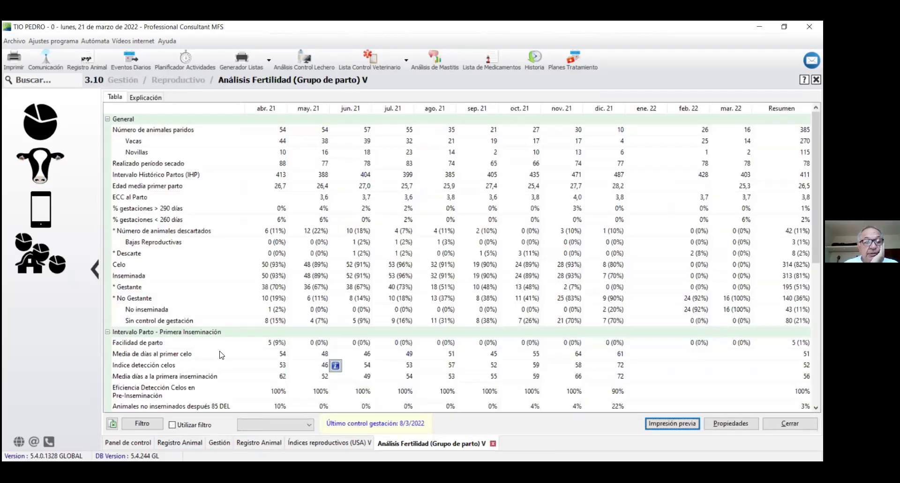
- Examine the calving-to-first-insemination rows and the conception rates for first, second and more than two inseminations
{"action": "left_click", "coordinate": [225, 354]}
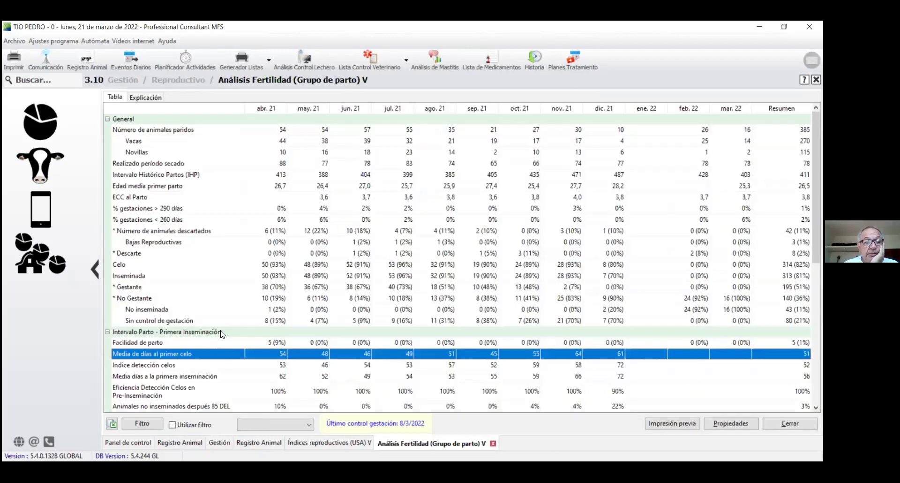
{"action": "scroll", "coordinate": [194, 297], "scroll_direction": "down", "scroll_amount": 2}
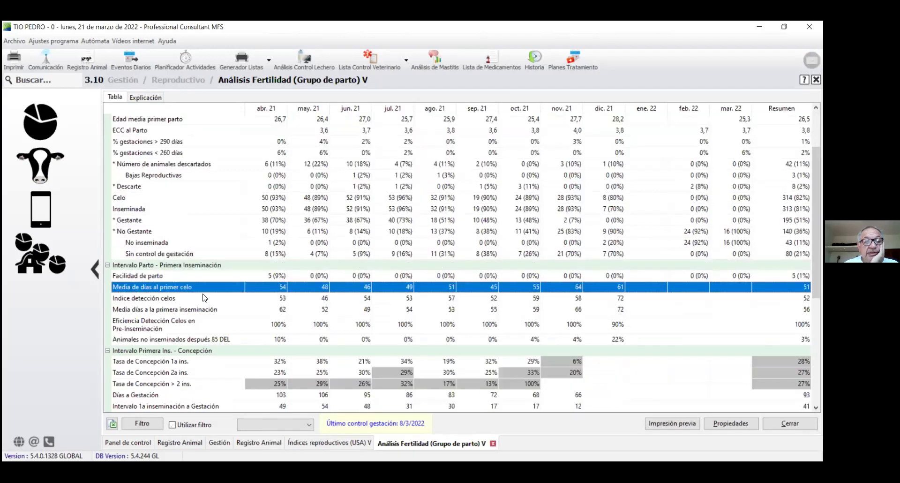
{"action": "key", "text": "Down"}
{"action": "key", "text": "Down"}
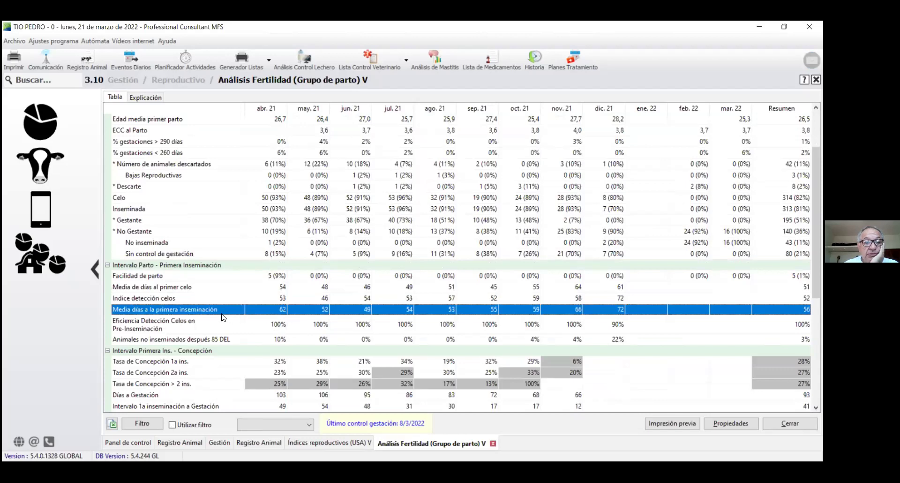
{"action": "left_click", "coordinate": [206, 323]}
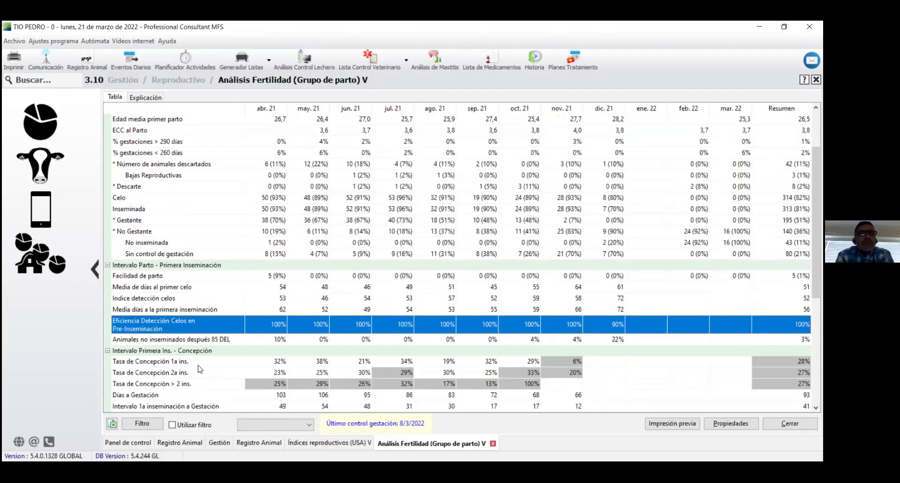
{"action": "left_click", "coordinate": [213, 384]}
{"action": "scroll", "coordinate": [239, 371], "scroll_direction": "down", "scroll_amount": 1}
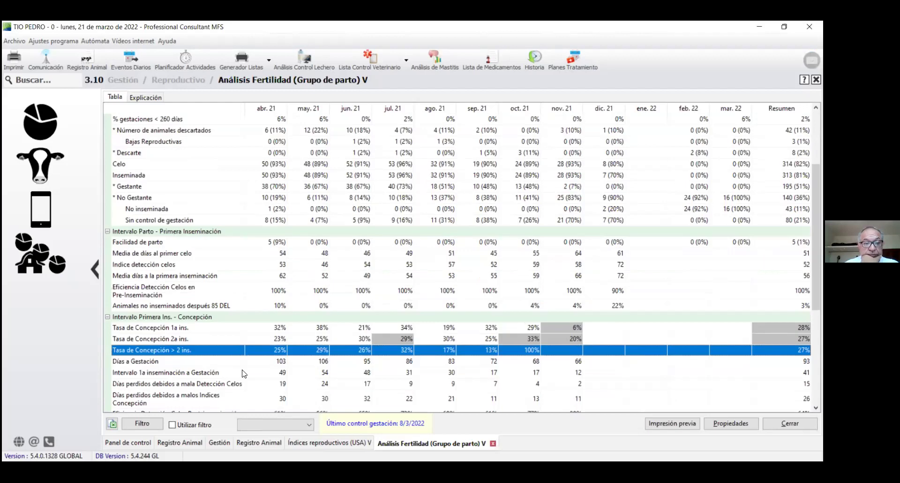
{"action": "scroll", "coordinate": [224, 374], "scroll_direction": "down", "scroll_amount": 1}
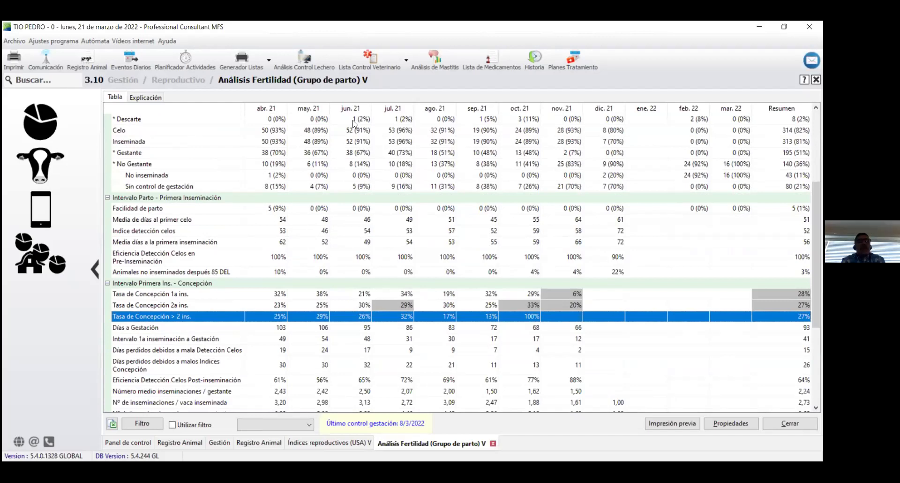
- Review the fertility analysis properties for period, frequency and voluntary waiting period without changing them
{"action": "left_click", "coordinate": [730, 424]}
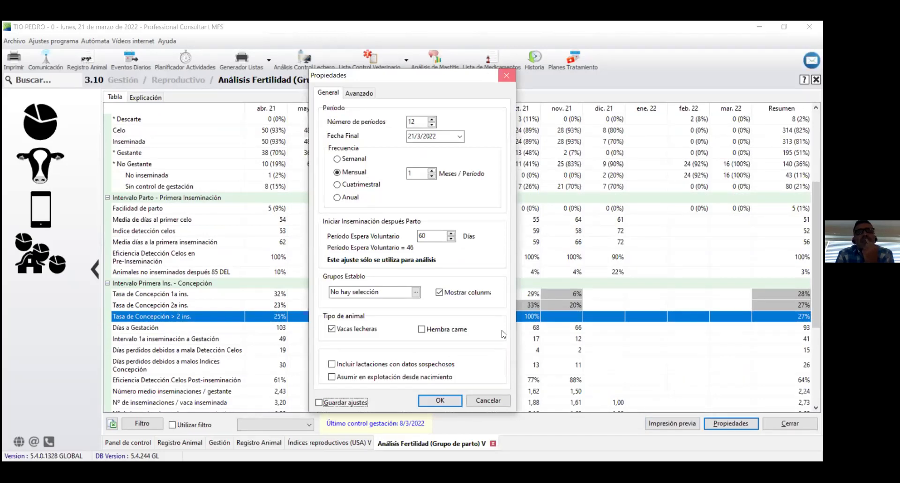
{"action": "left_click", "coordinate": [483, 403]}
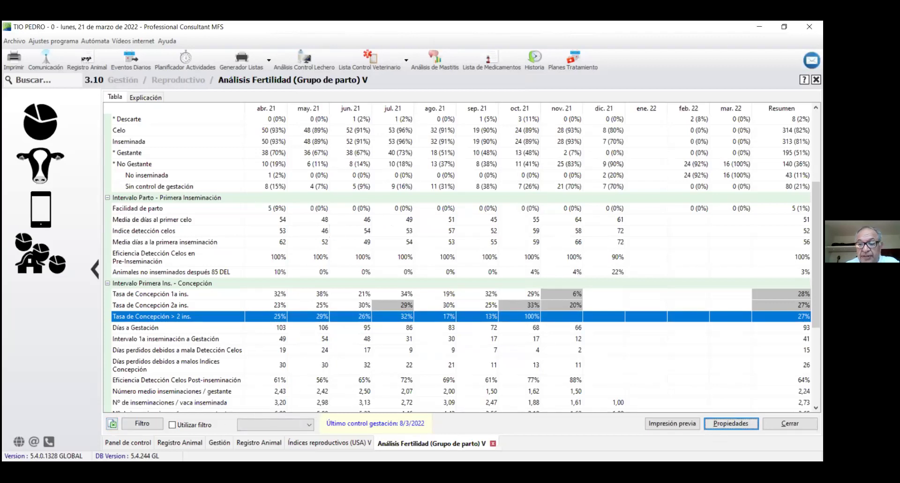
{"action": "key", "text": "Return"}
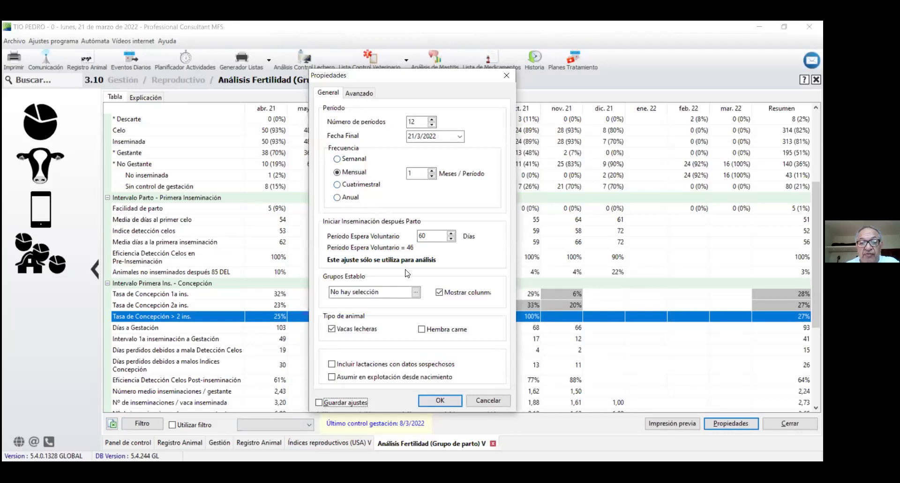
{"action": "left_click_drag", "start_coordinate": [485, 404], "coordinate": [450, 406]}
{"action": "key", "text": "Escape"}
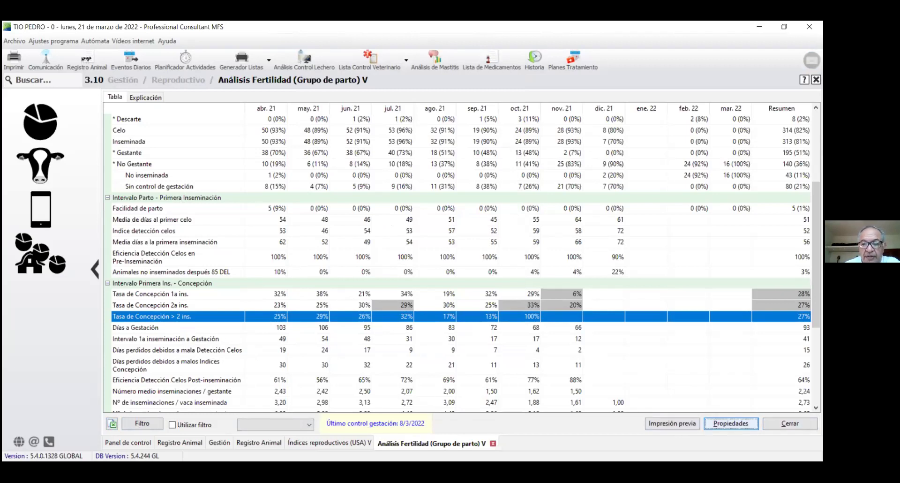
- Close the Análisis Fertilidad (Grupo de parto) V and Índices reproductivos (USA) V reports and return to Registro Animal
{"action": "left_click", "coordinate": [225, 262]}
{"action": "left_click", "coordinate": [790, 423]}
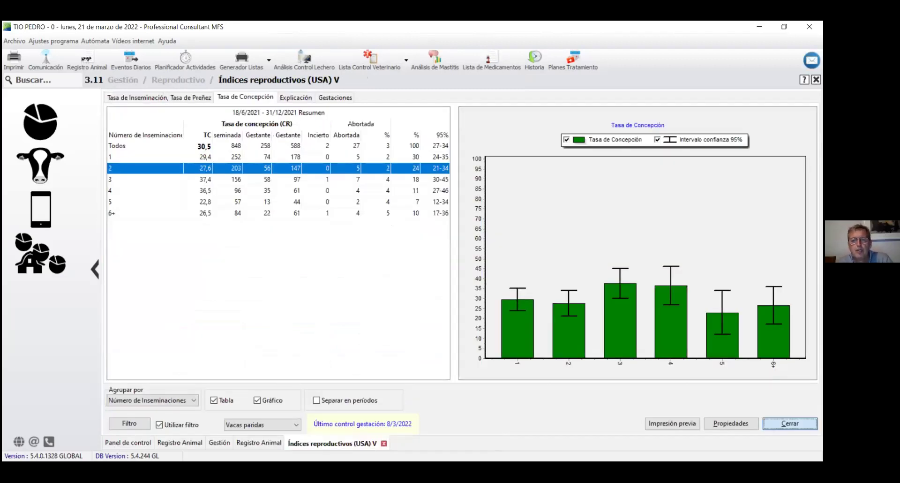
{"action": "left_click", "coordinate": [383, 443]}
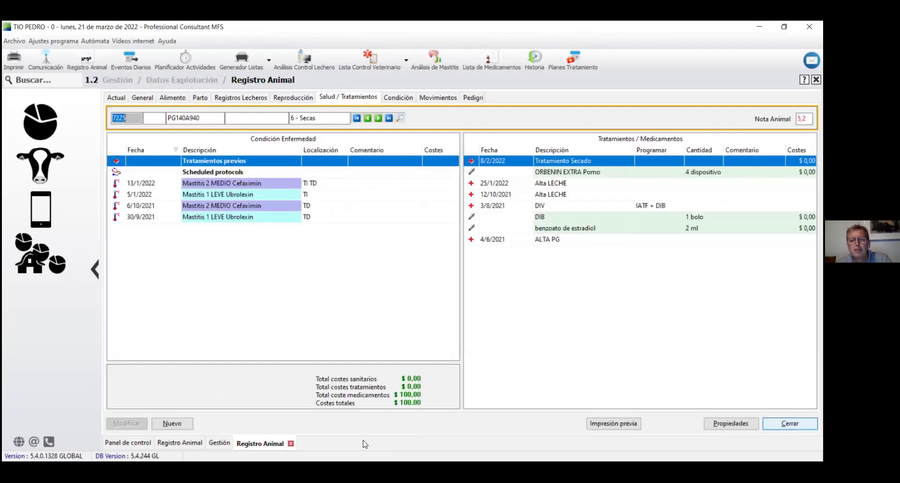
{"action": "left_click", "coordinate": [365, 443]}
{"action": "left_click", "coordinate": [243, 442]}
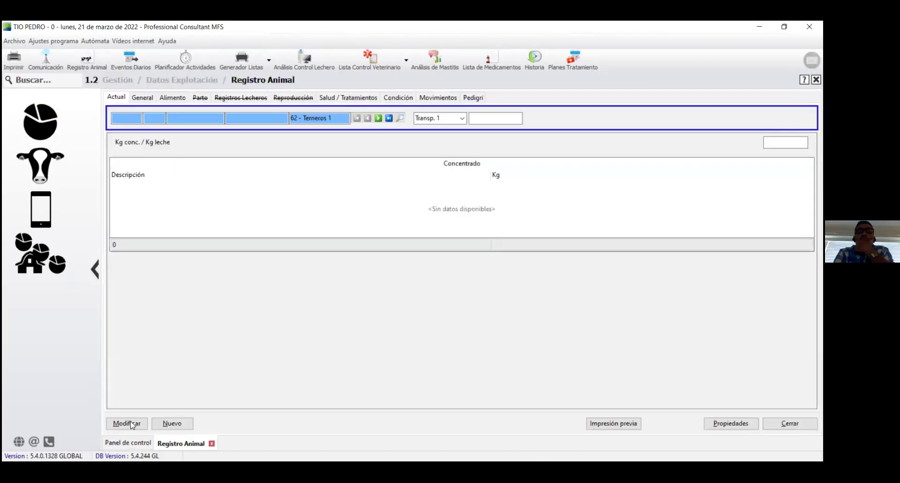
- Check the Extra details in the Modificar vaca dialog, including the Kappa caseína field under Rasgos
{"action": "left_click", "coordinate": [256, 102]}
{"action": "left_click", "coordinate": [292, 102]}
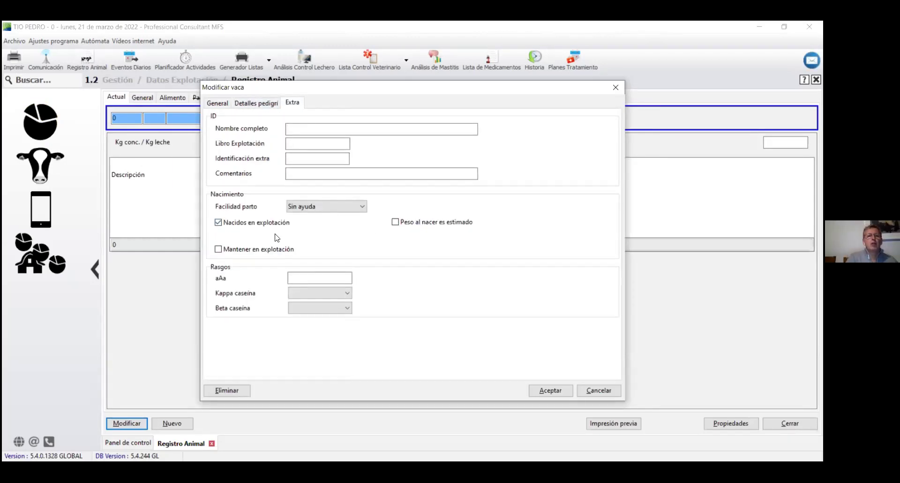
{"action": "left_click", "coordinate": [348, 294]}
{"action": "left_click", "coordinate": [348, 294]}
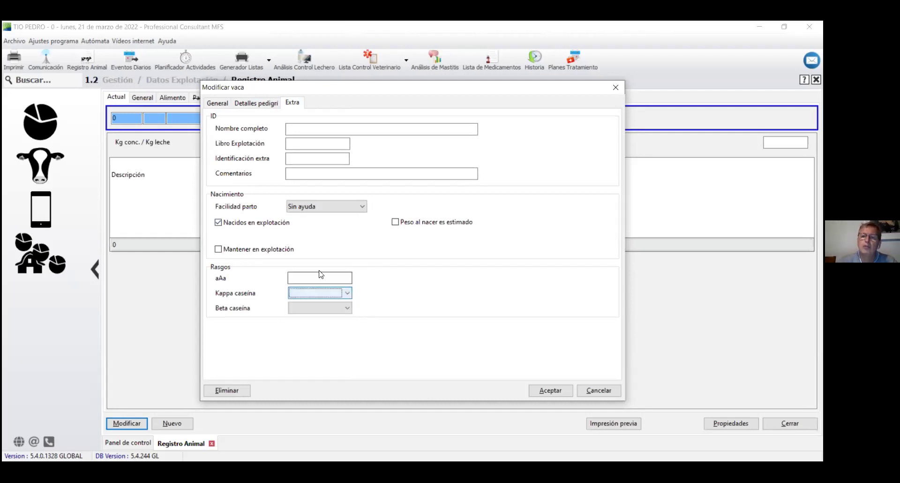
- Review the calf's pedigree details, breed list, Color capa field and general data, and cancel the Modificar vaca dialog
{"action": "left_click", "coordinate": [257, 103]}
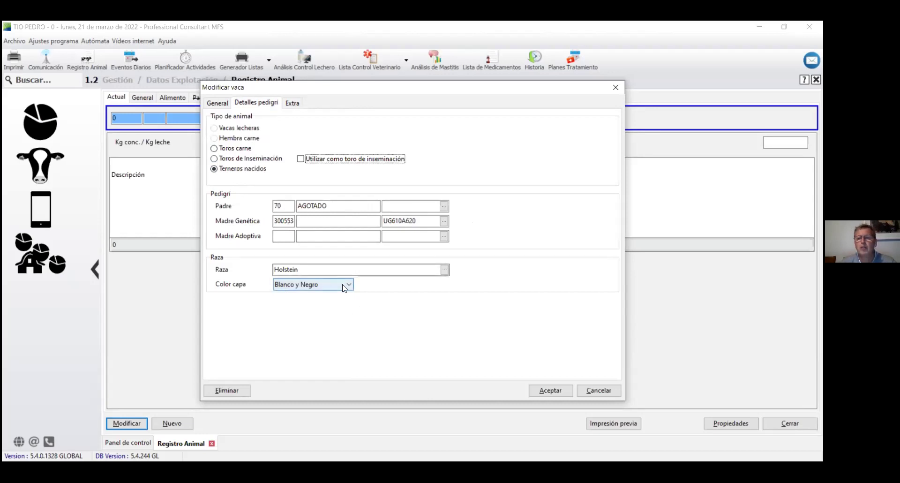
{"action": "left_click", "coordinate": [445, 269]}
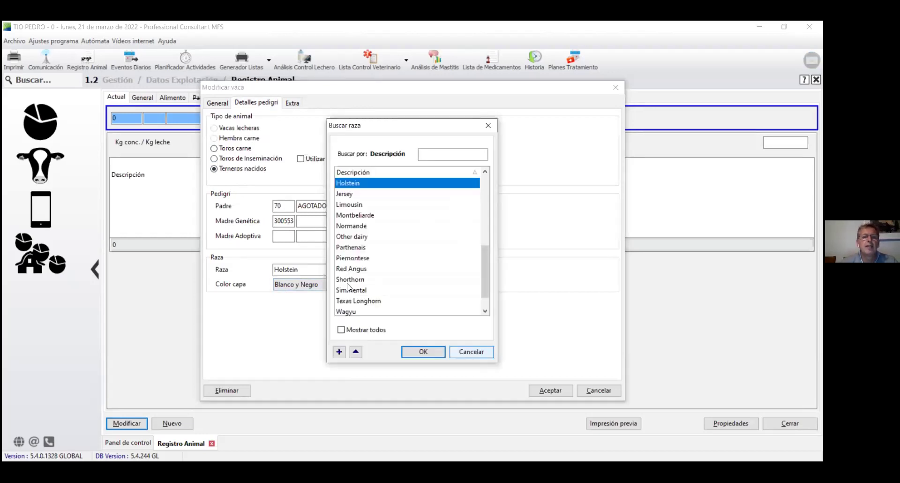
{"action": "key", "text": "Escape"}
{"action": "left_click", "coordinate": [359, 283]}
{"action": "left_click", "coordinate": [353, 286]}
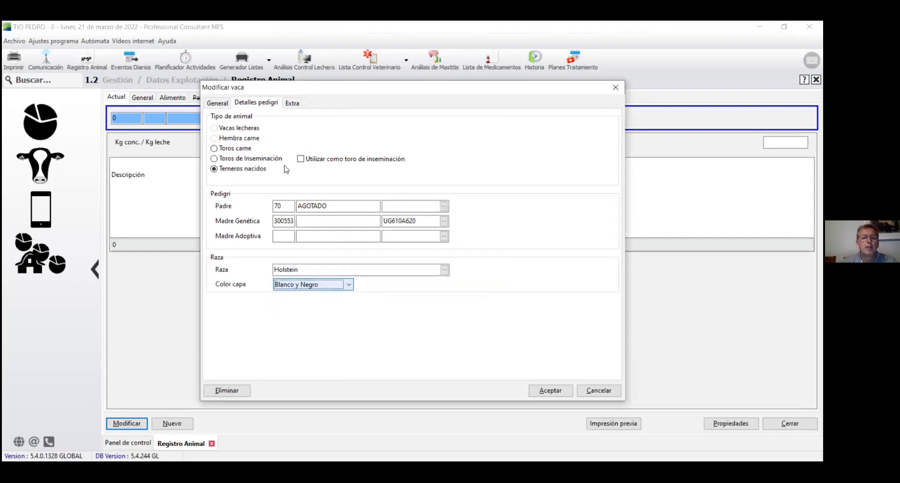
{"action": "left_click", "coordinate": [218, 102]}
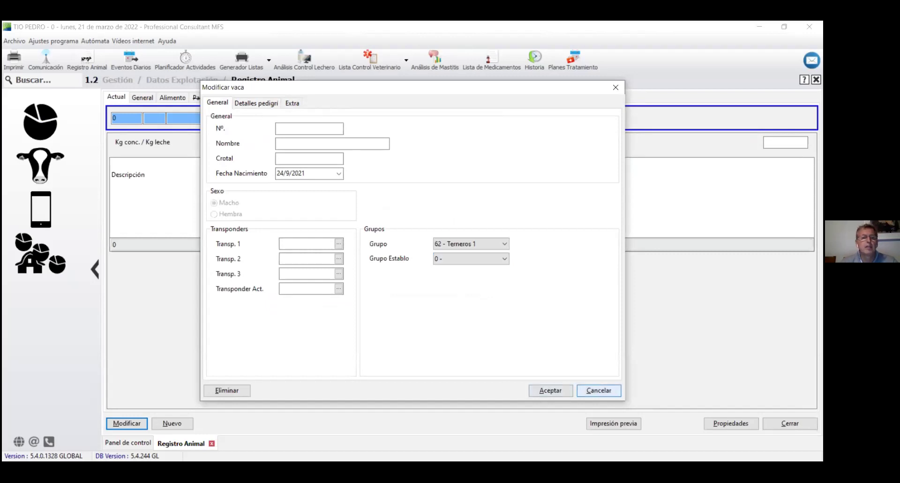
{"action": "left_click", "coordinate": [598, 390]}
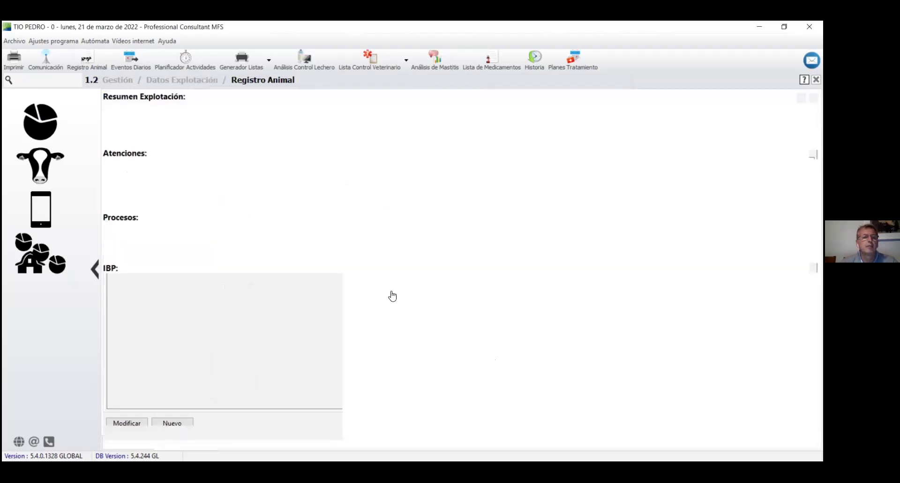